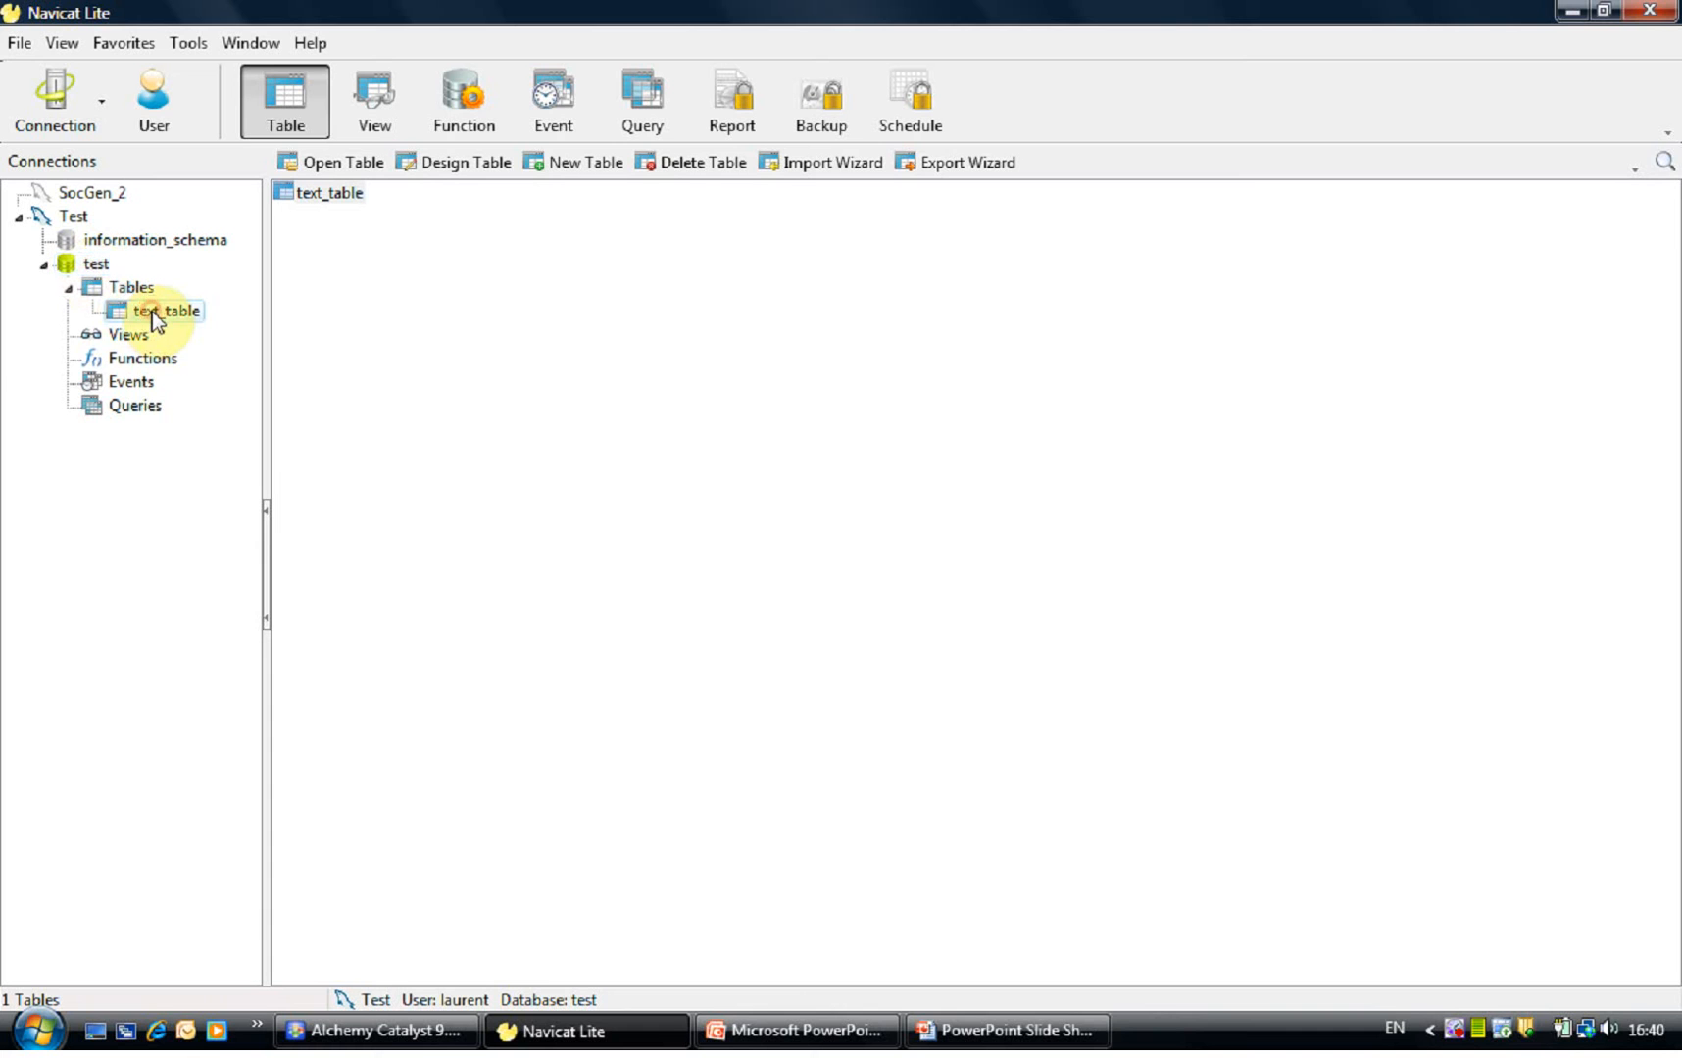
- Review the records of text_table in the test database, and close the Test connection
double_click(153, 311)
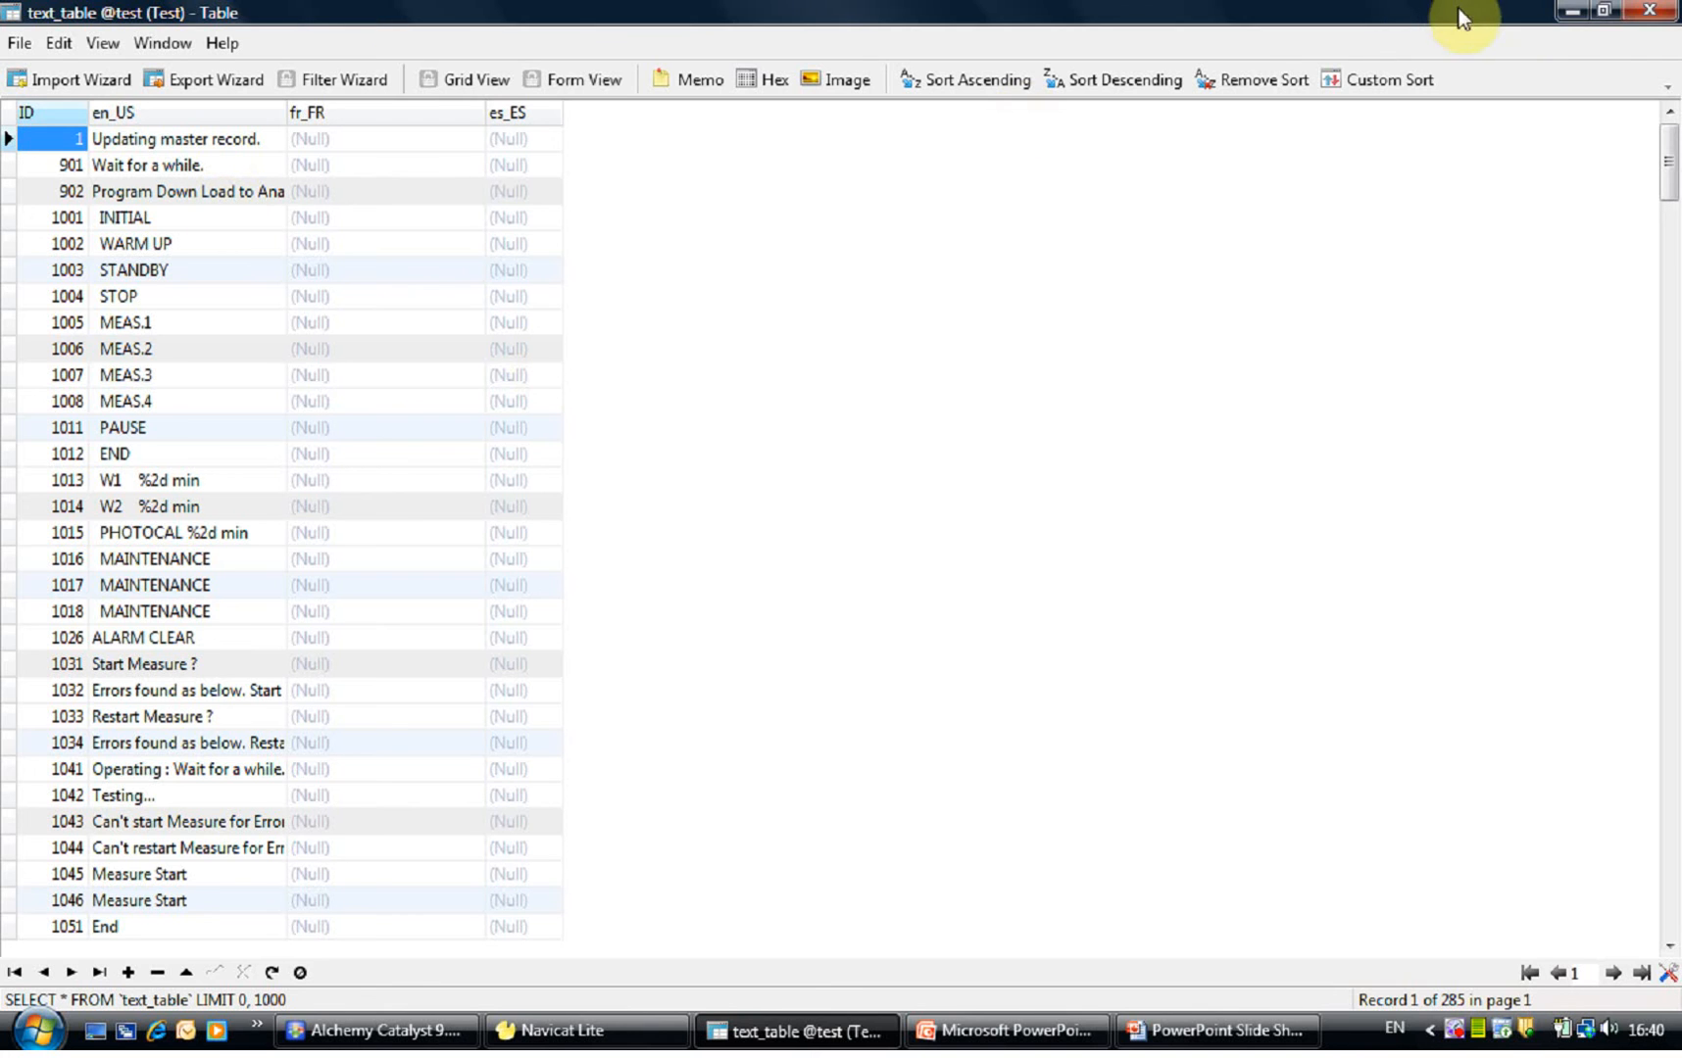
click(1649, 10)
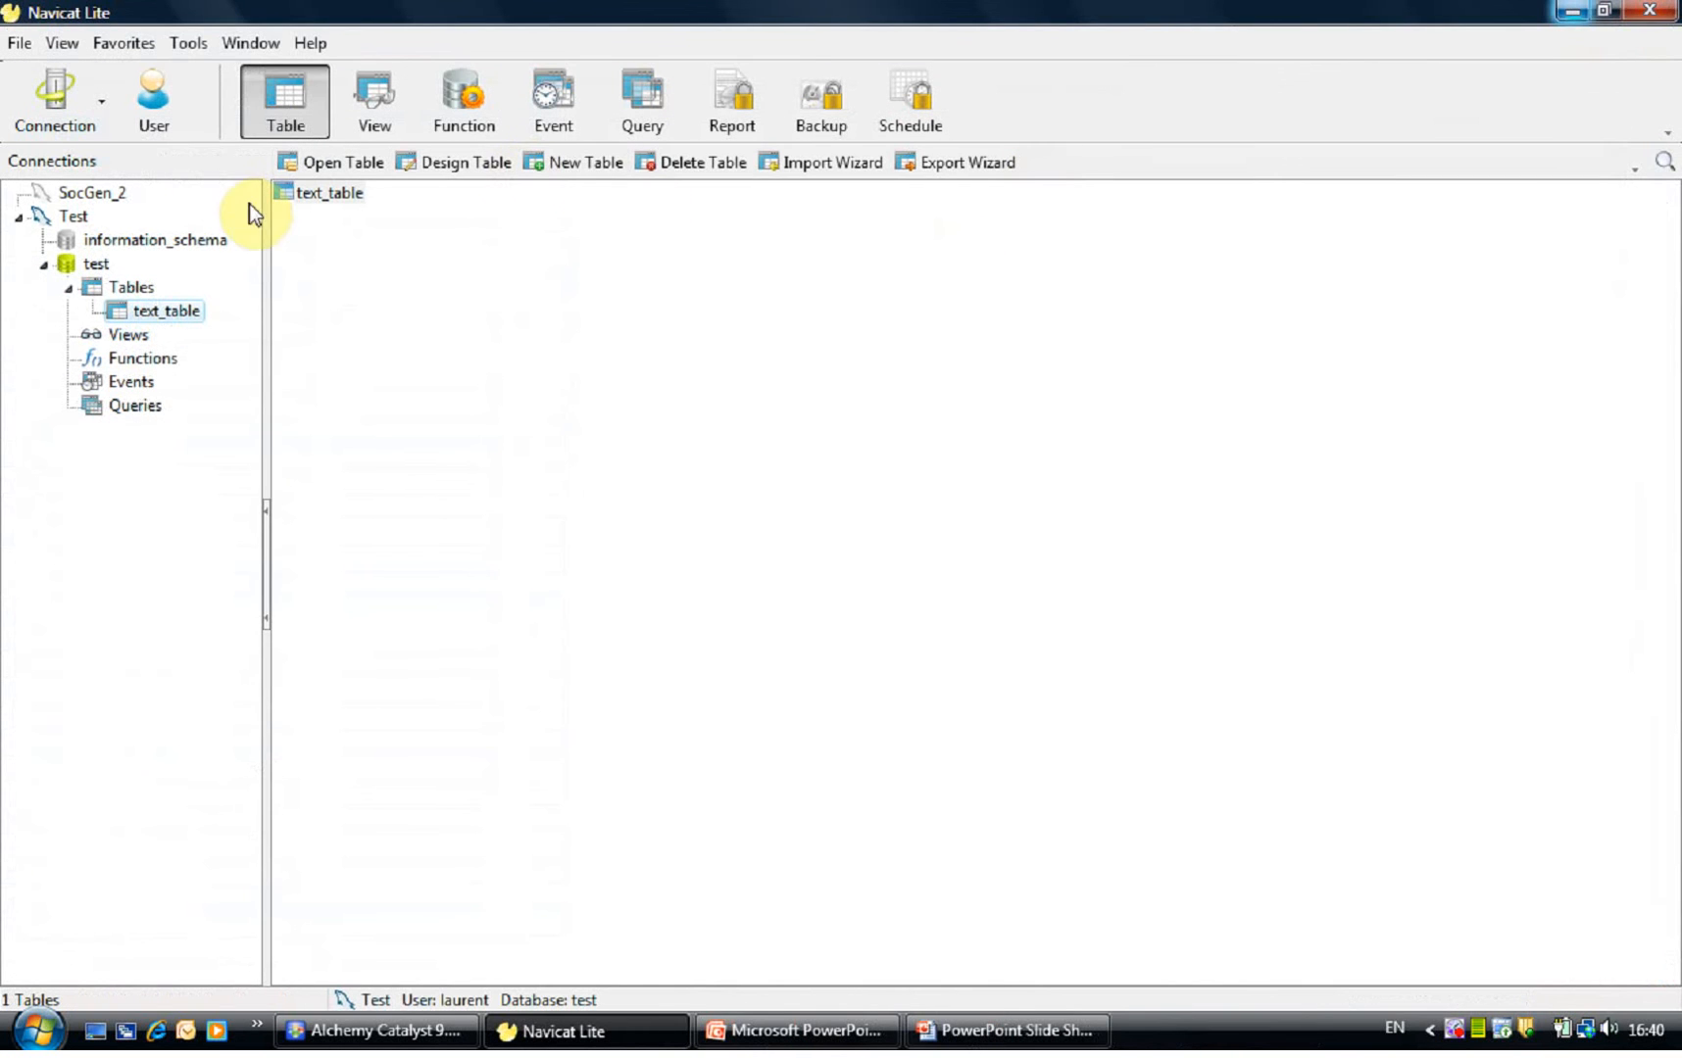
right_click(79, 220)
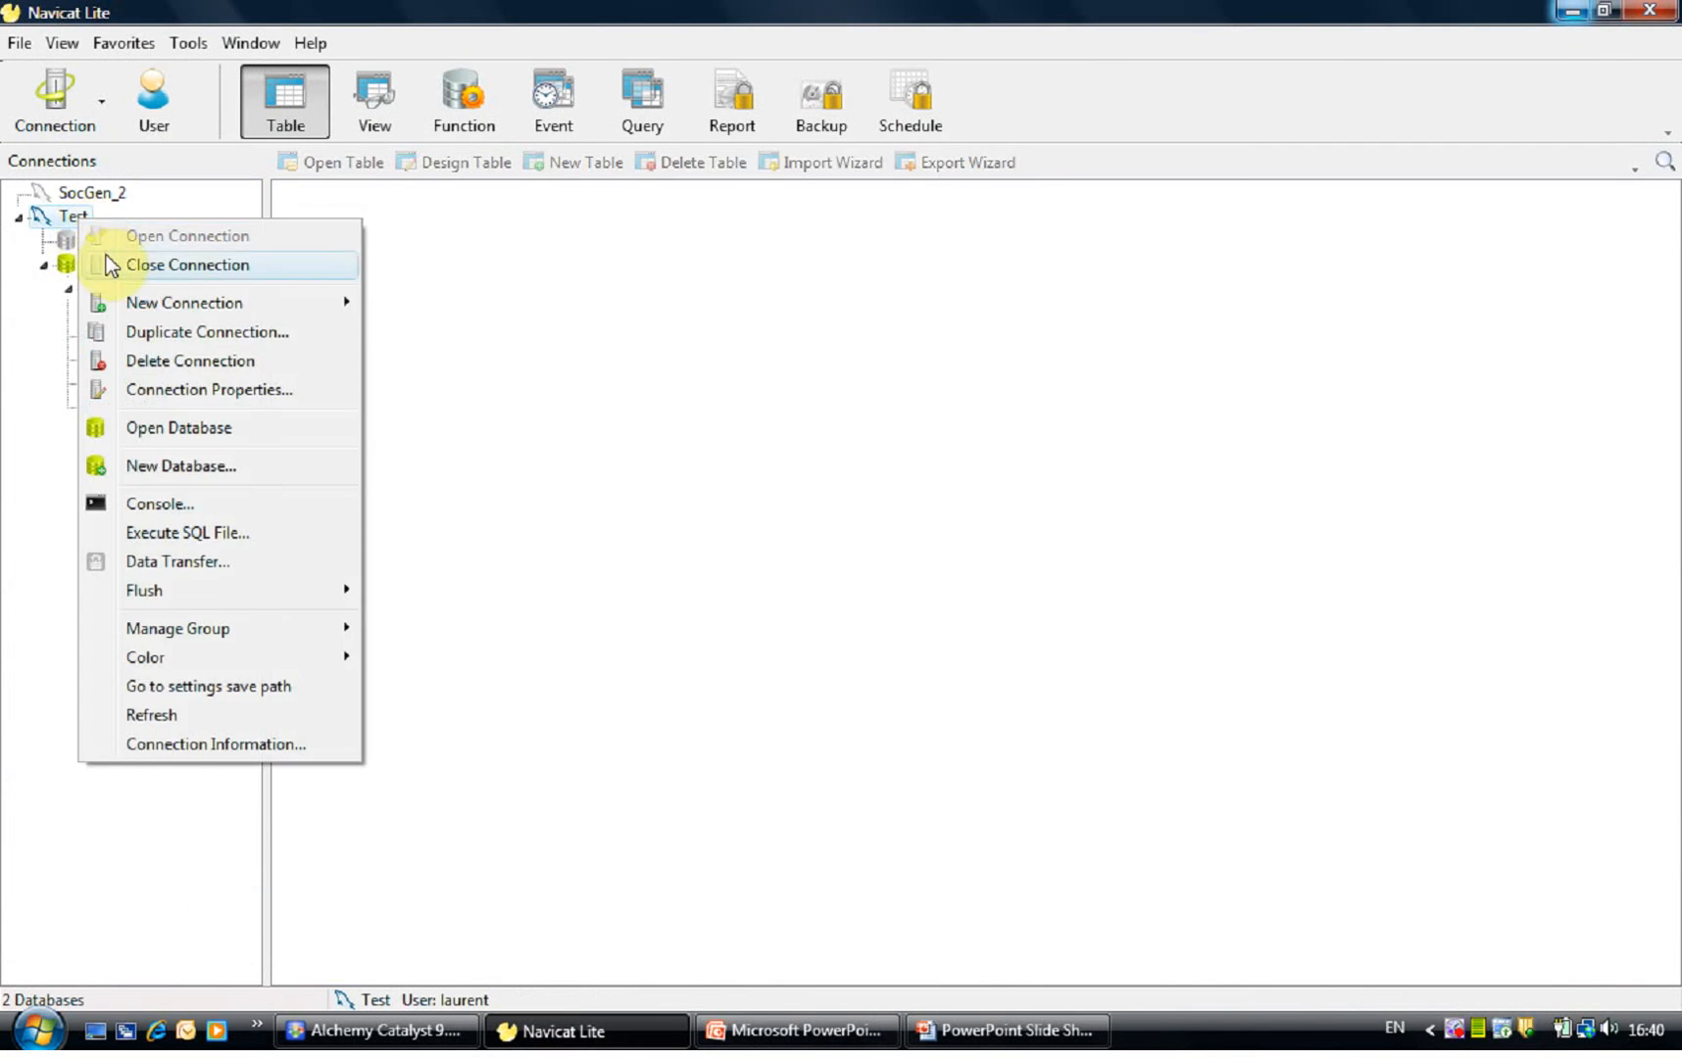
click(107, 255)
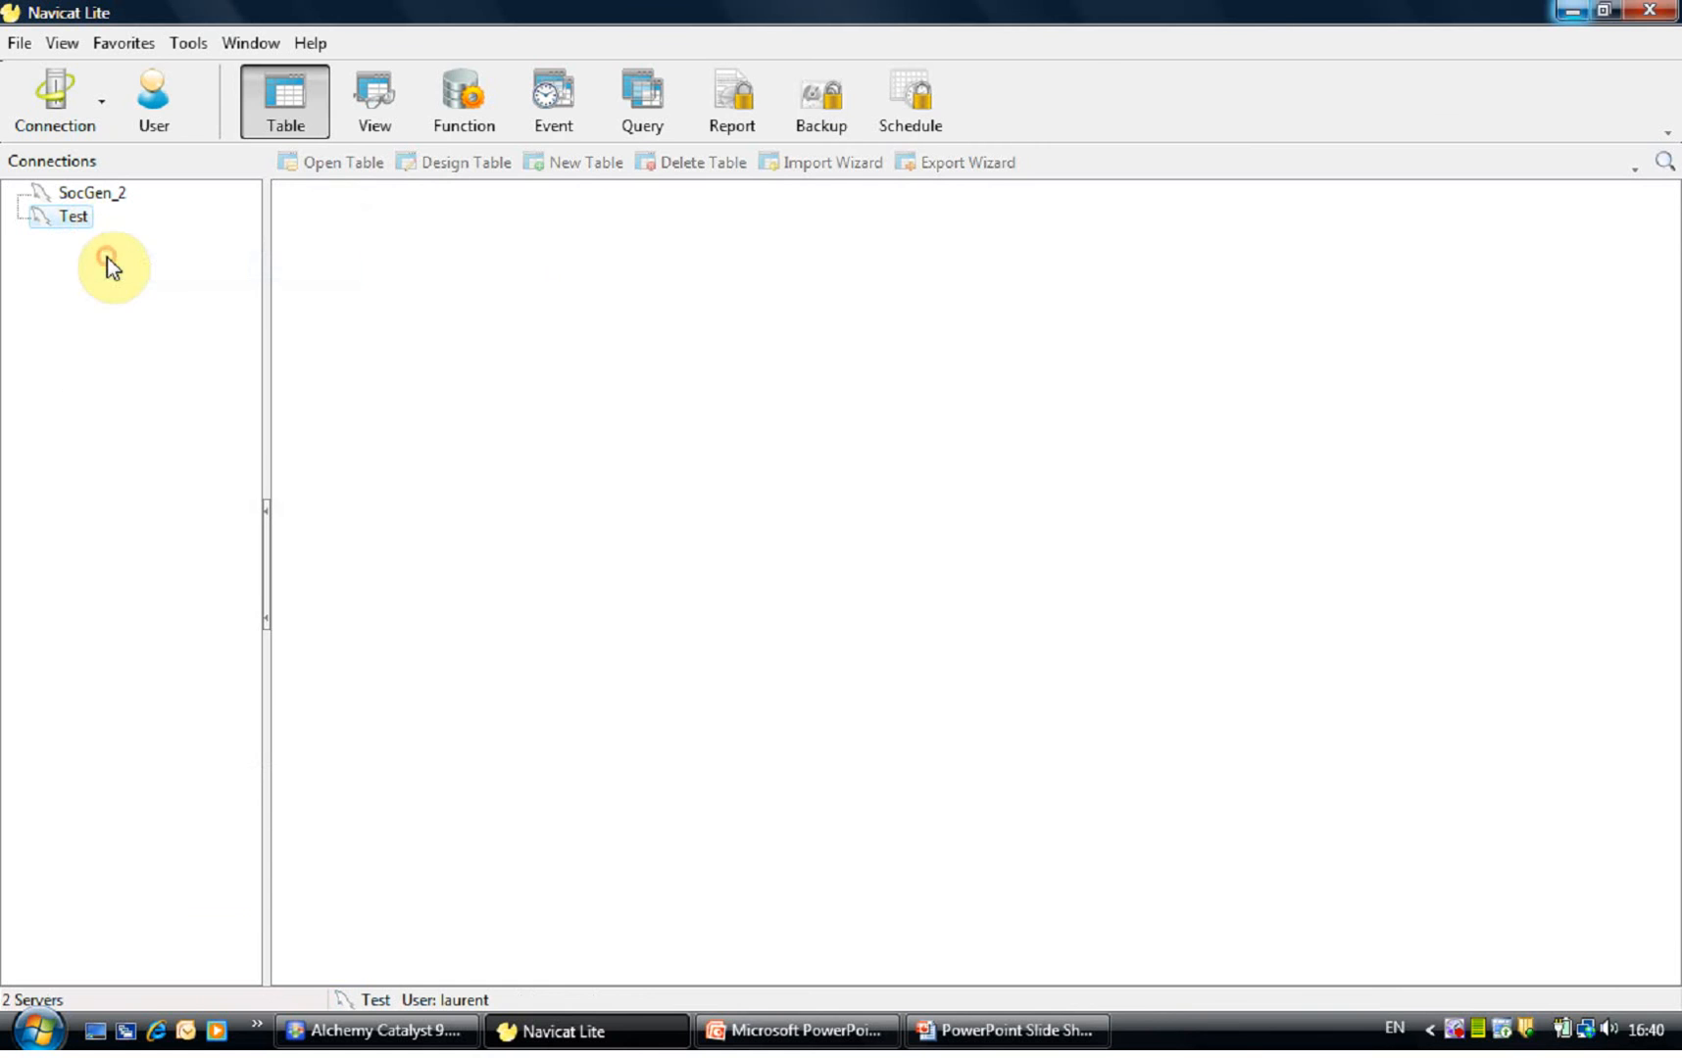
click(1572, 10)
- Switch to Alchemy Catalyst and define a new datasource, starting to build its connection string
key(alt+Tab)
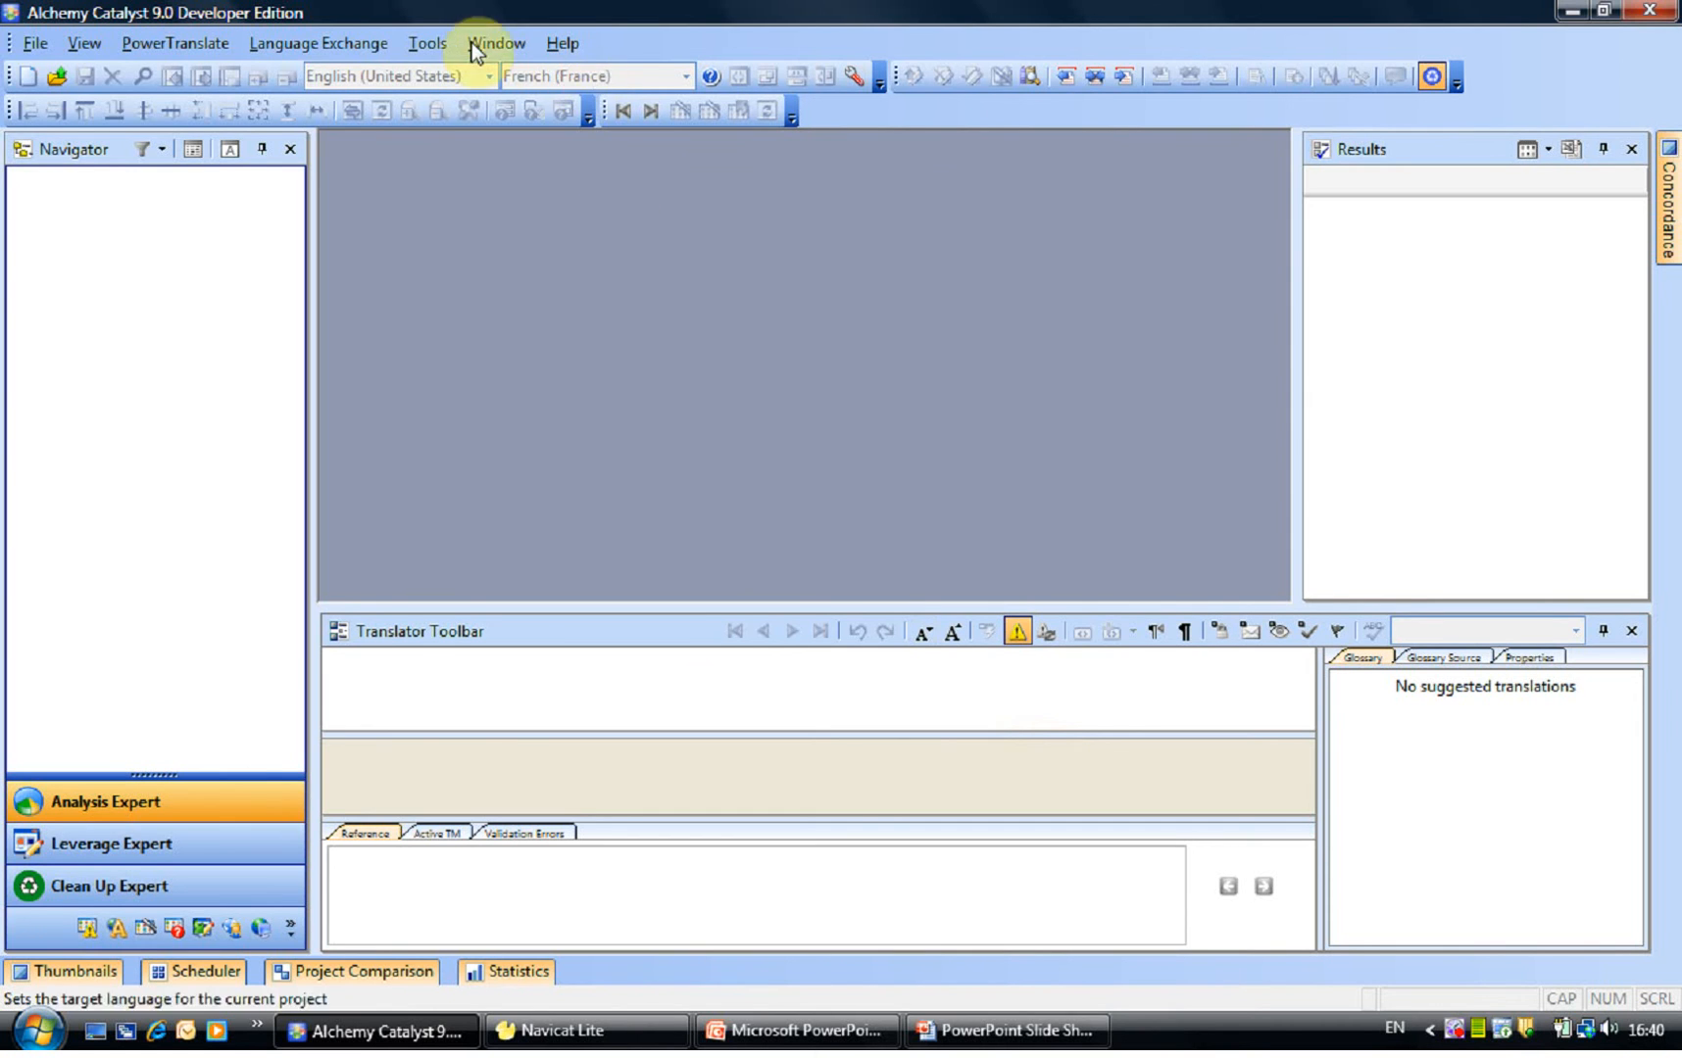
click(422, 51)
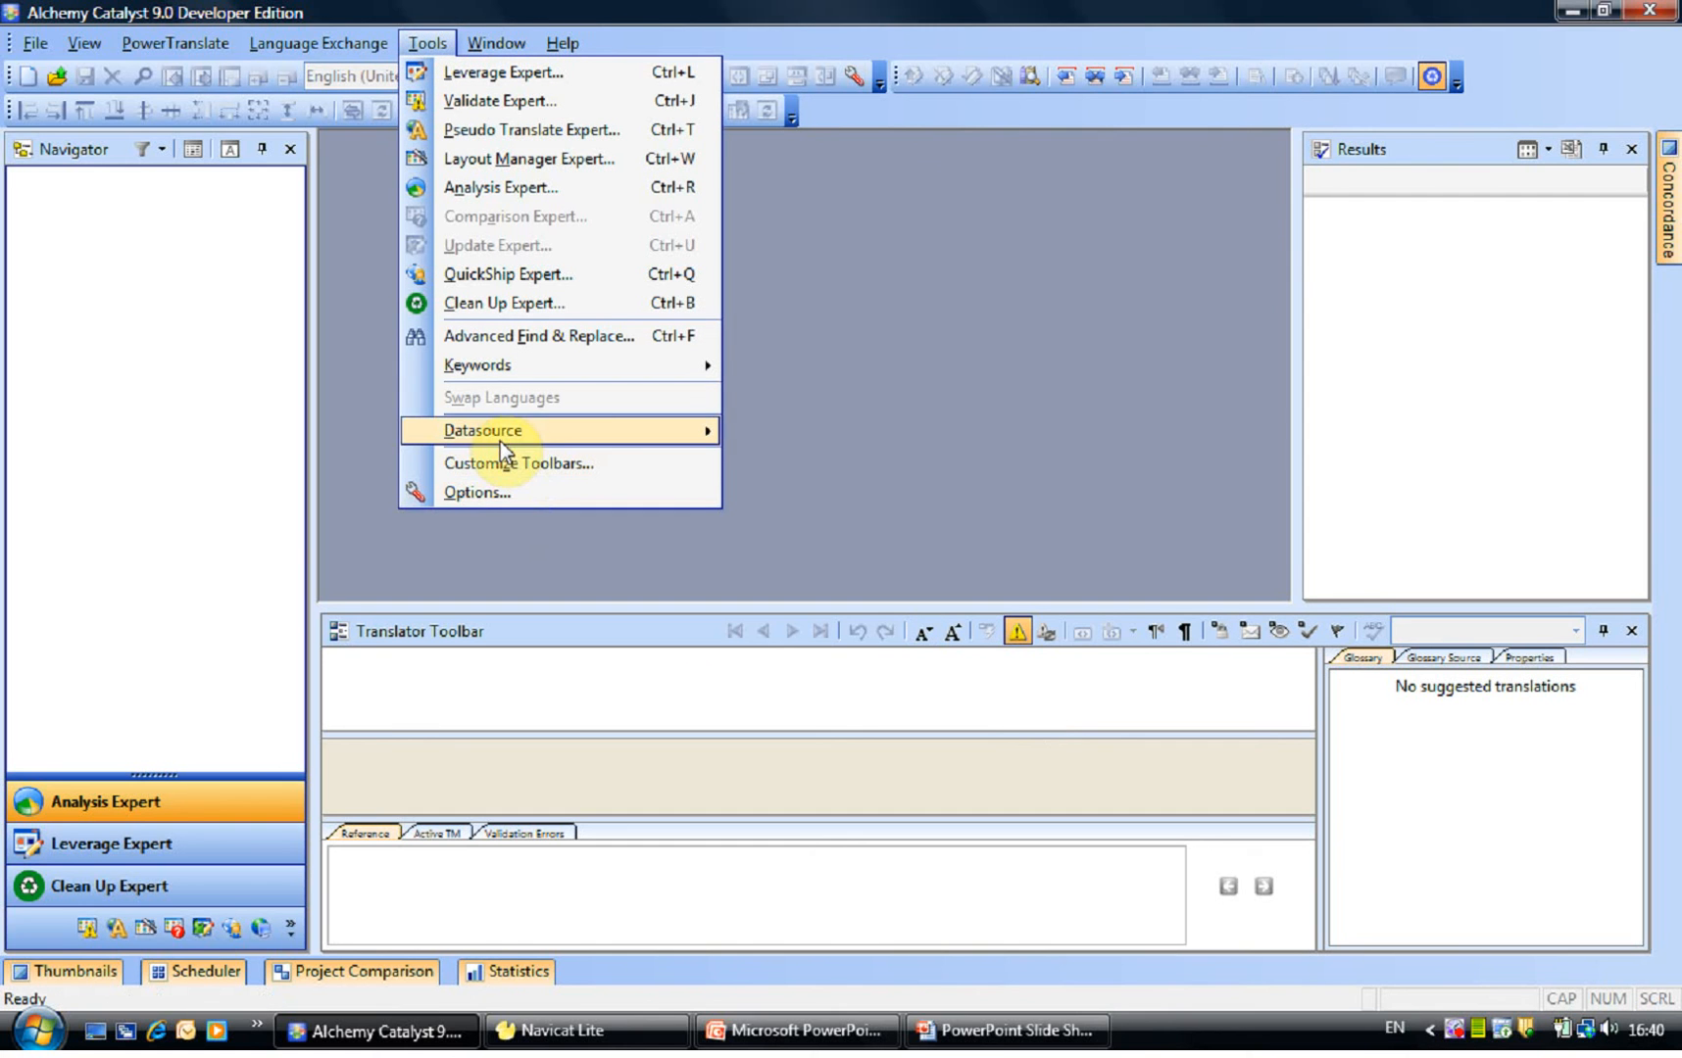
mouse_move(499, 438)
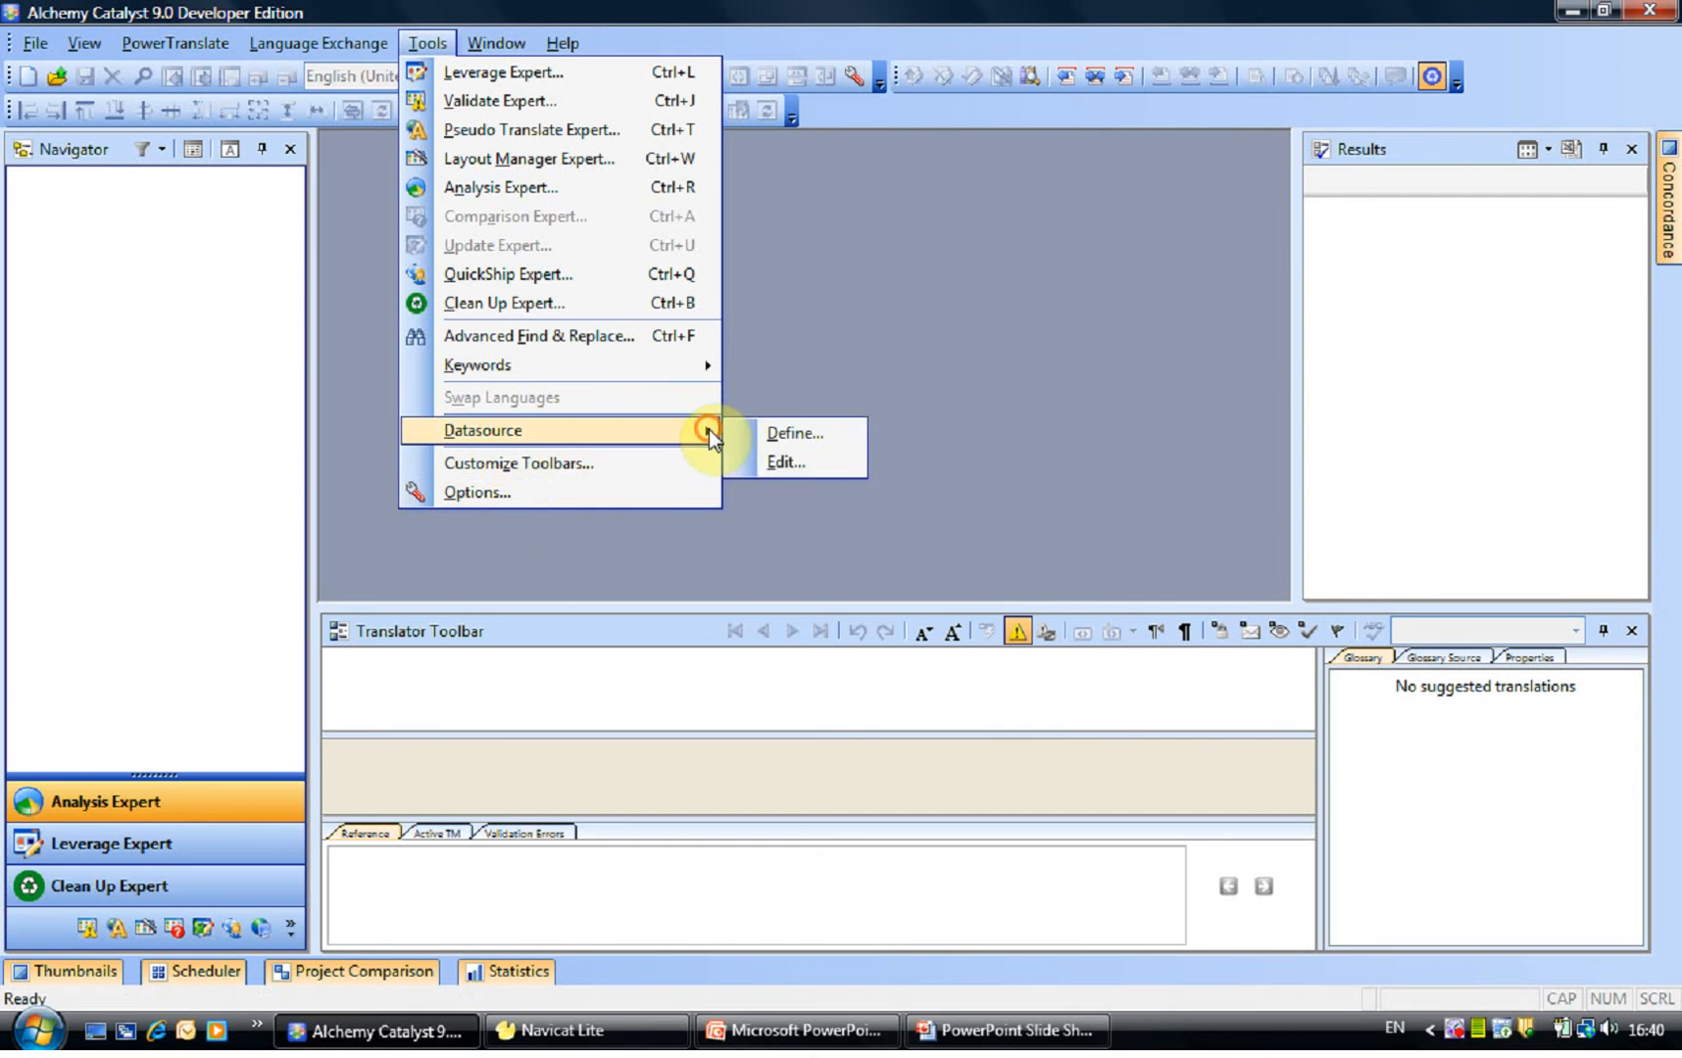
click(735, 432)
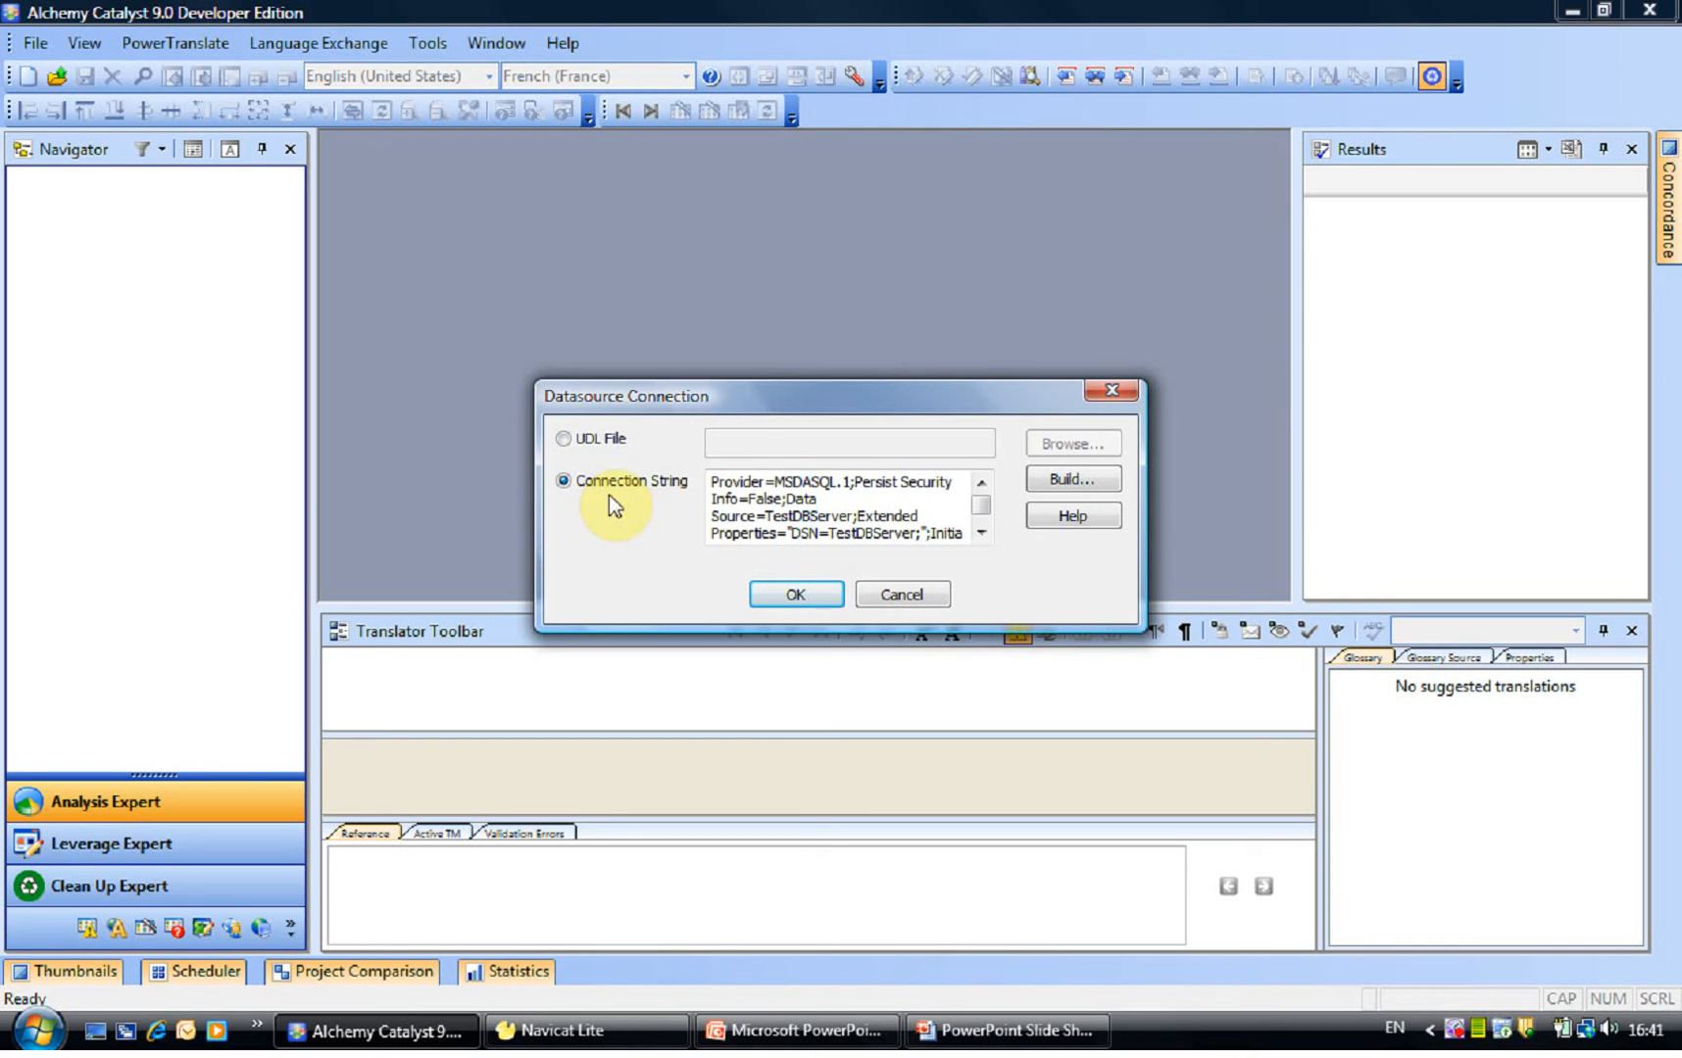
click(1063, 479)
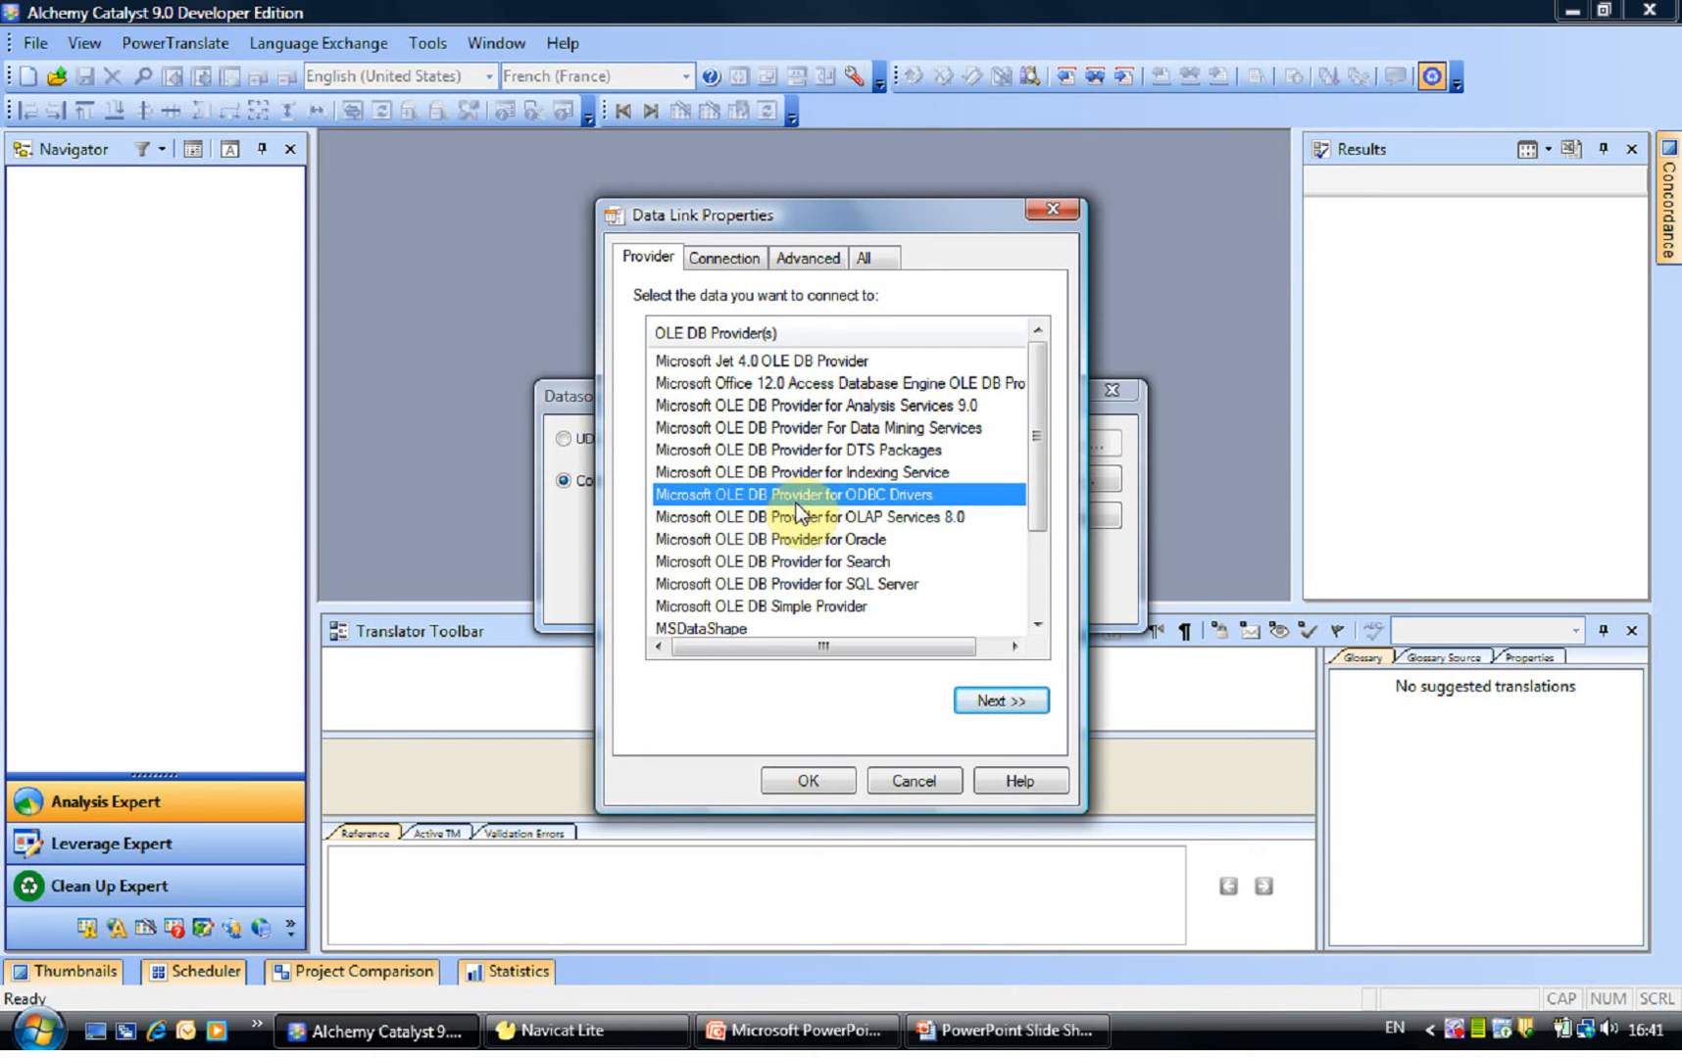
- Set the ODBC connection to the data source name TestDBServer with test as the initial catalog
click(742, 265)
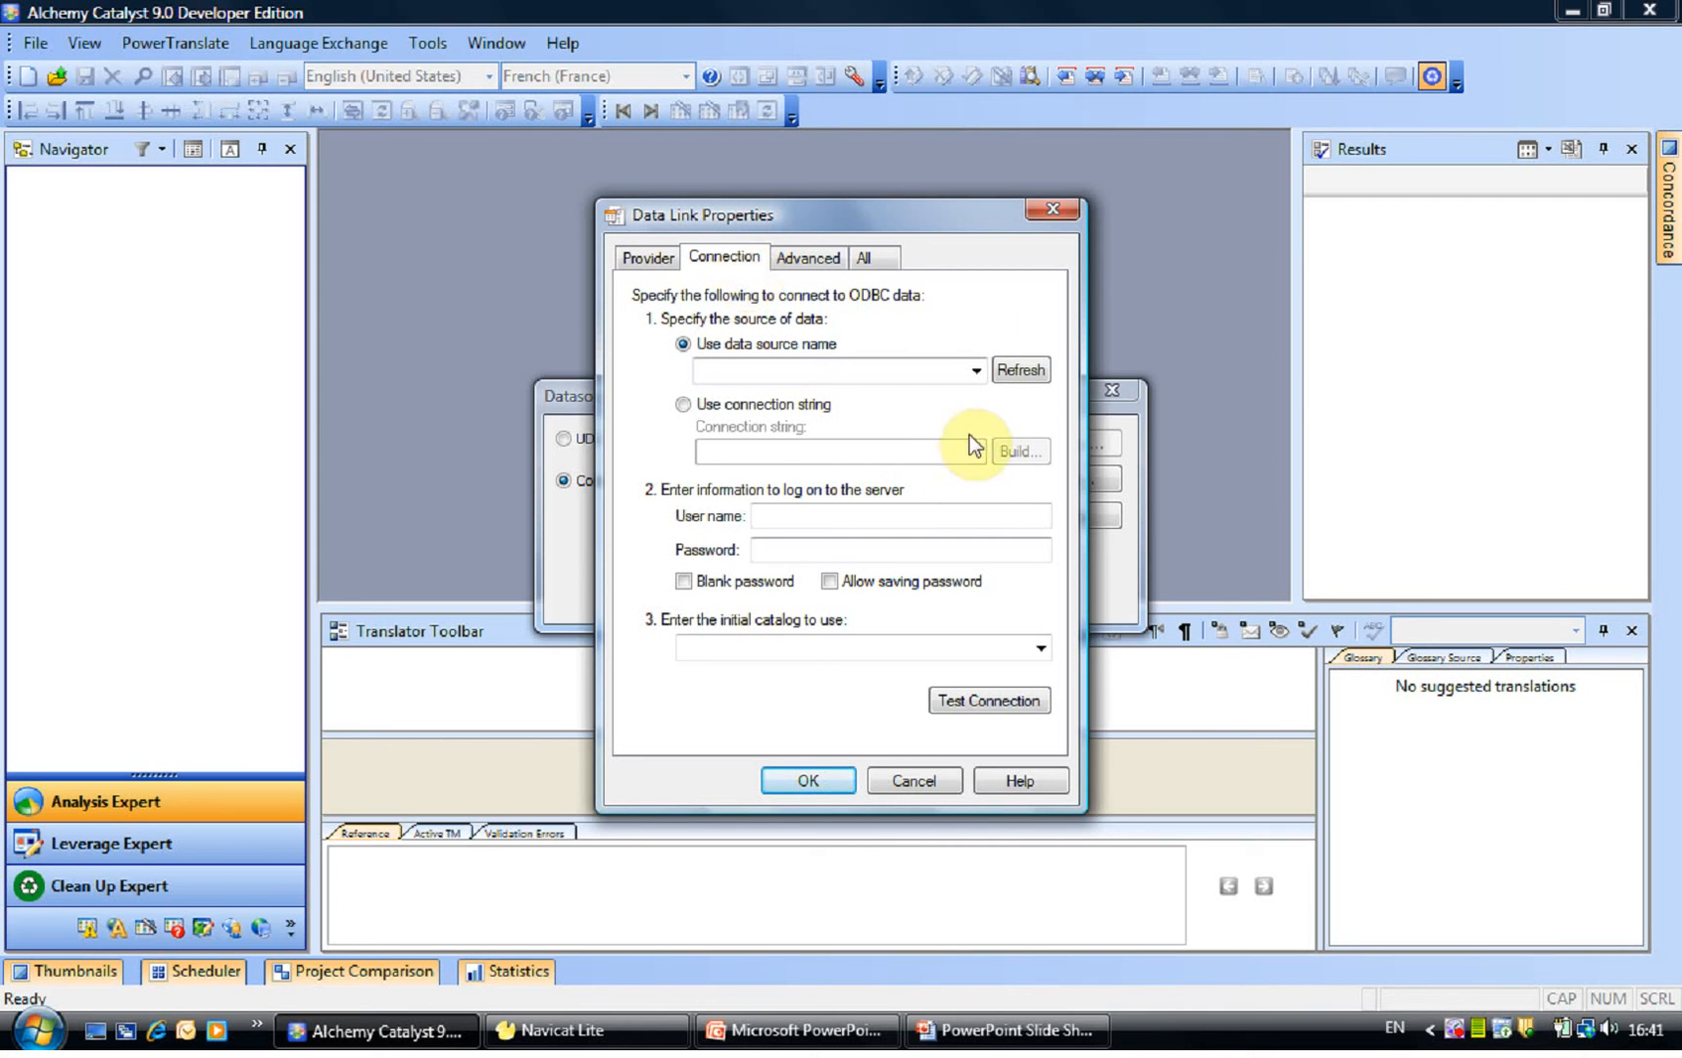
click(976, 371)
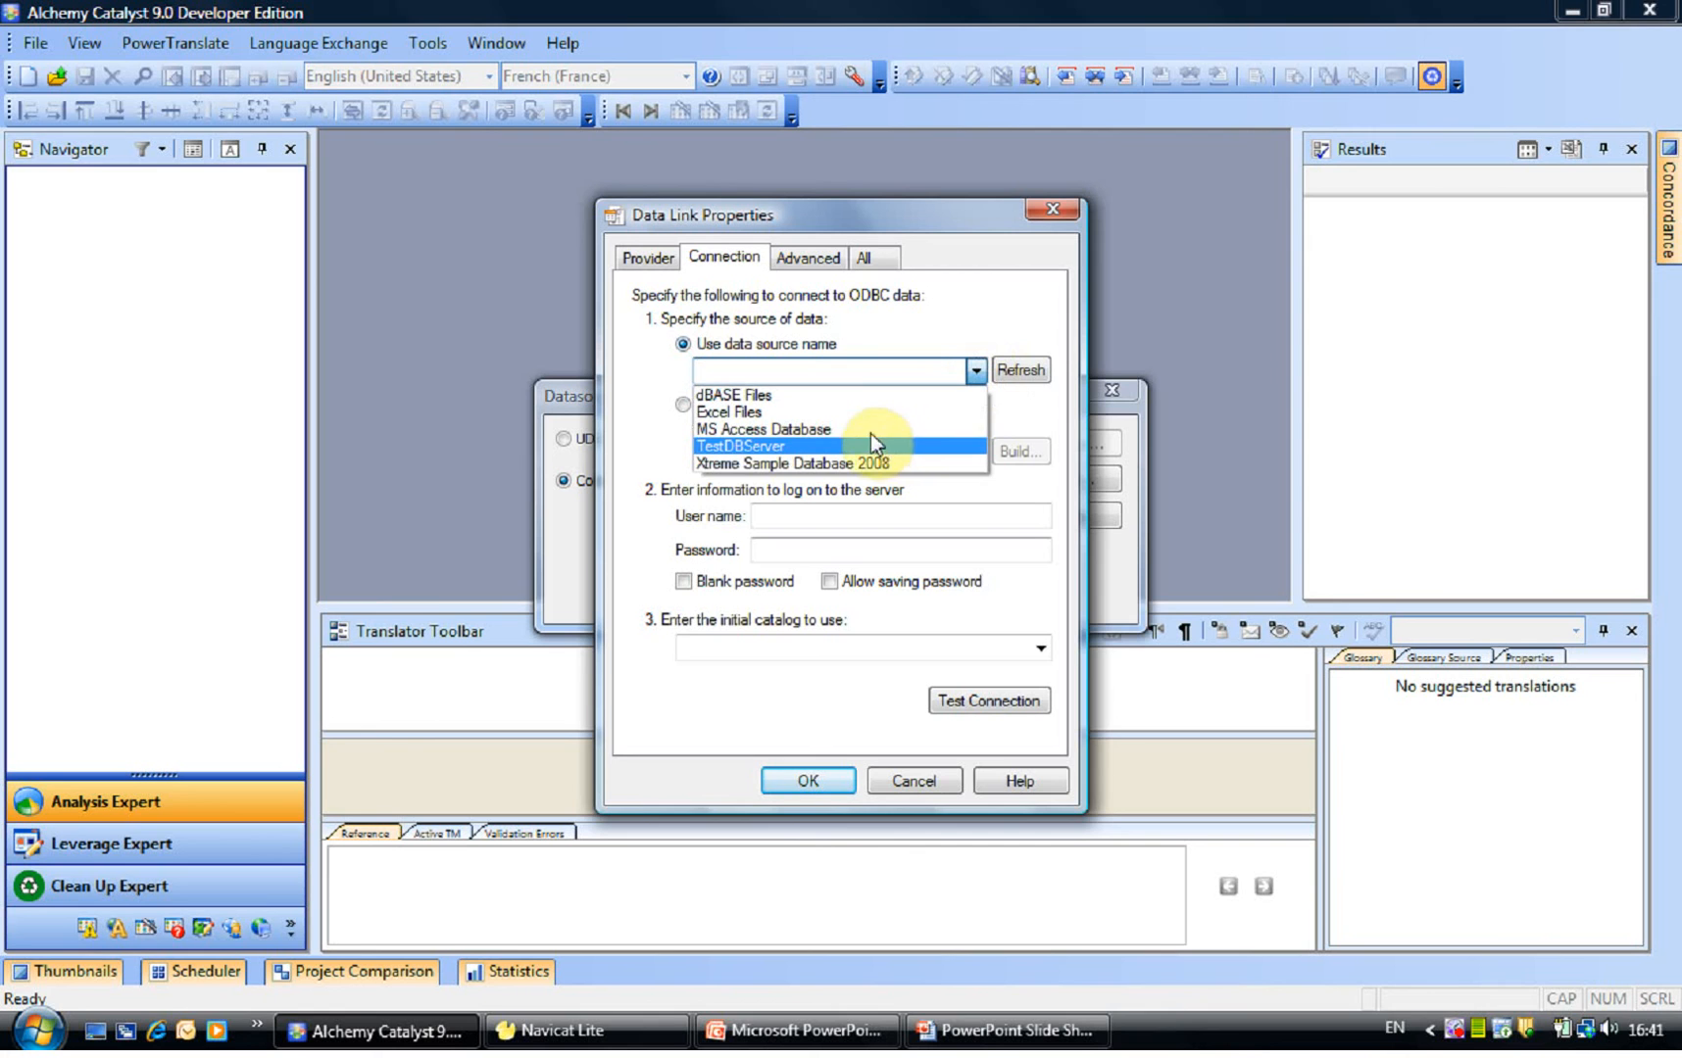
click(836, 461)
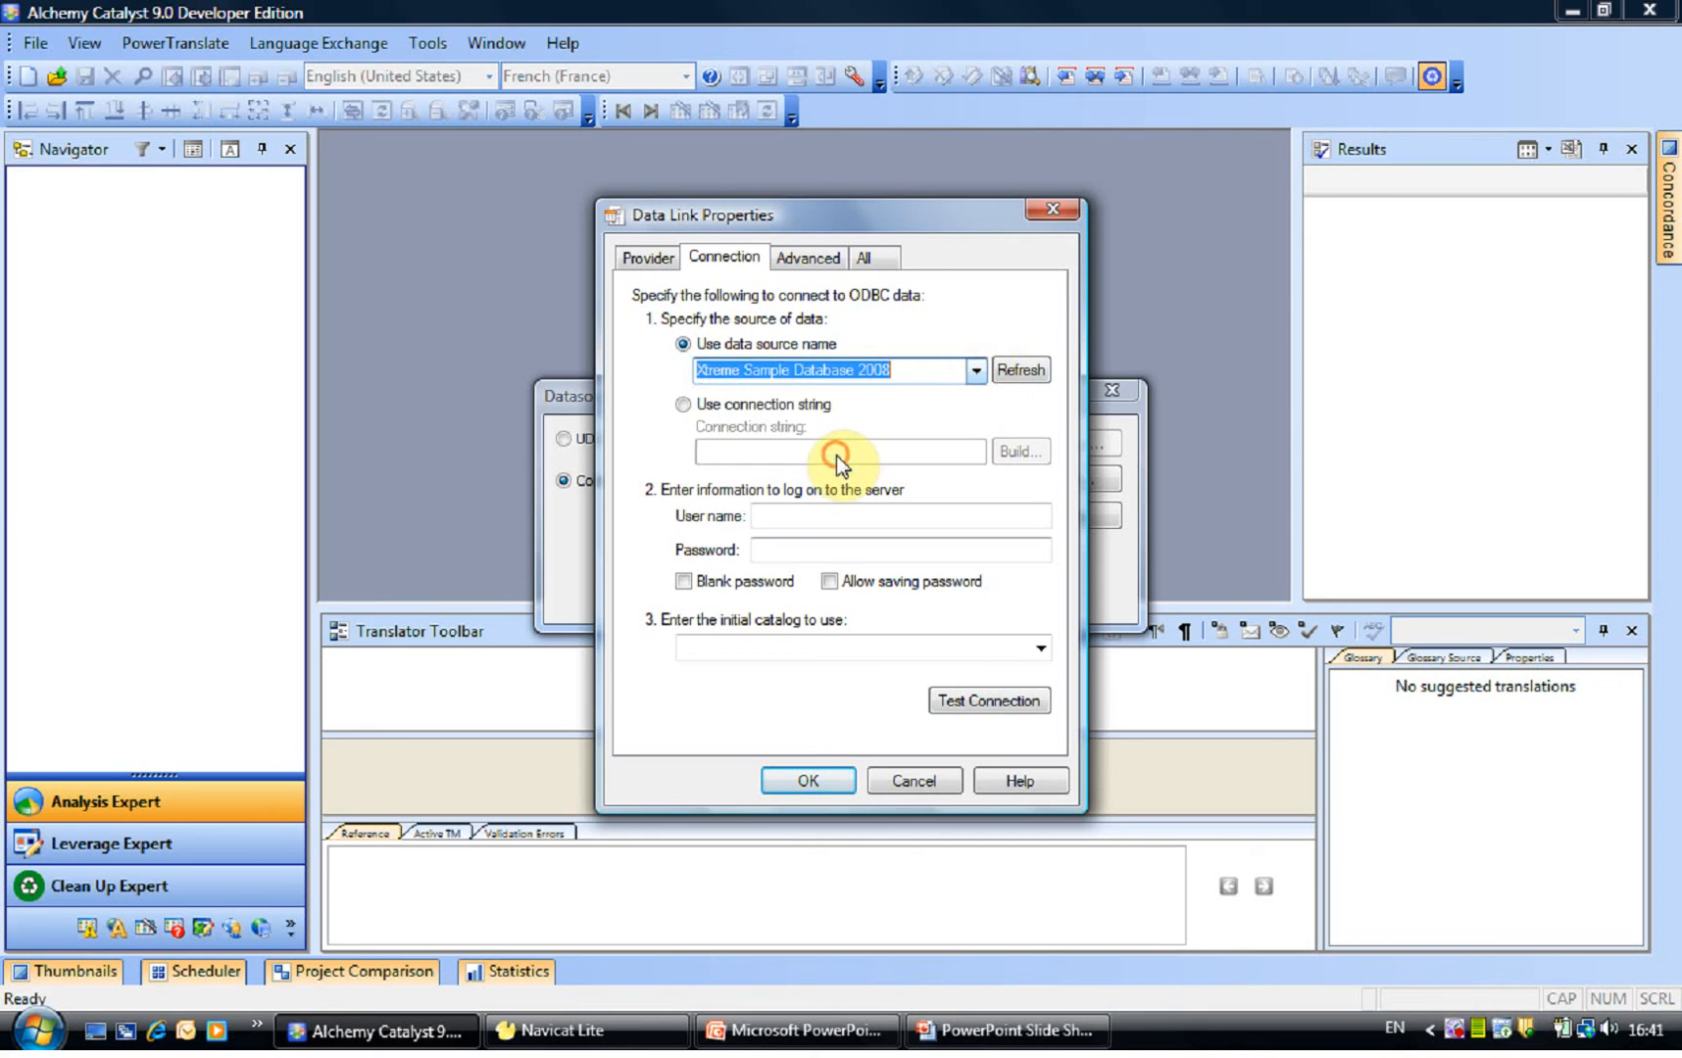
click(976, 370)
click(895, 446)
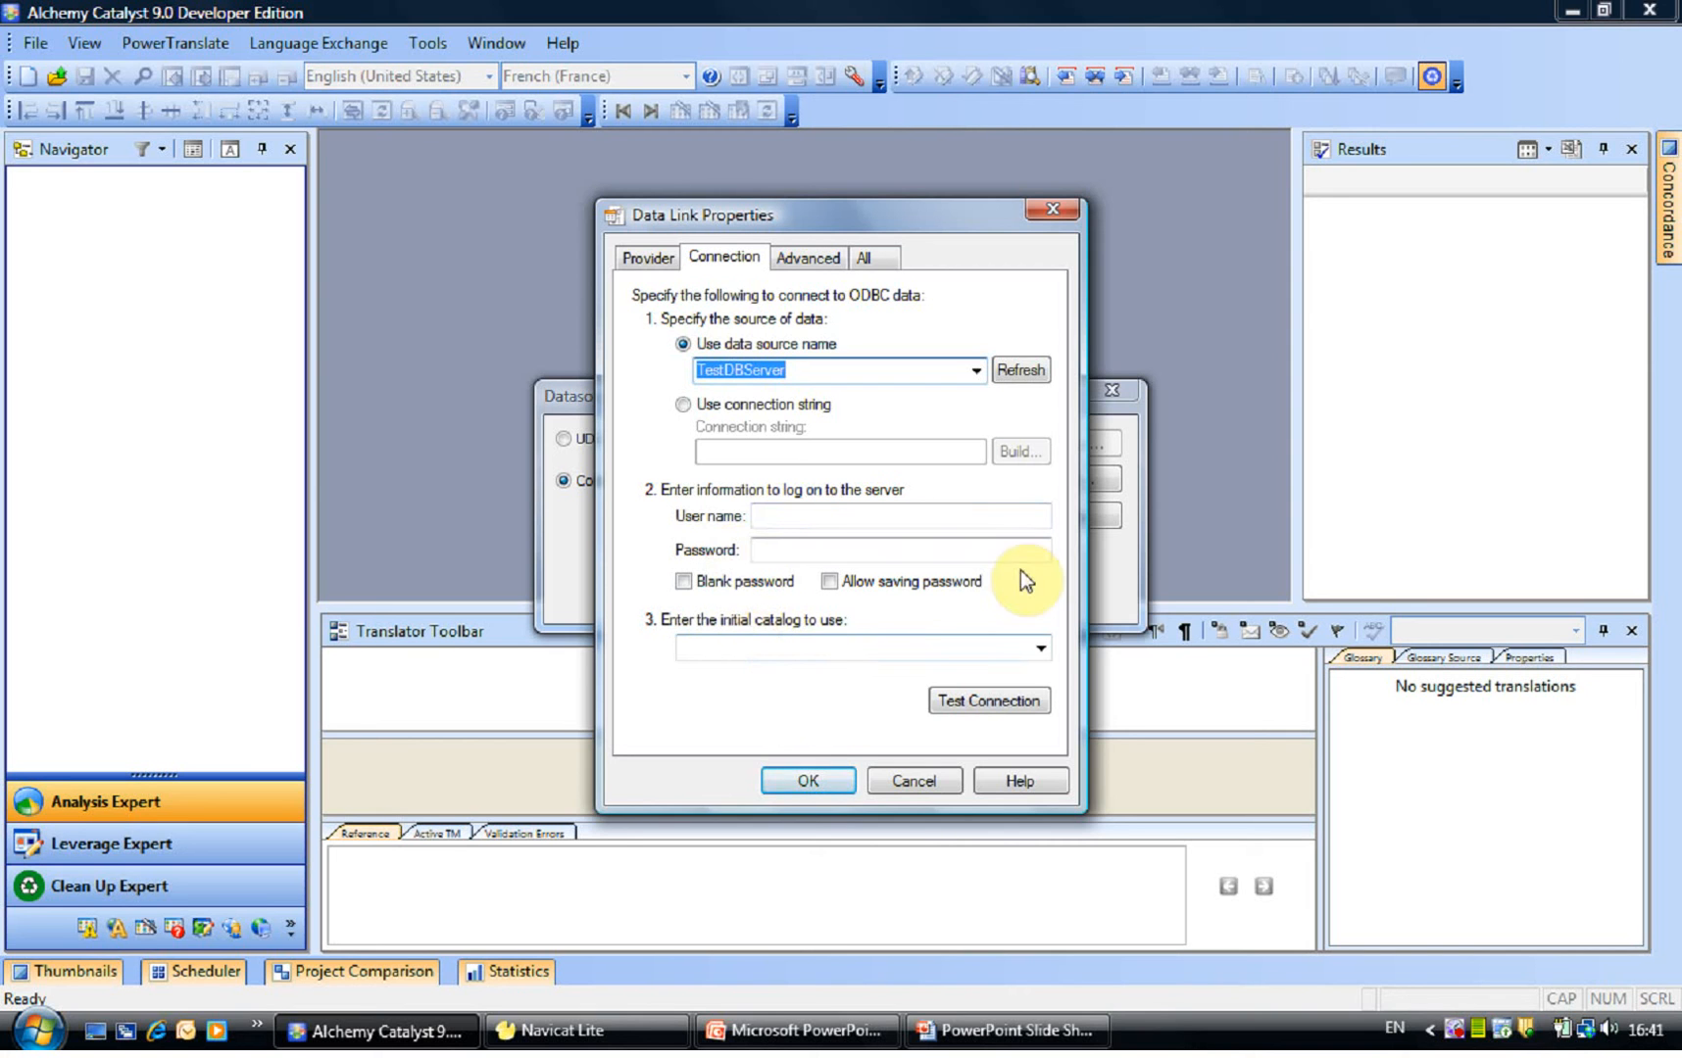
click(1041, 648)
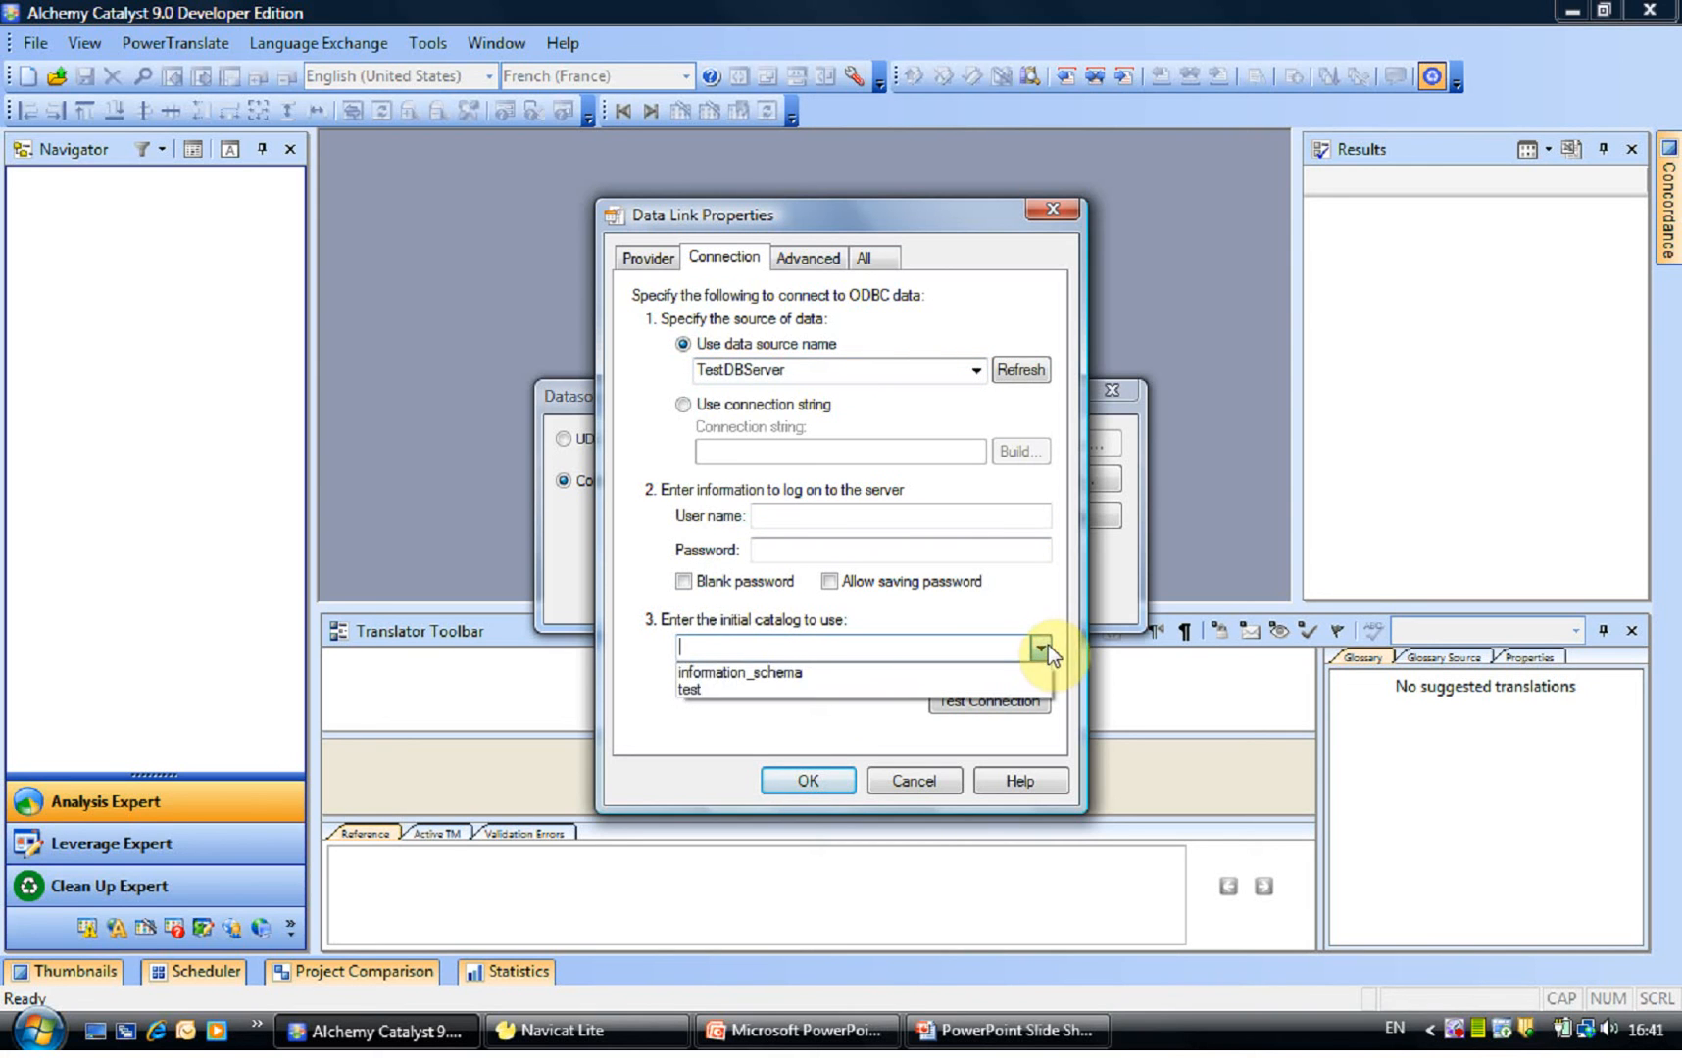
click(812, 689)
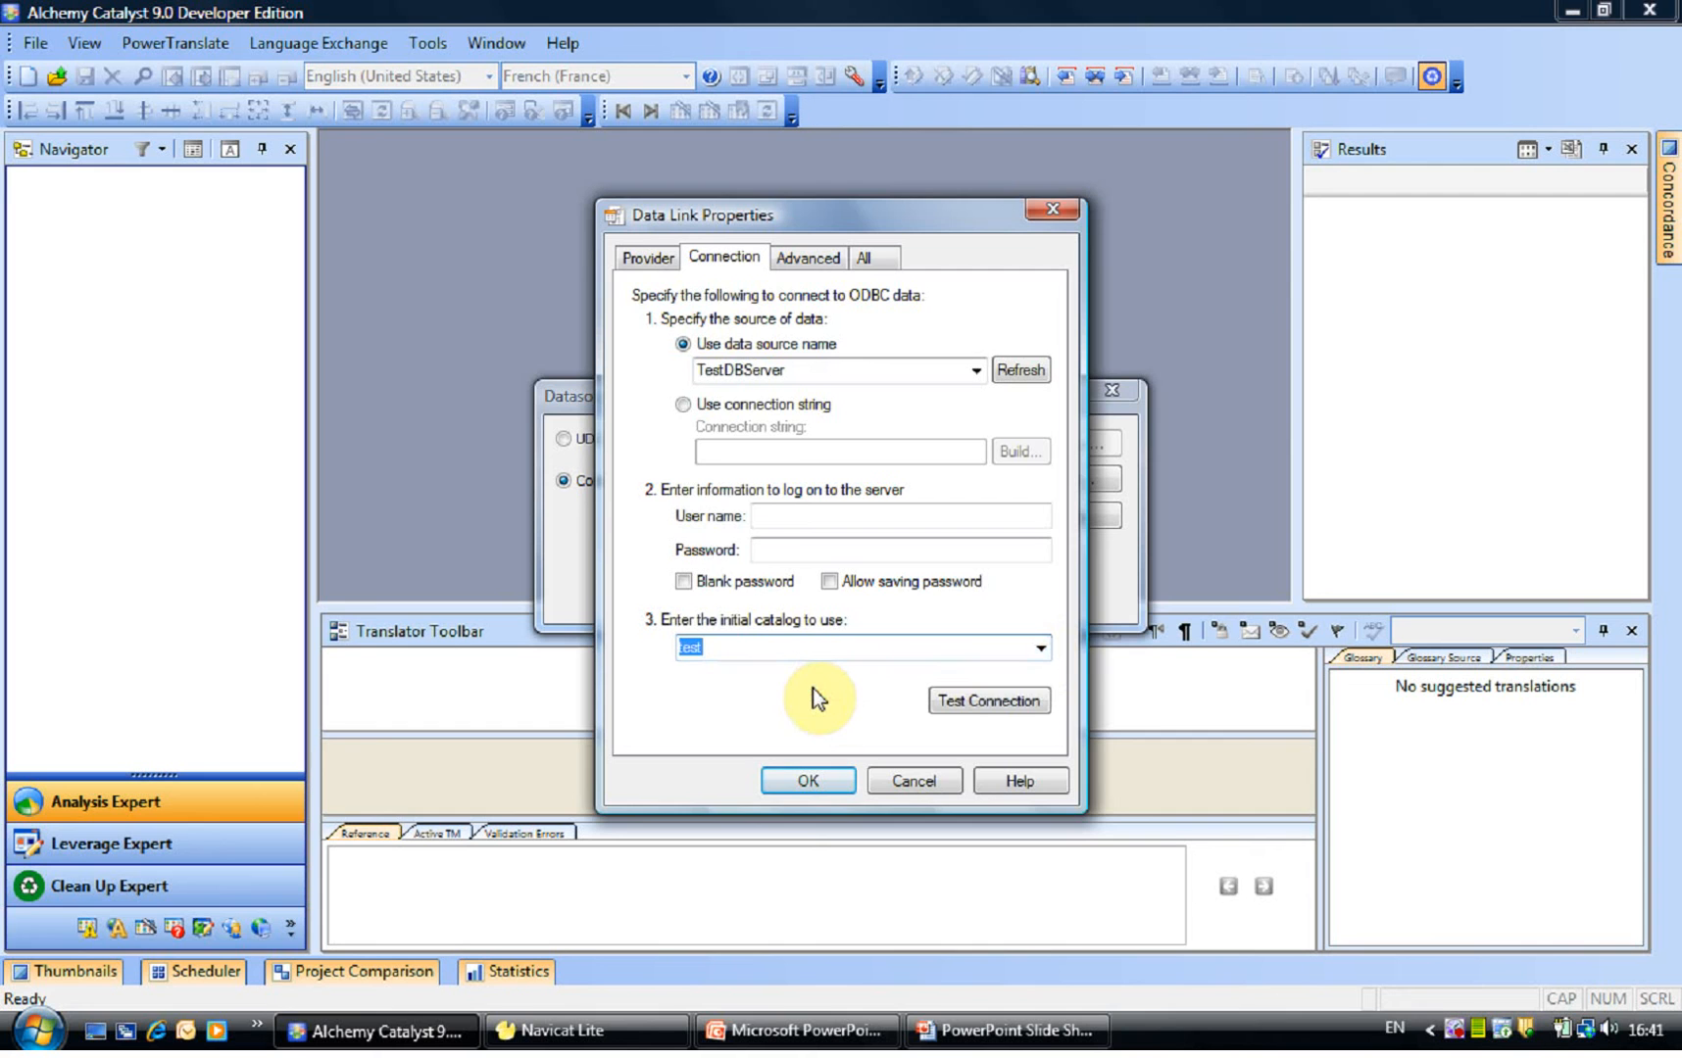
- Test the data link connection and accept the resulting connection string for the datasource
click(989, 701)
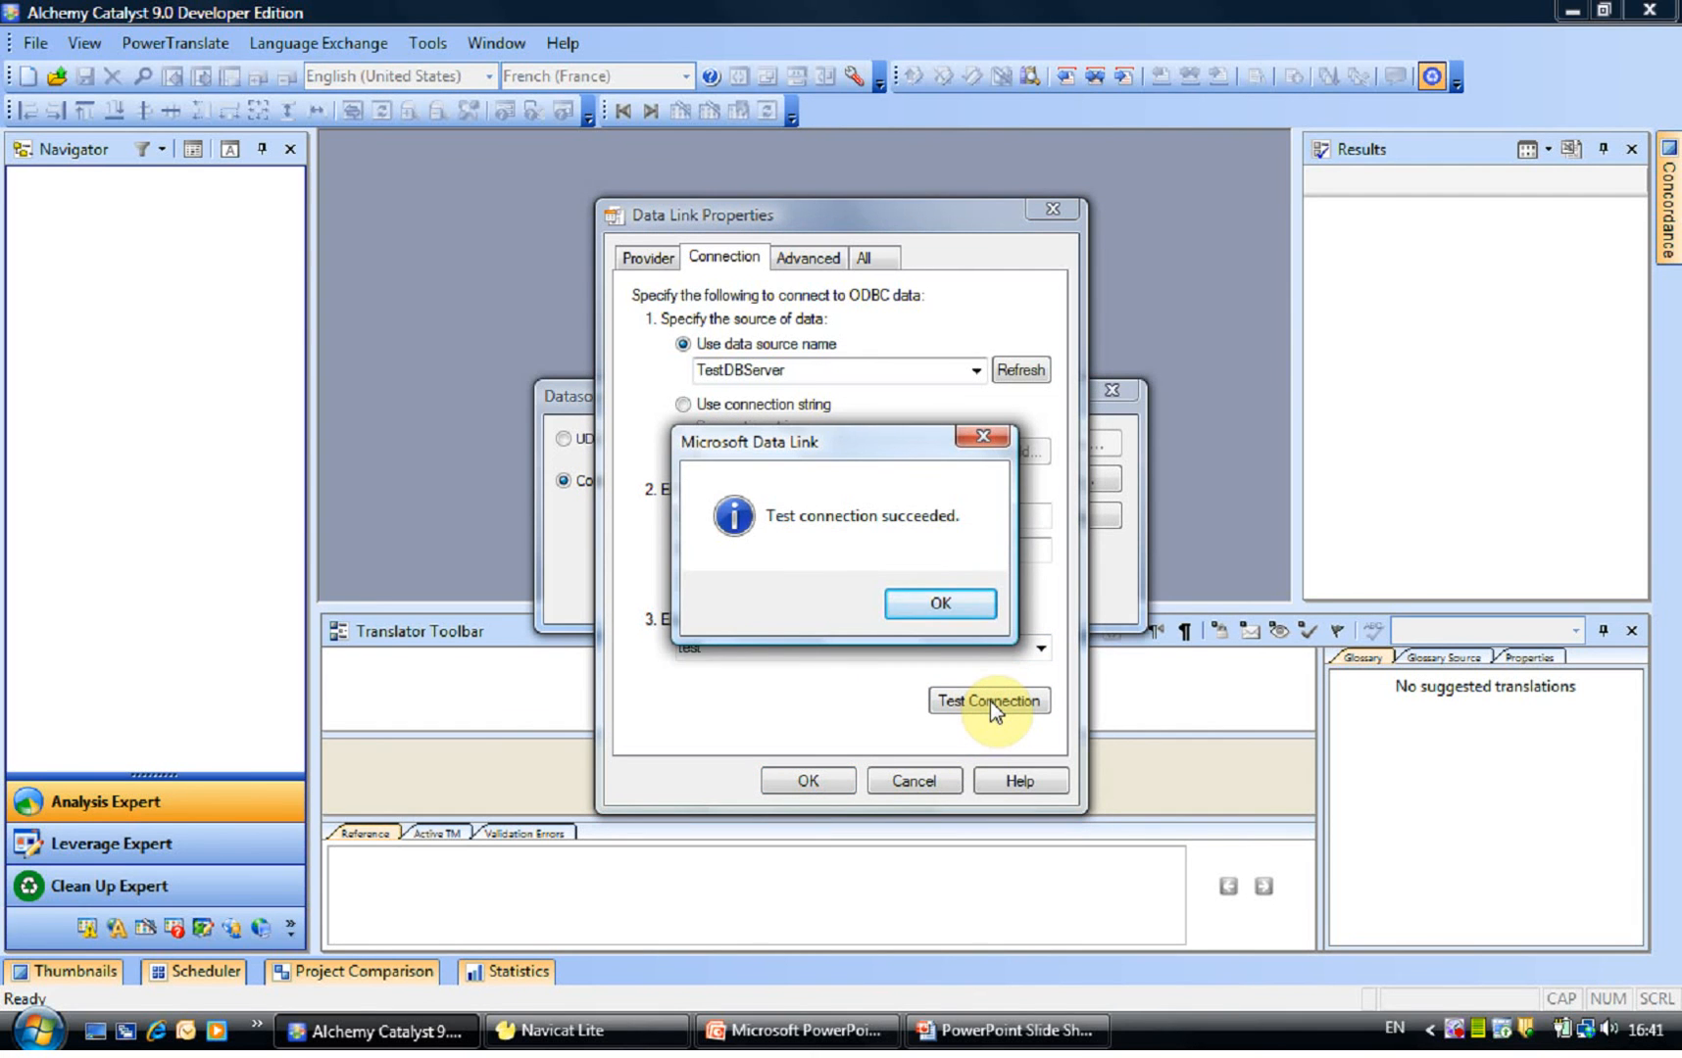
click(940, 605)
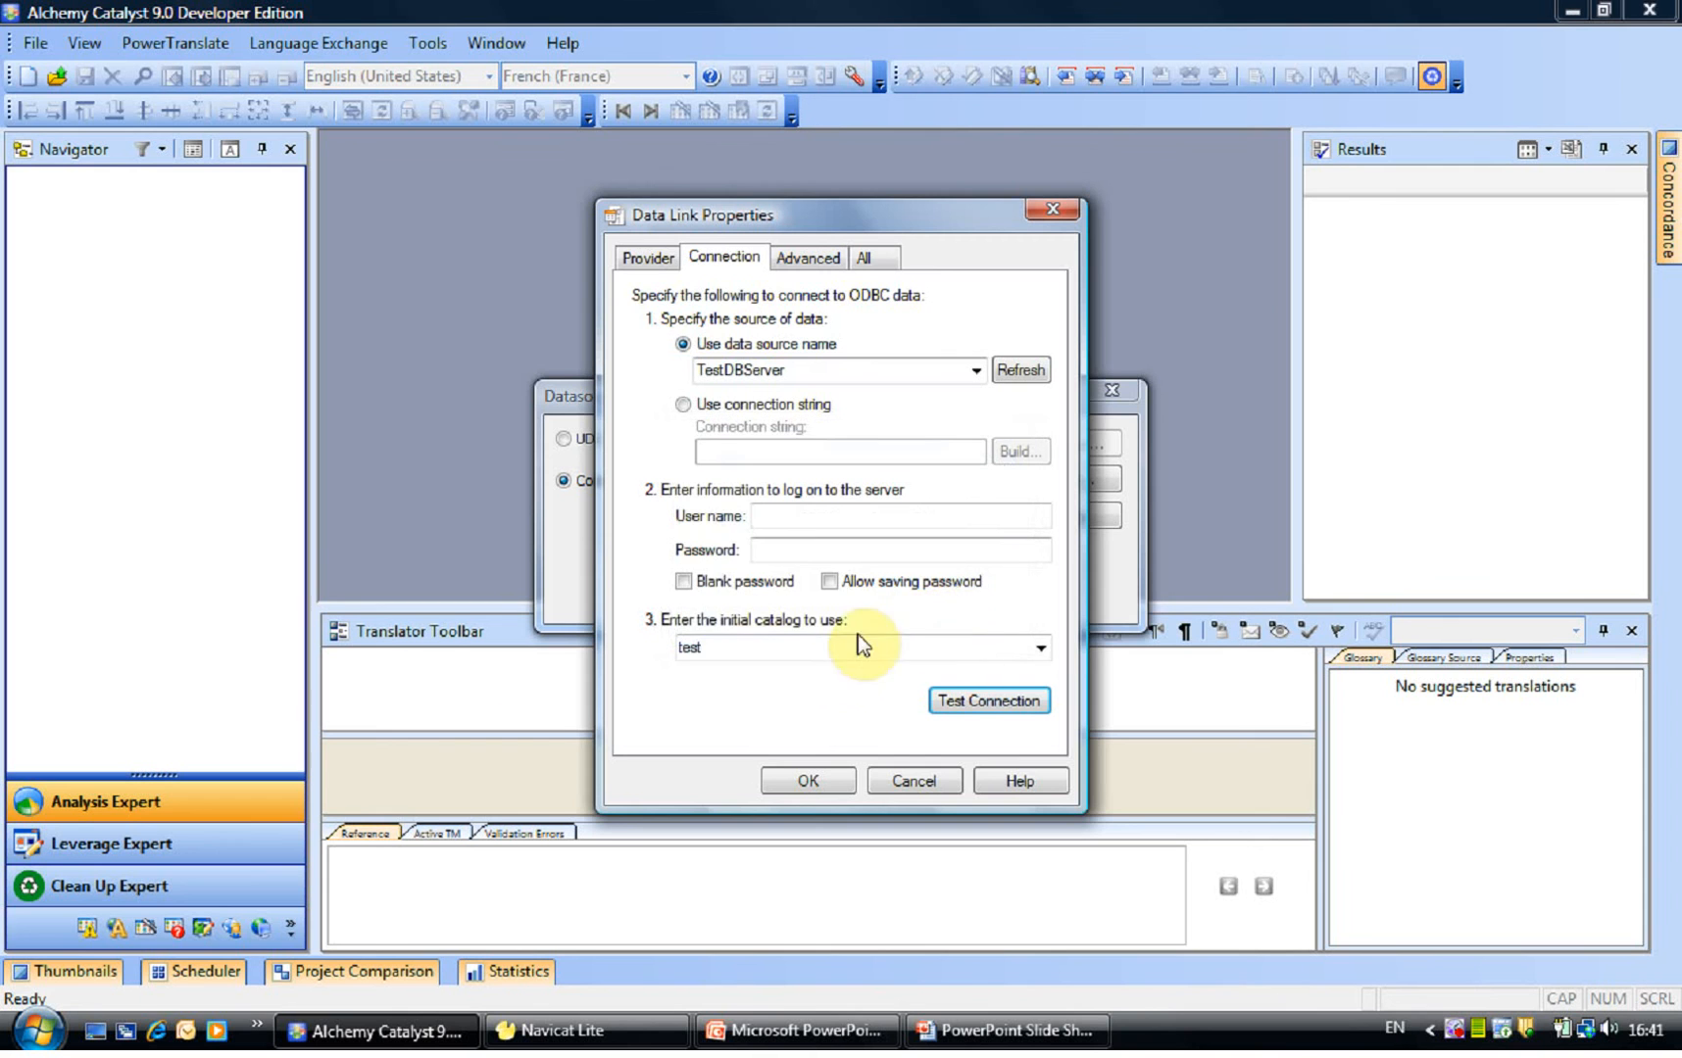
click(814, 779)
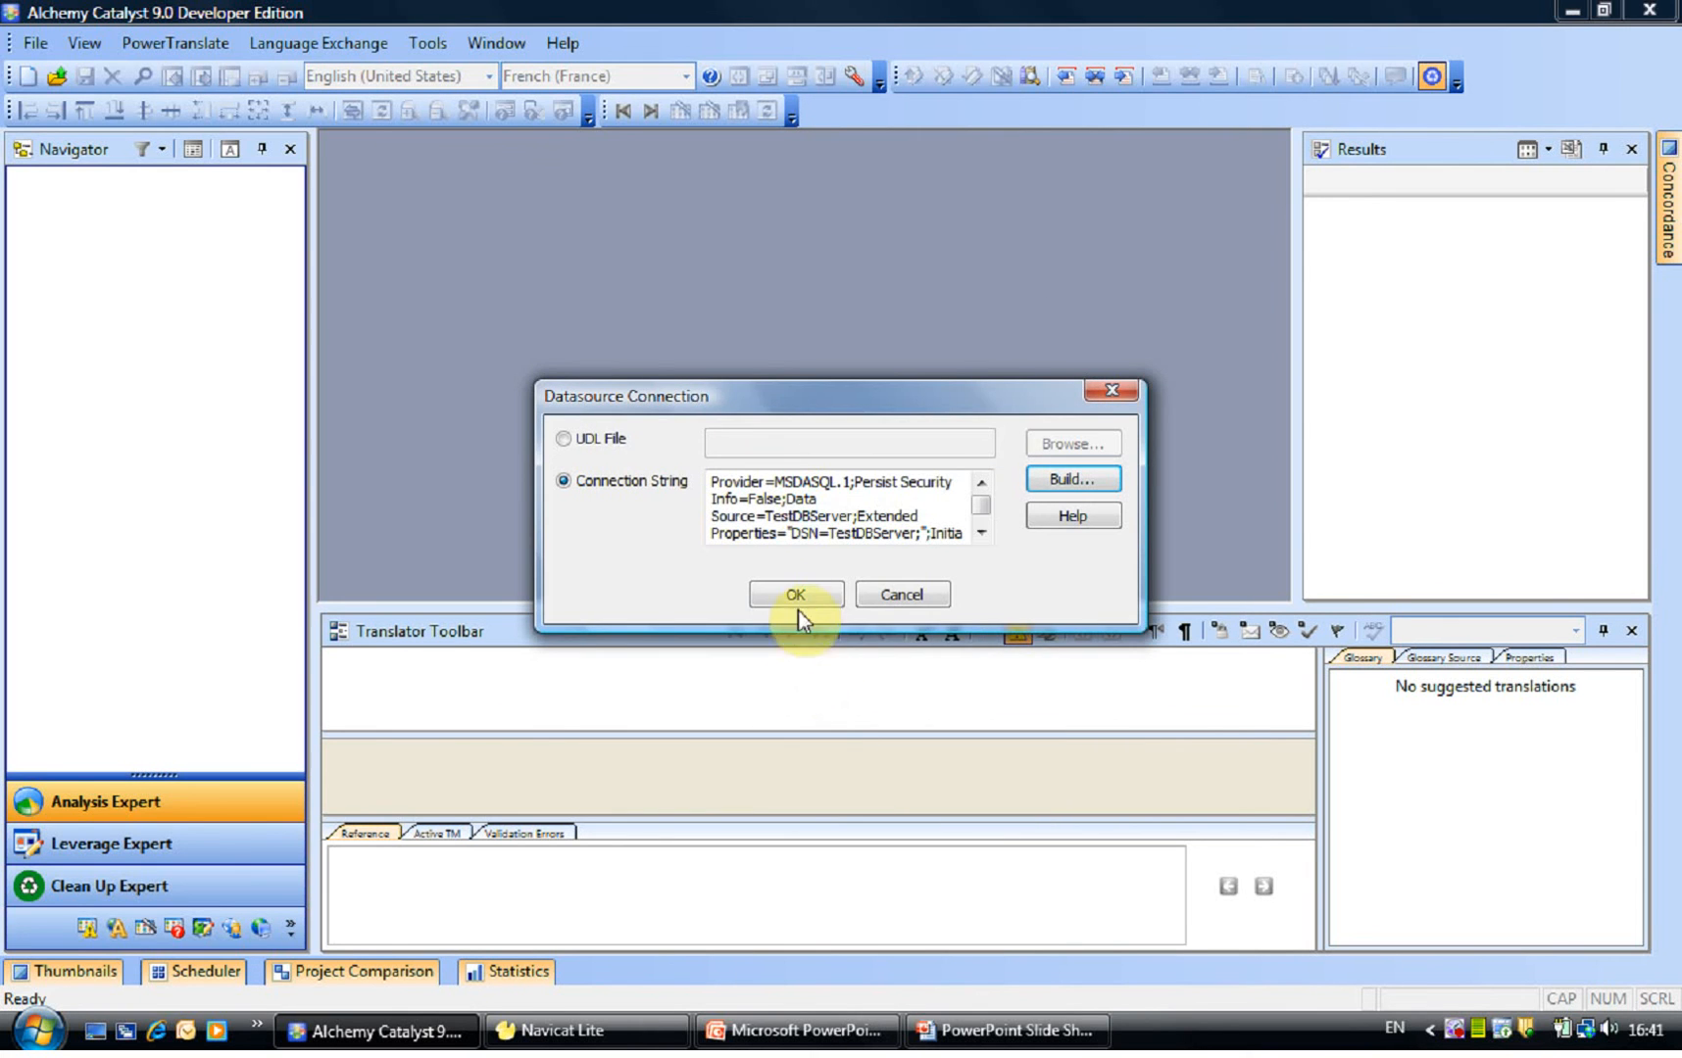
click(794, 595)
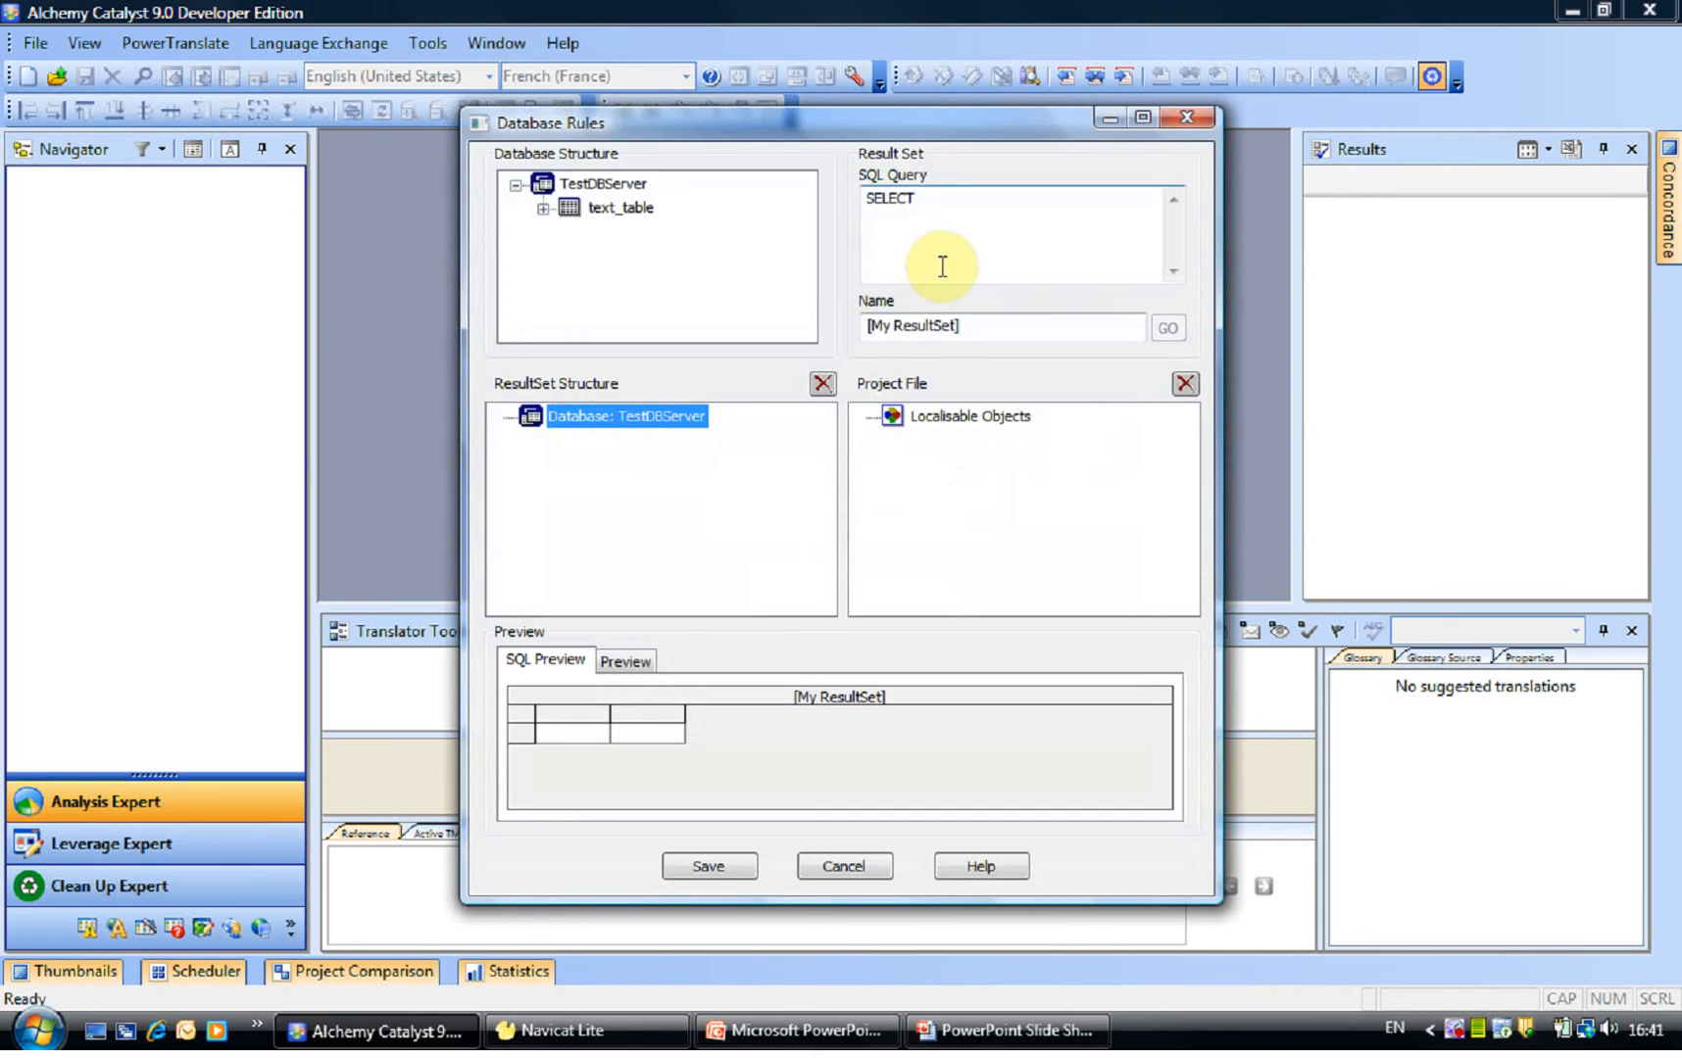
- Maximize the Database Rules window and expand text_table in the database structure to list its columns
double_click(972, 119)
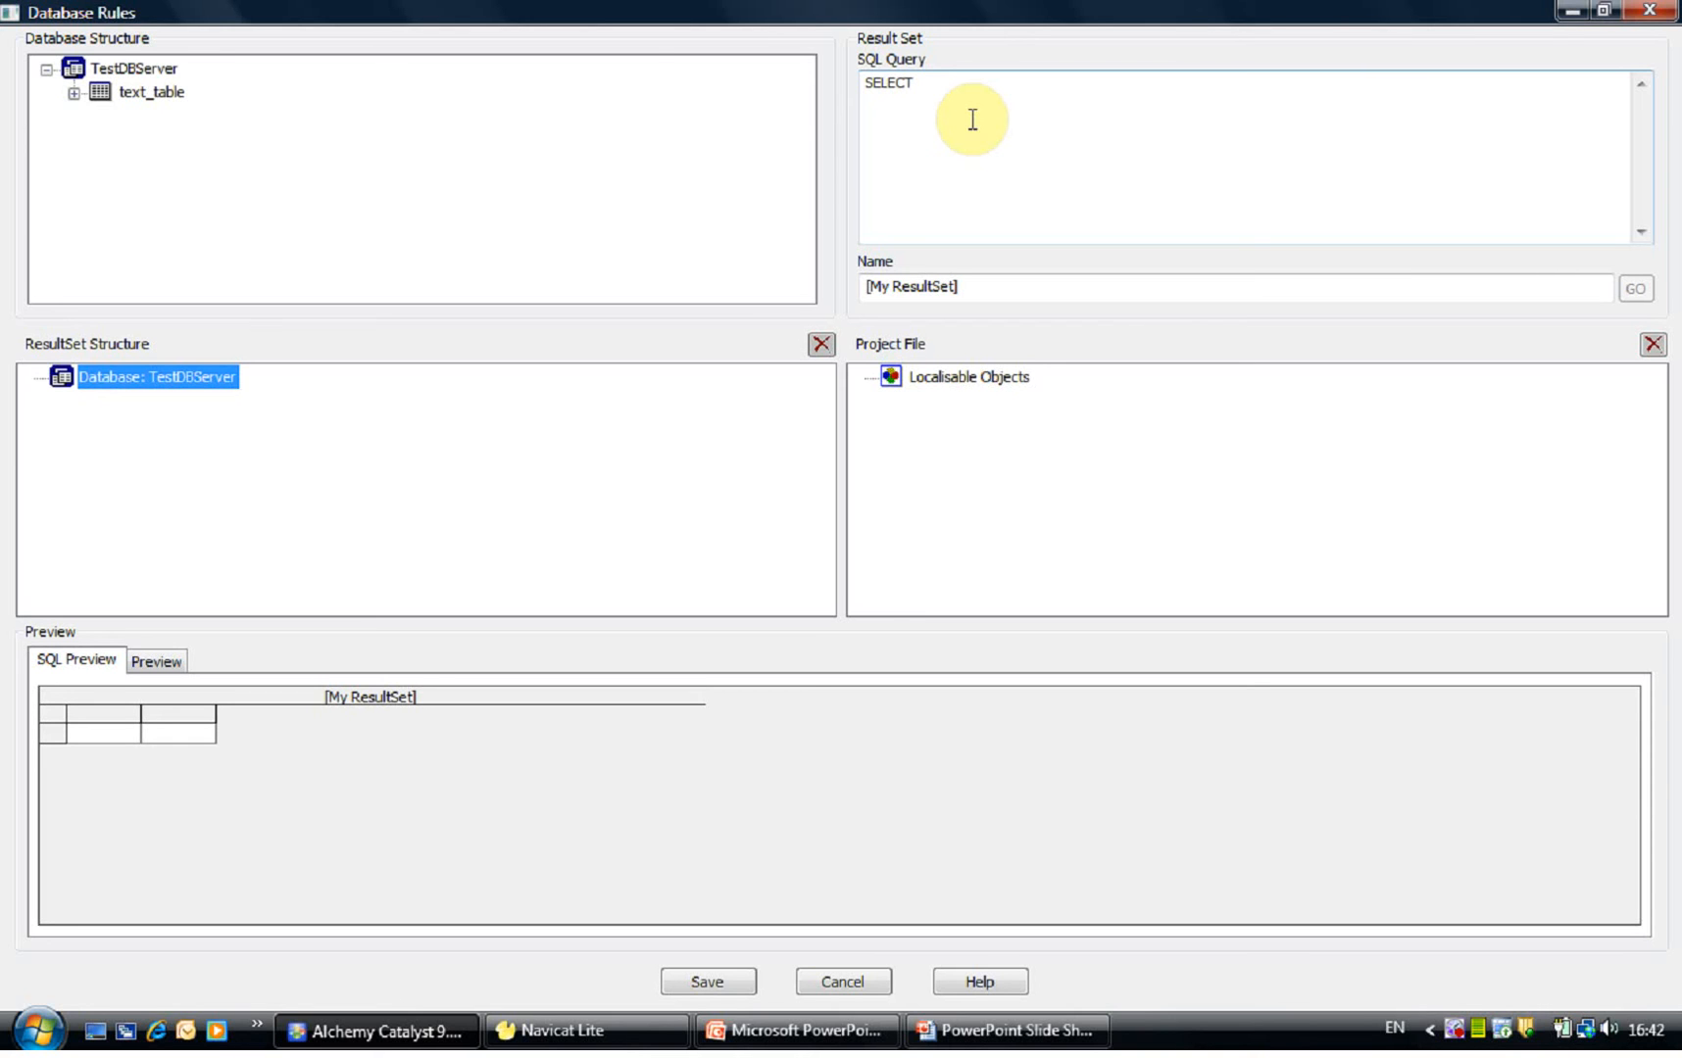
click(74, 102)
click(74, 94)
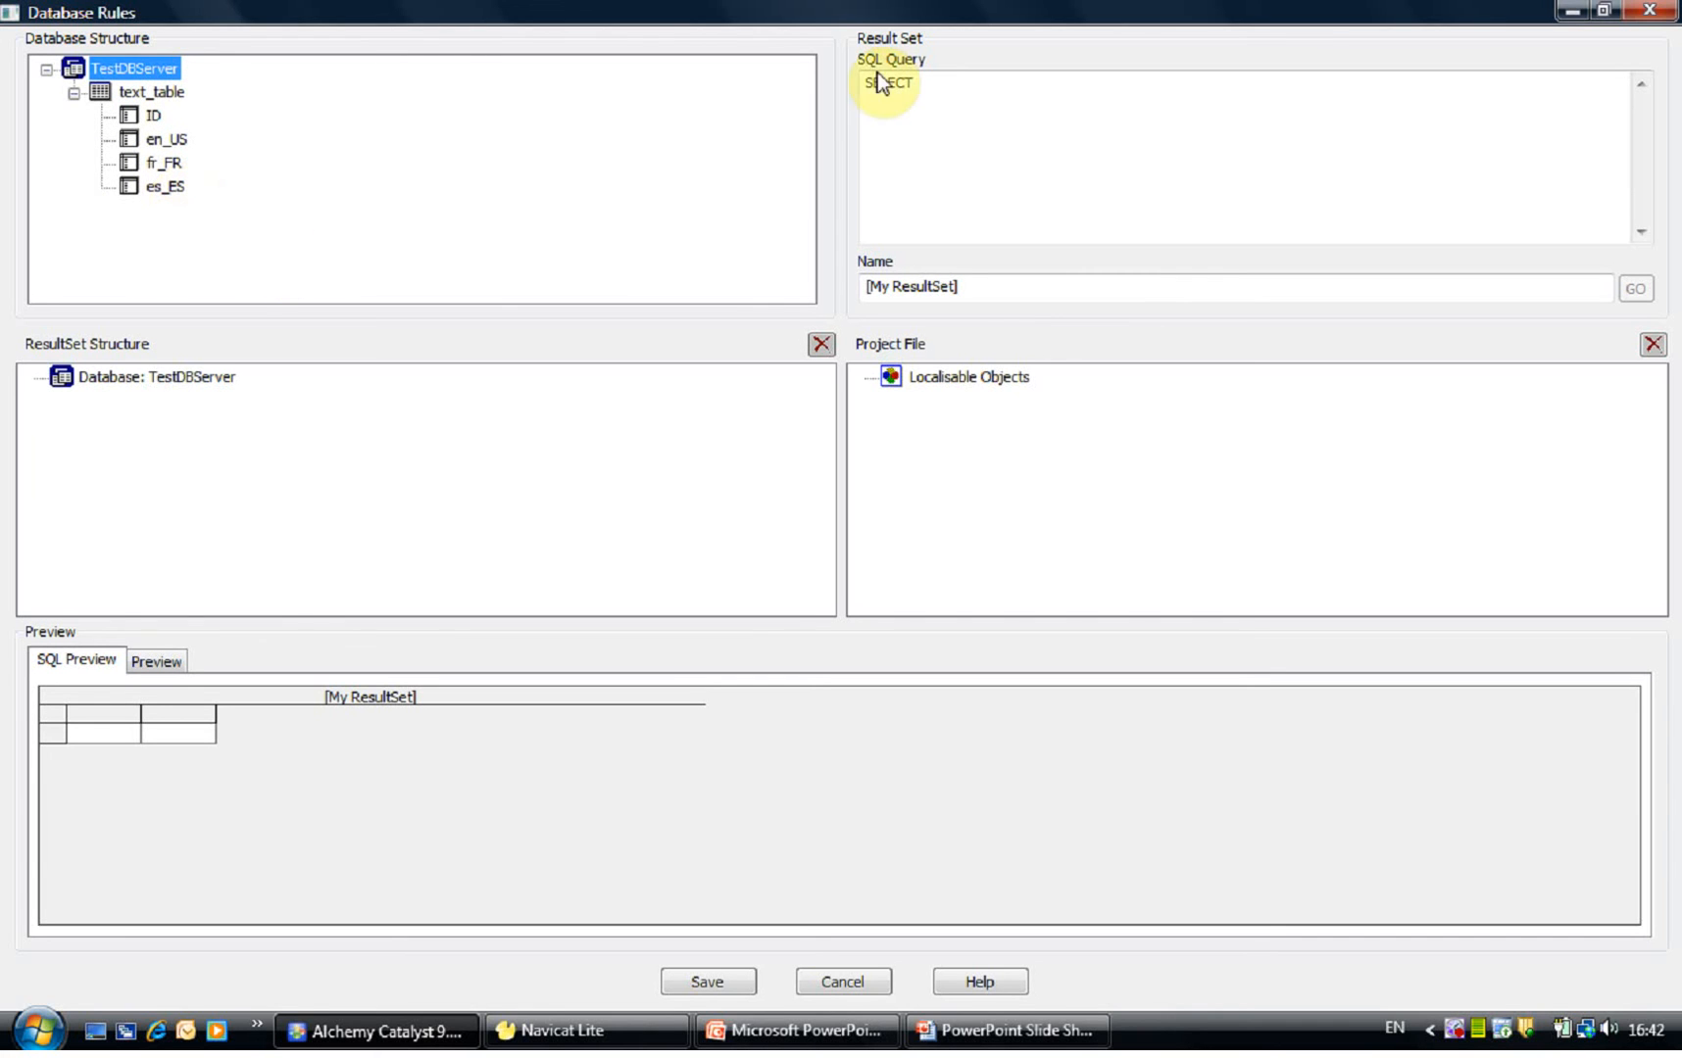
- Complete the SQL query as SELECT * FROM text_table and run it for the [My ResultSet] result set
click(990, 75)
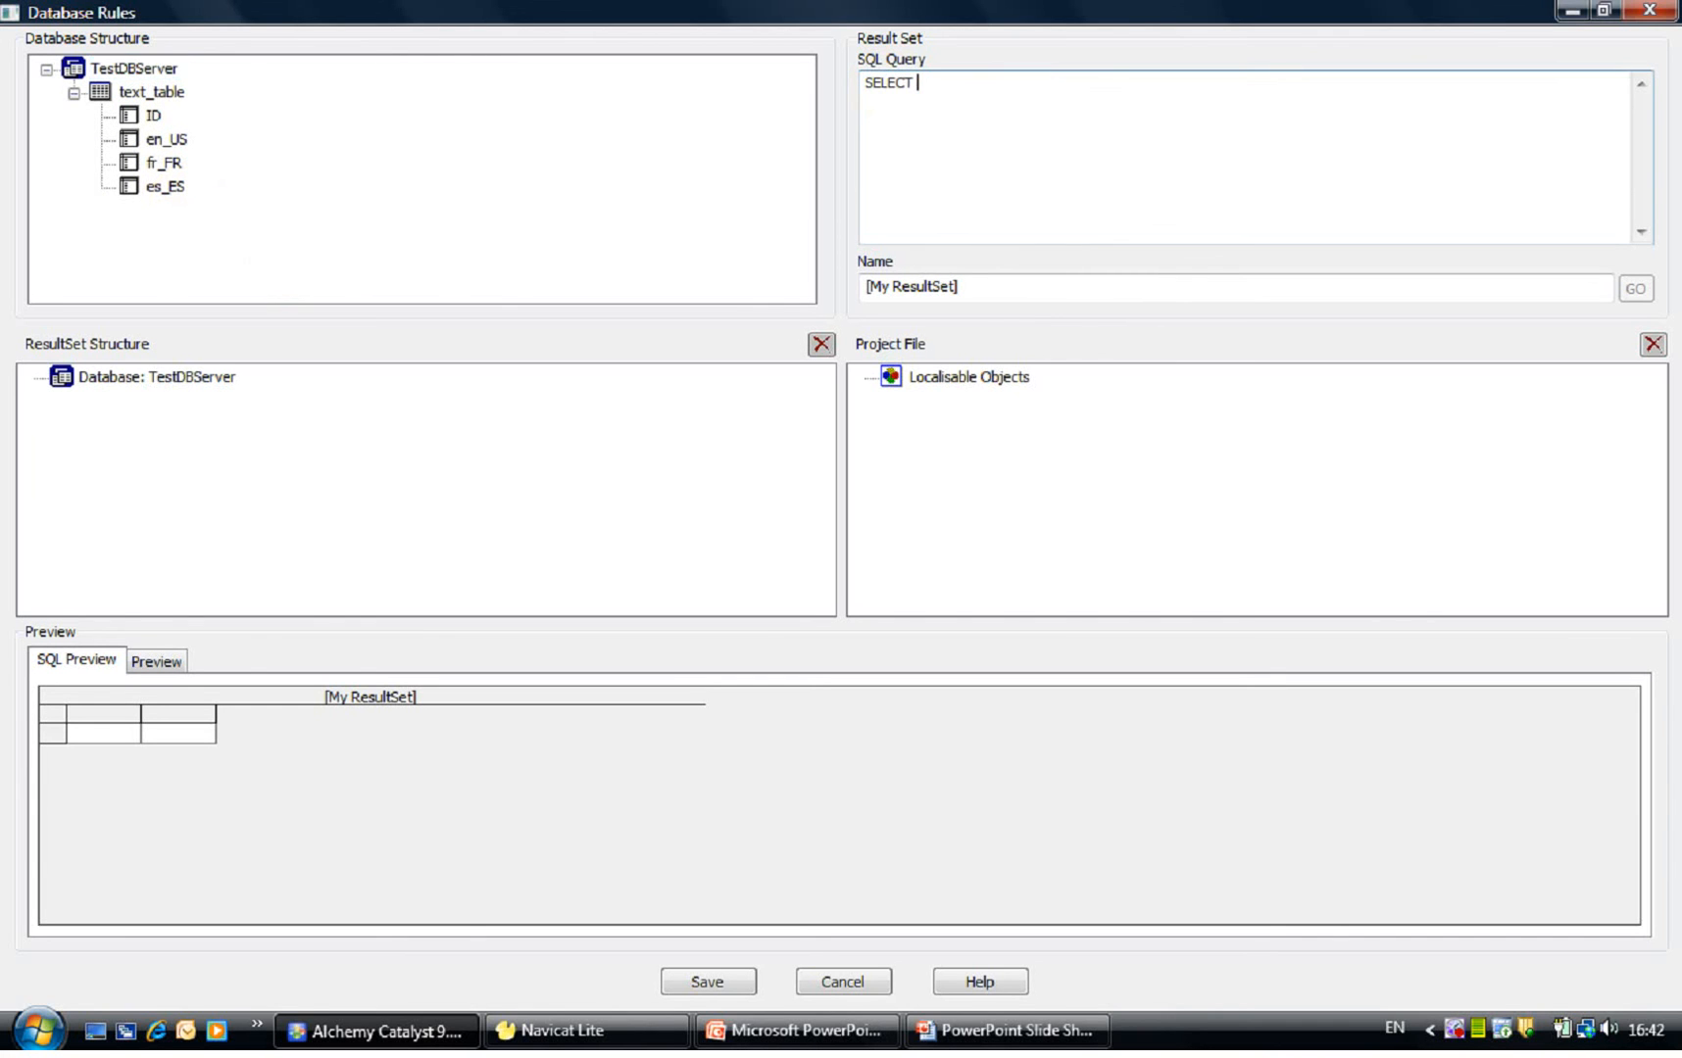
text(* FROM text_table)
click(887, 287)
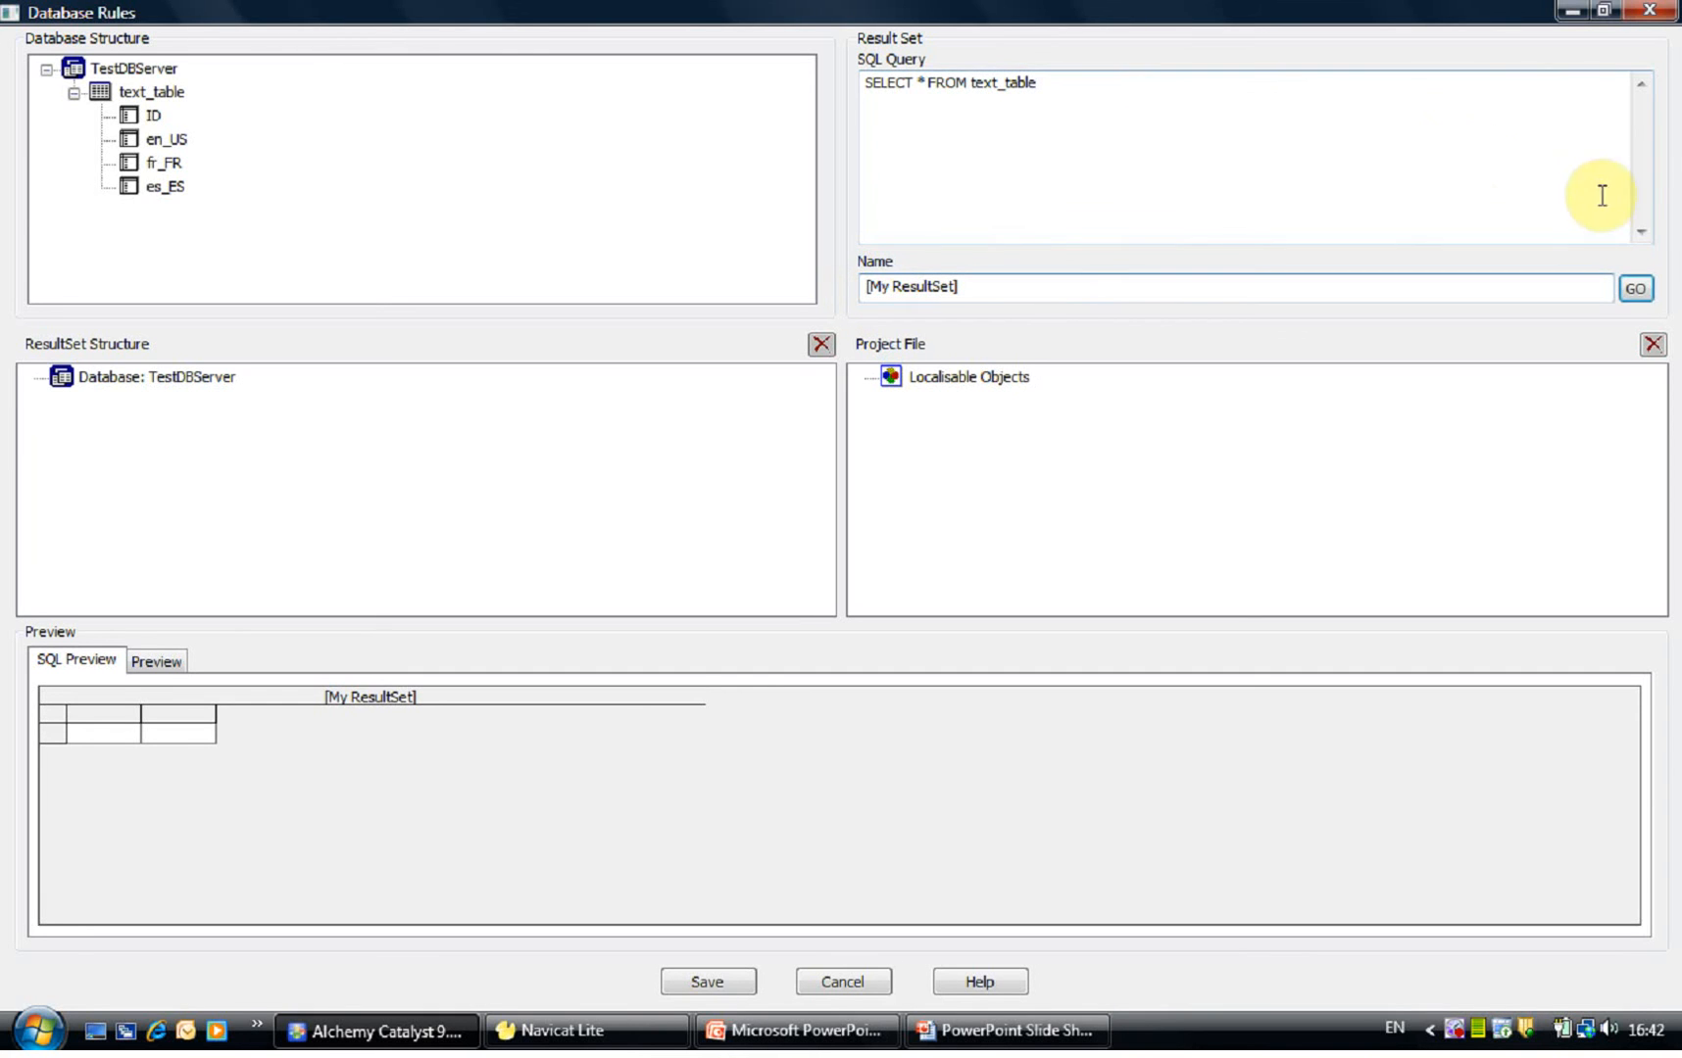
click(1644, 292)
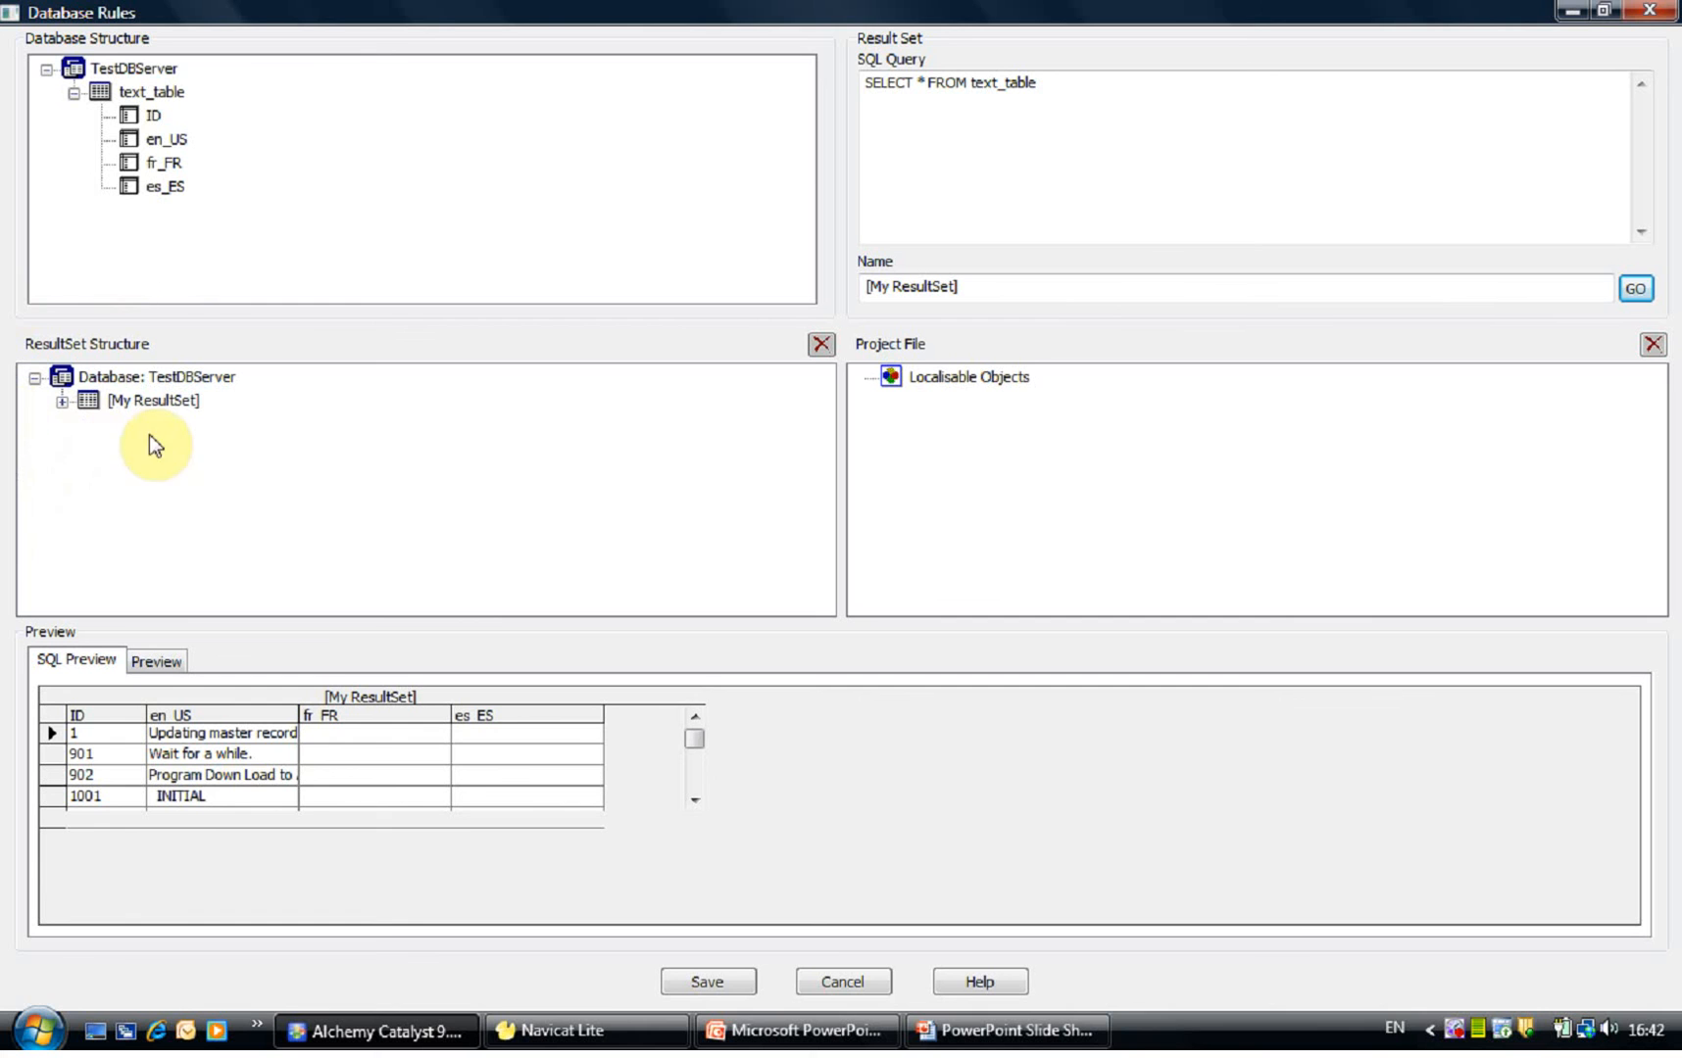
- Expand [My ResultSet] and map its ID column to Localisable Objects as a new ID
click(62, 401)
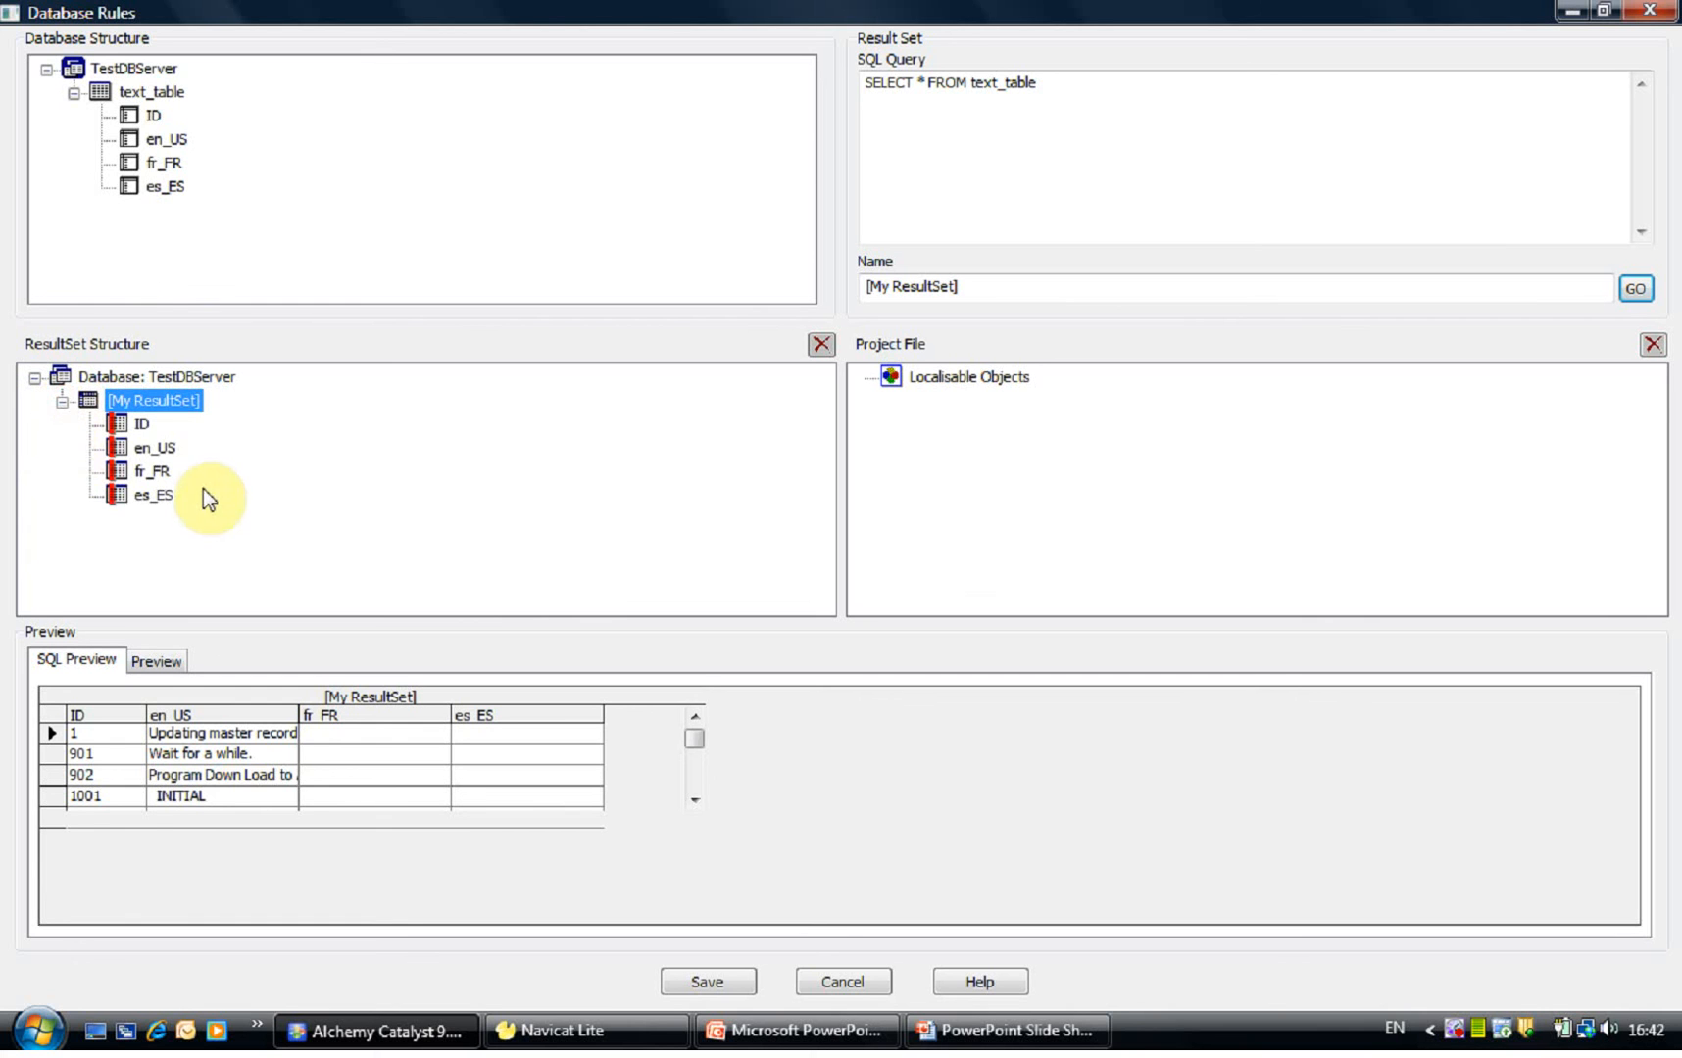
click(140, 443)
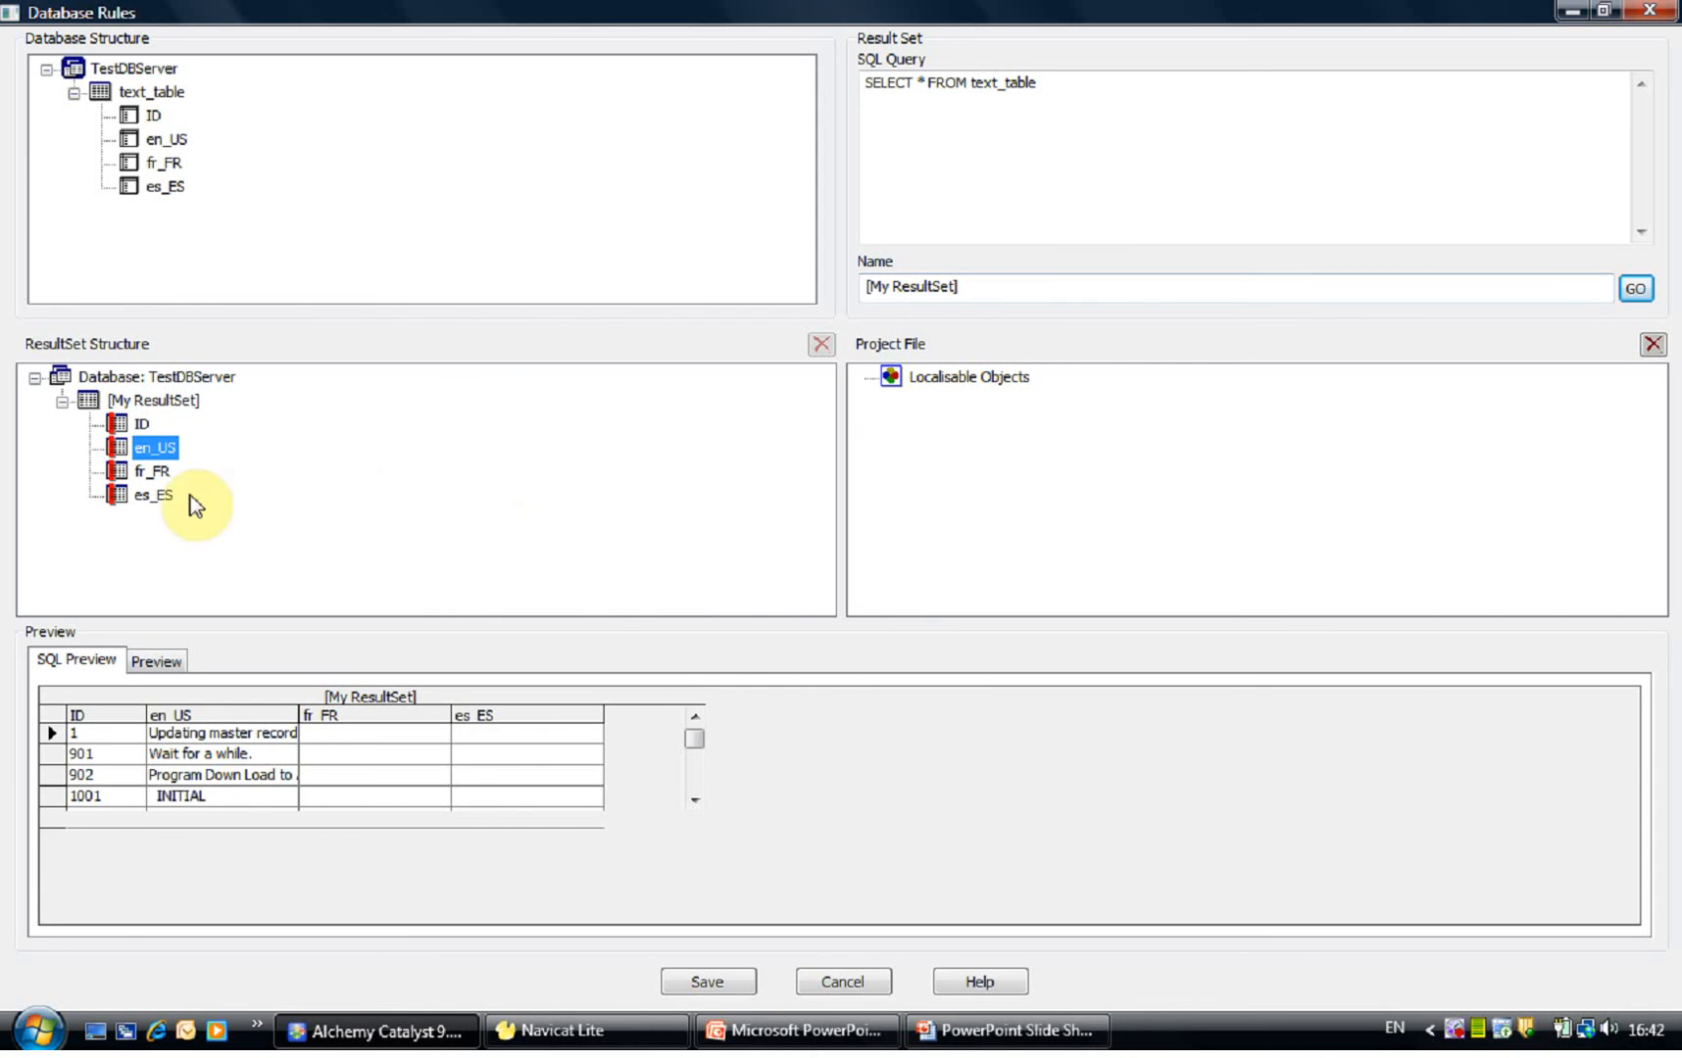
drag(142, 423, 955, 385)
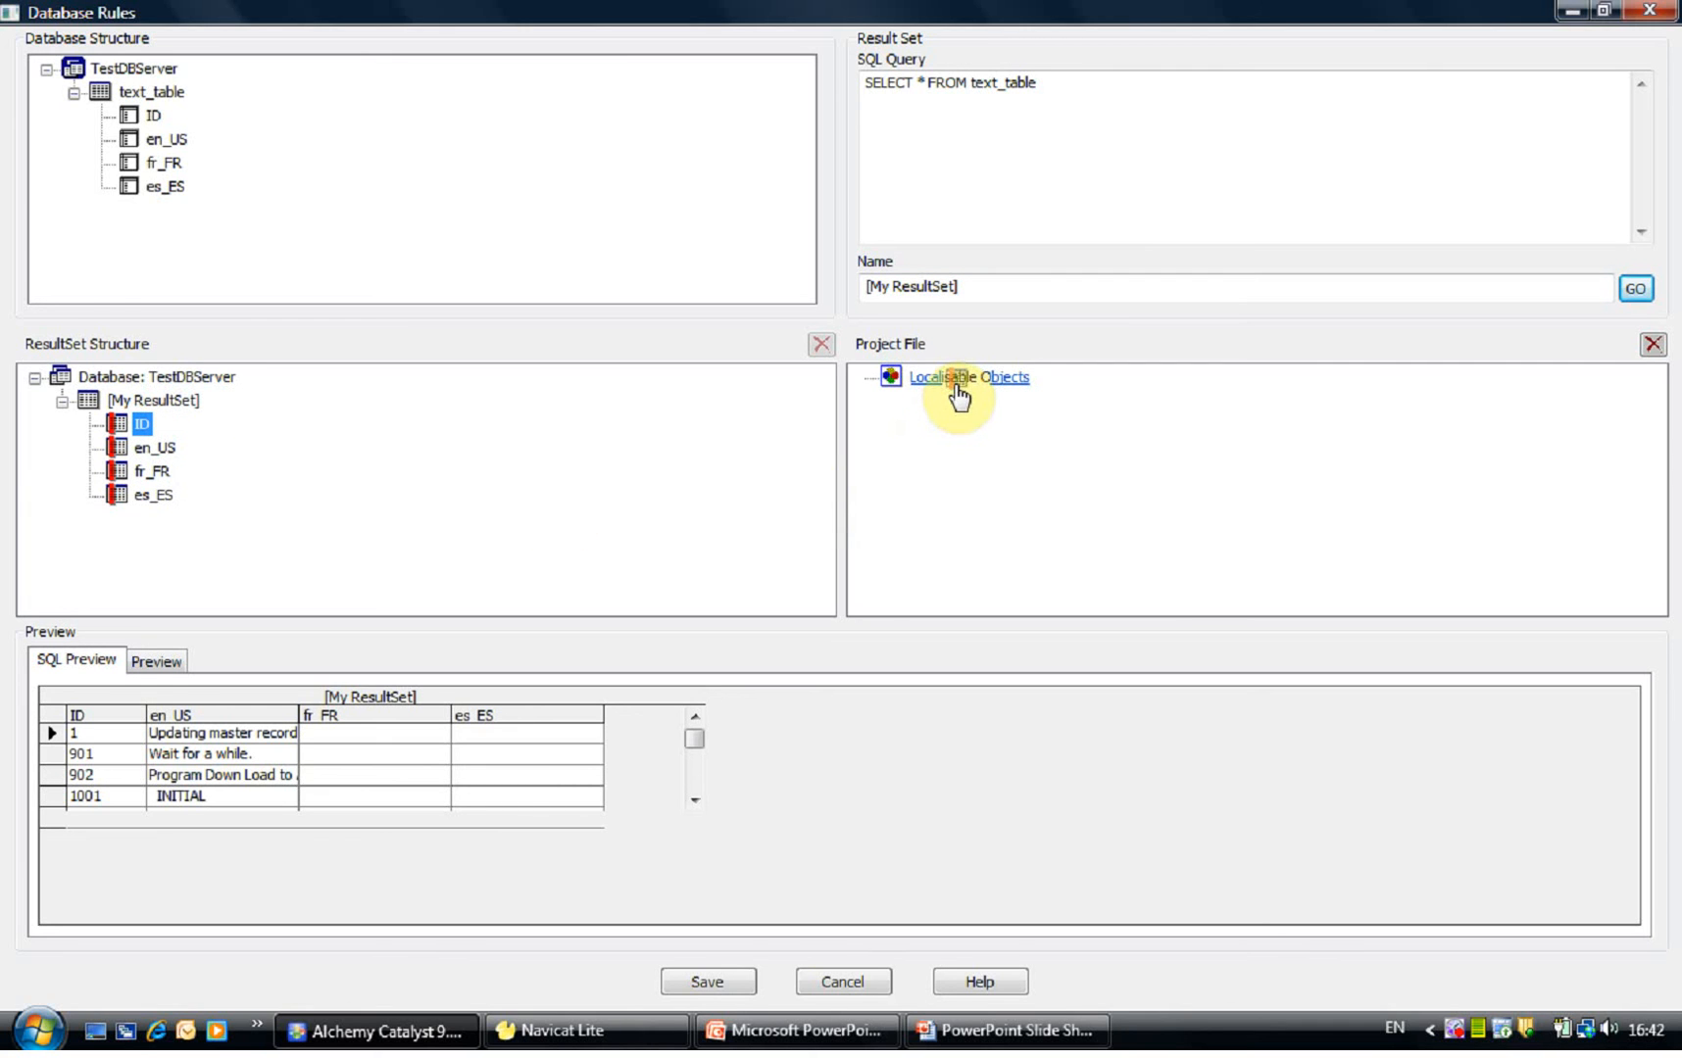
drag(954, 386, 955, 385)
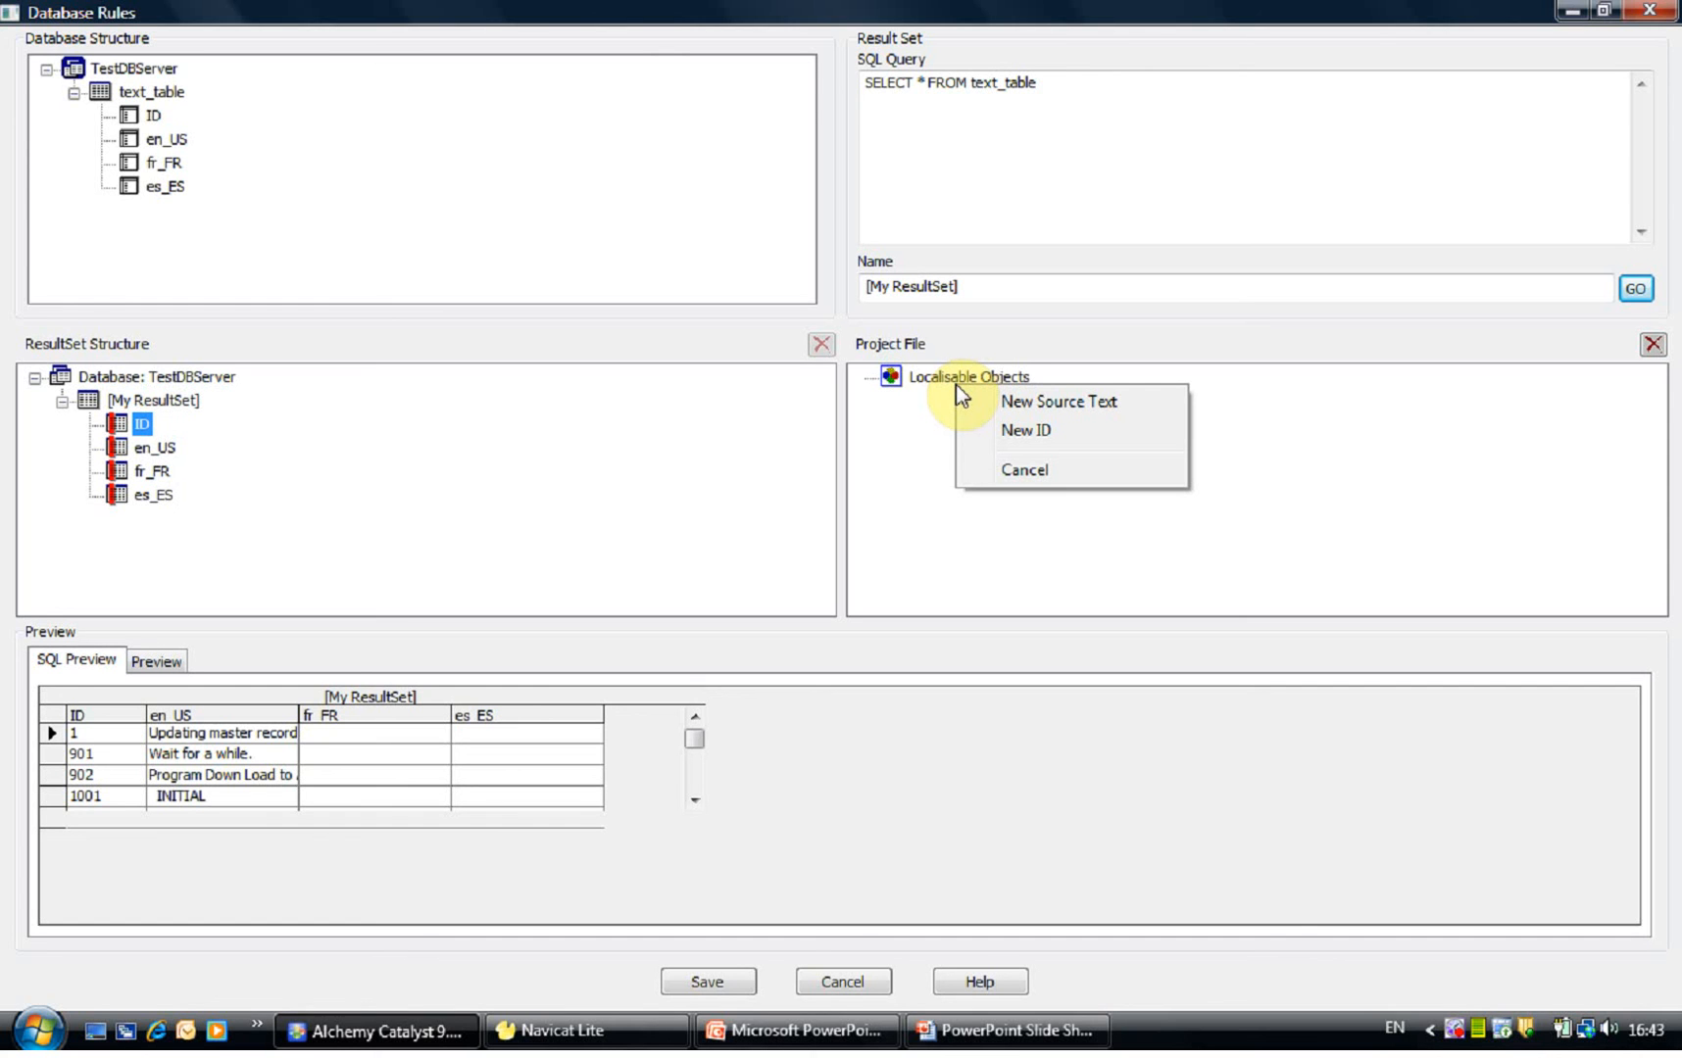
click(993, 434)
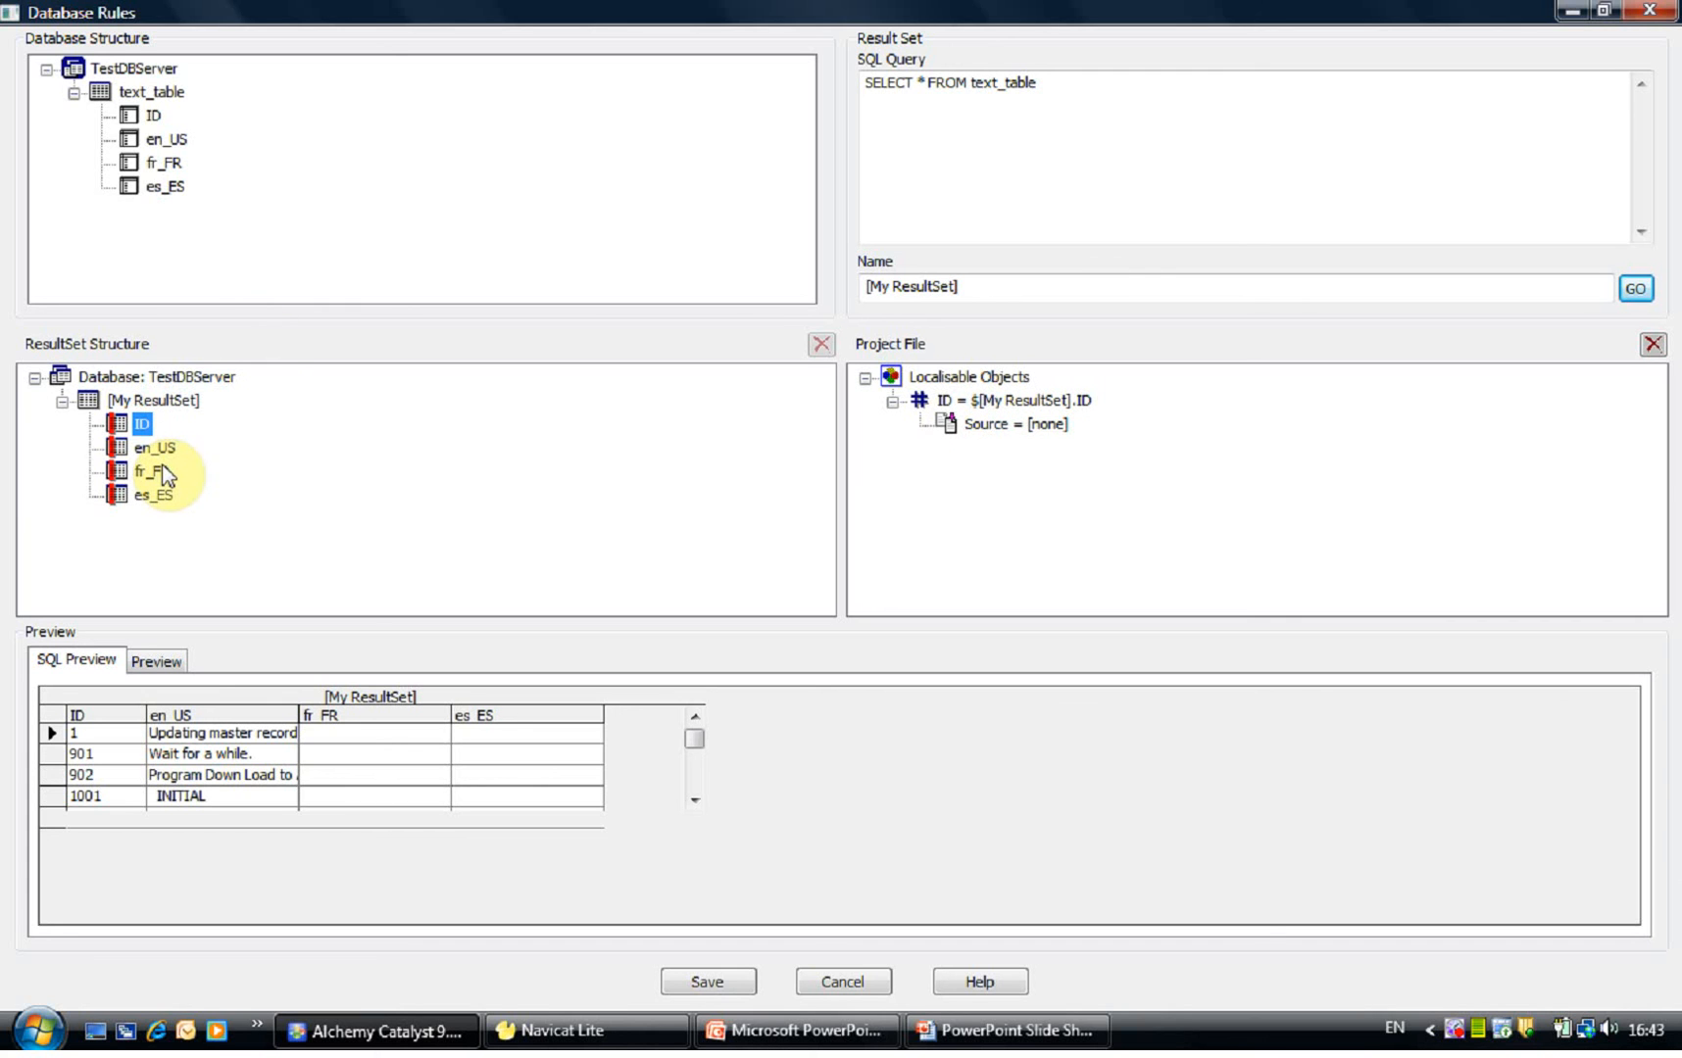
- Map the en_US column as the source text and the fr_FR column as its new translation
drag(157, 448, 984, 433)
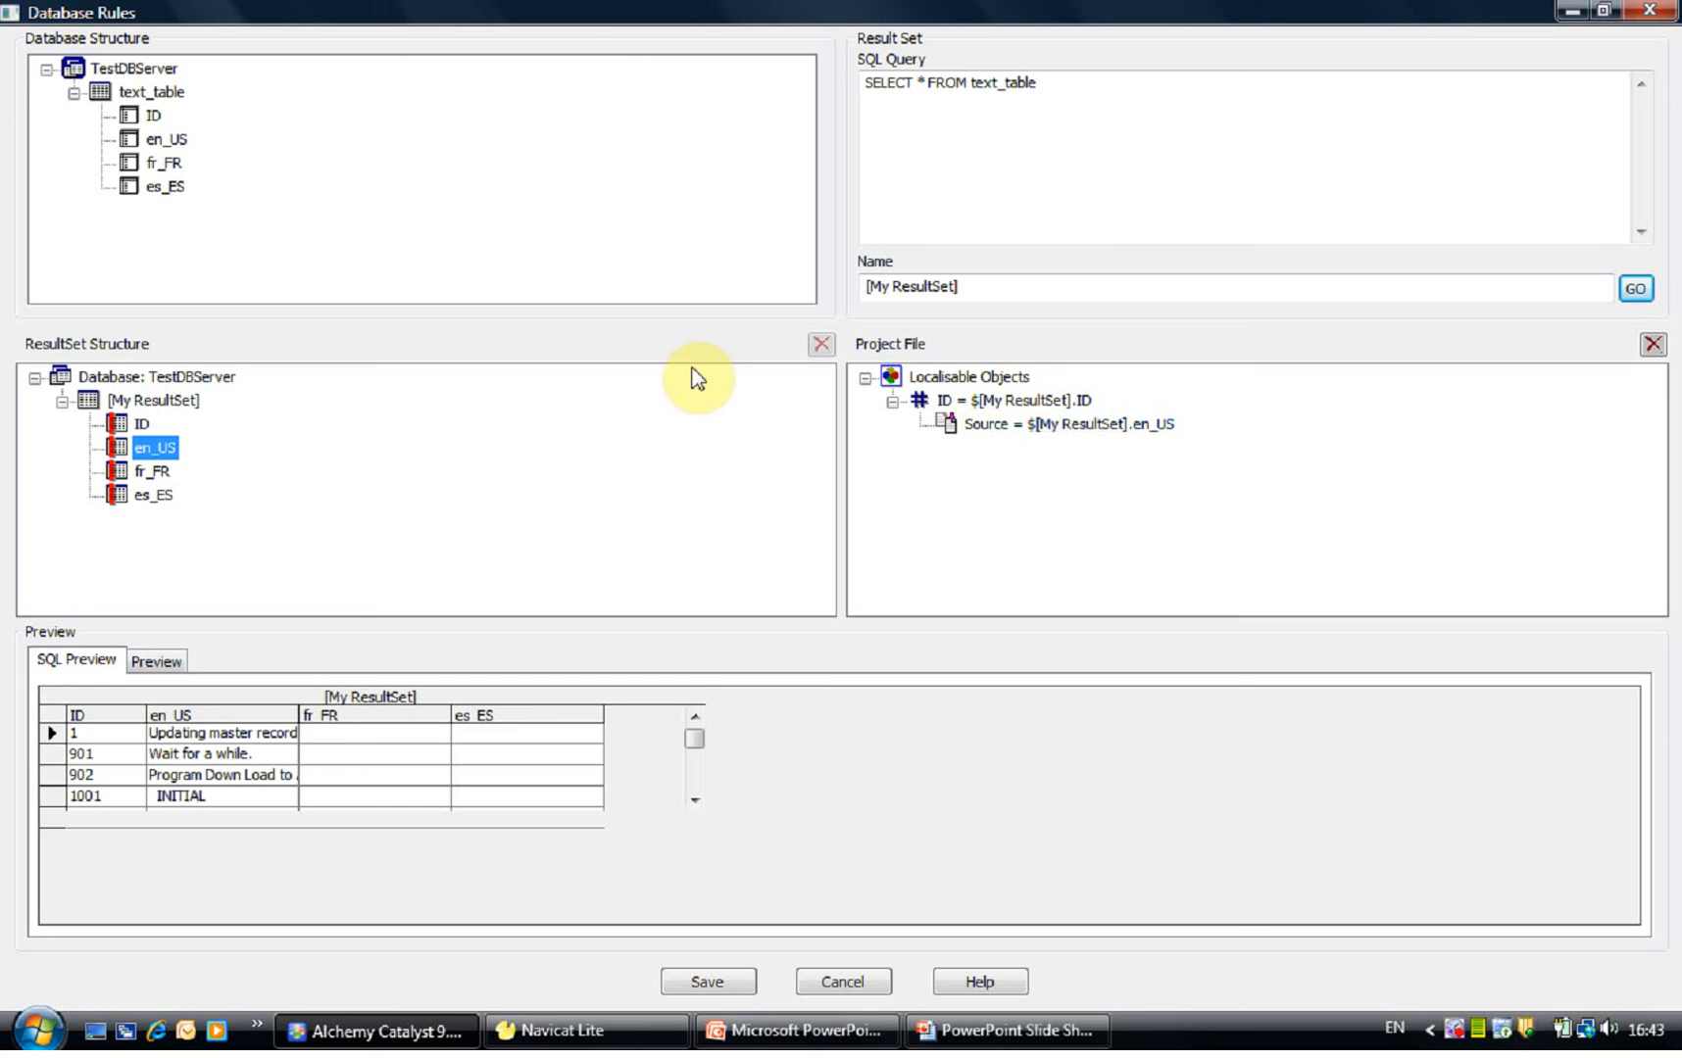
drag(147, 478, 1086, 439)
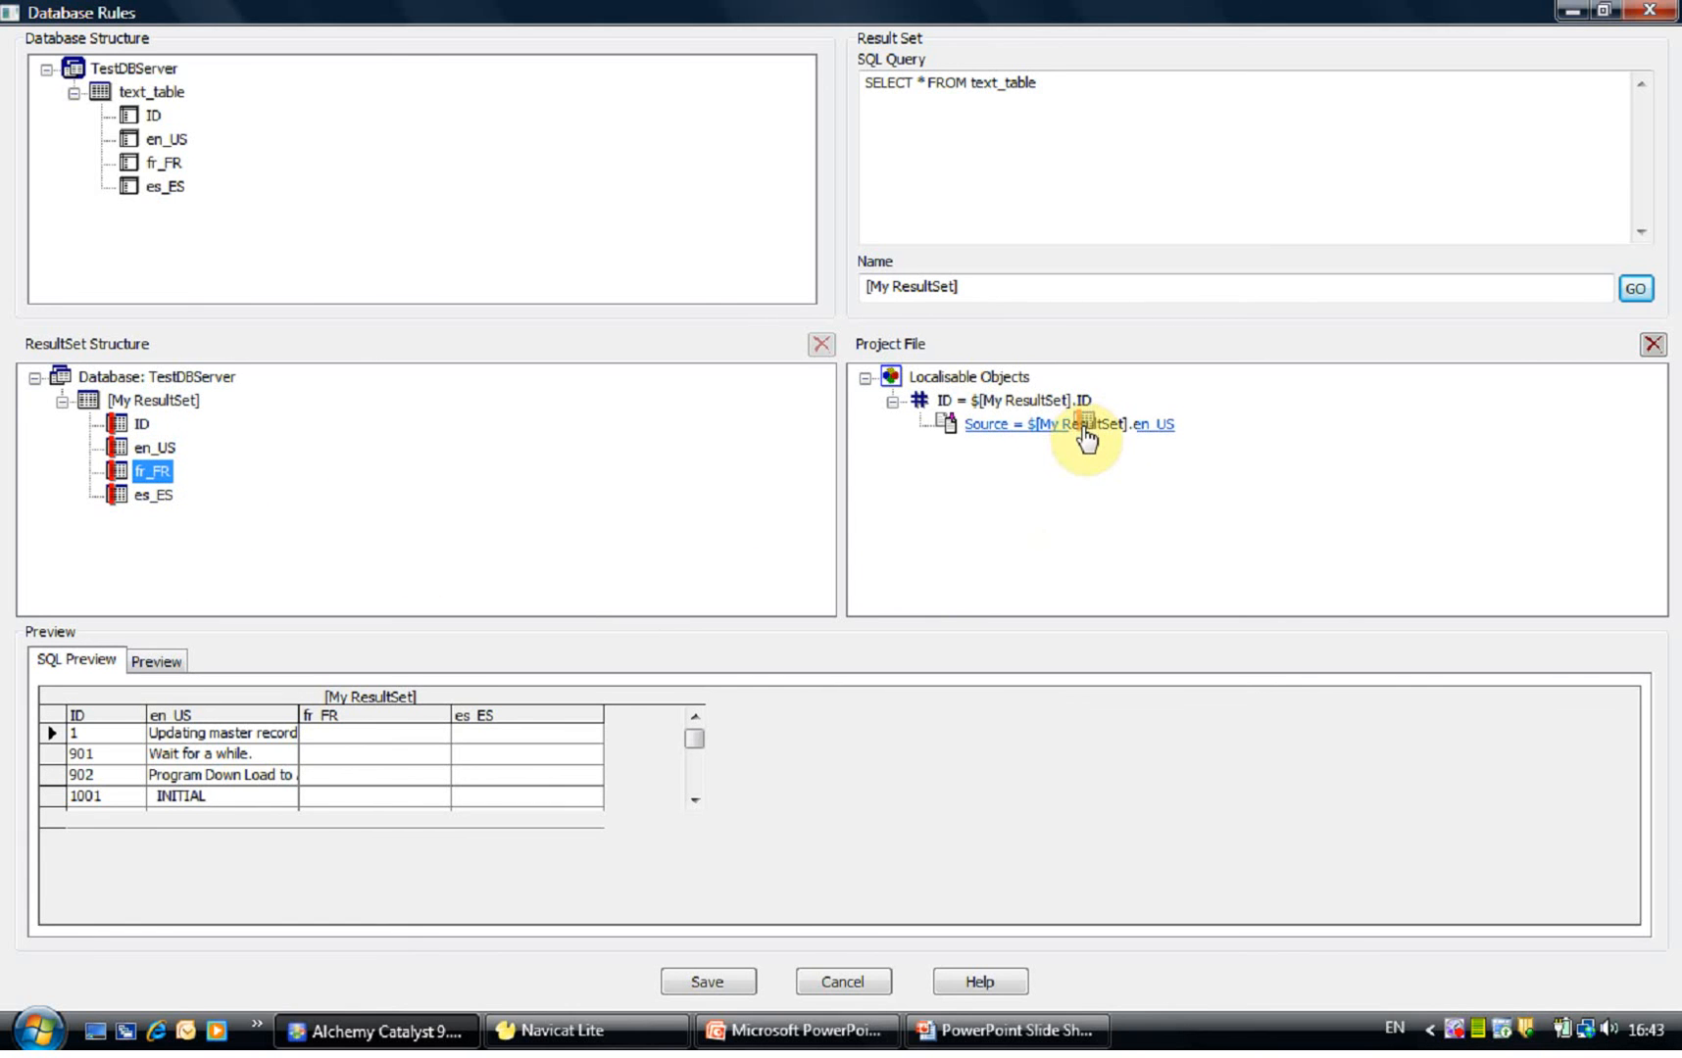
drag(1086, 439, 1085, 436)
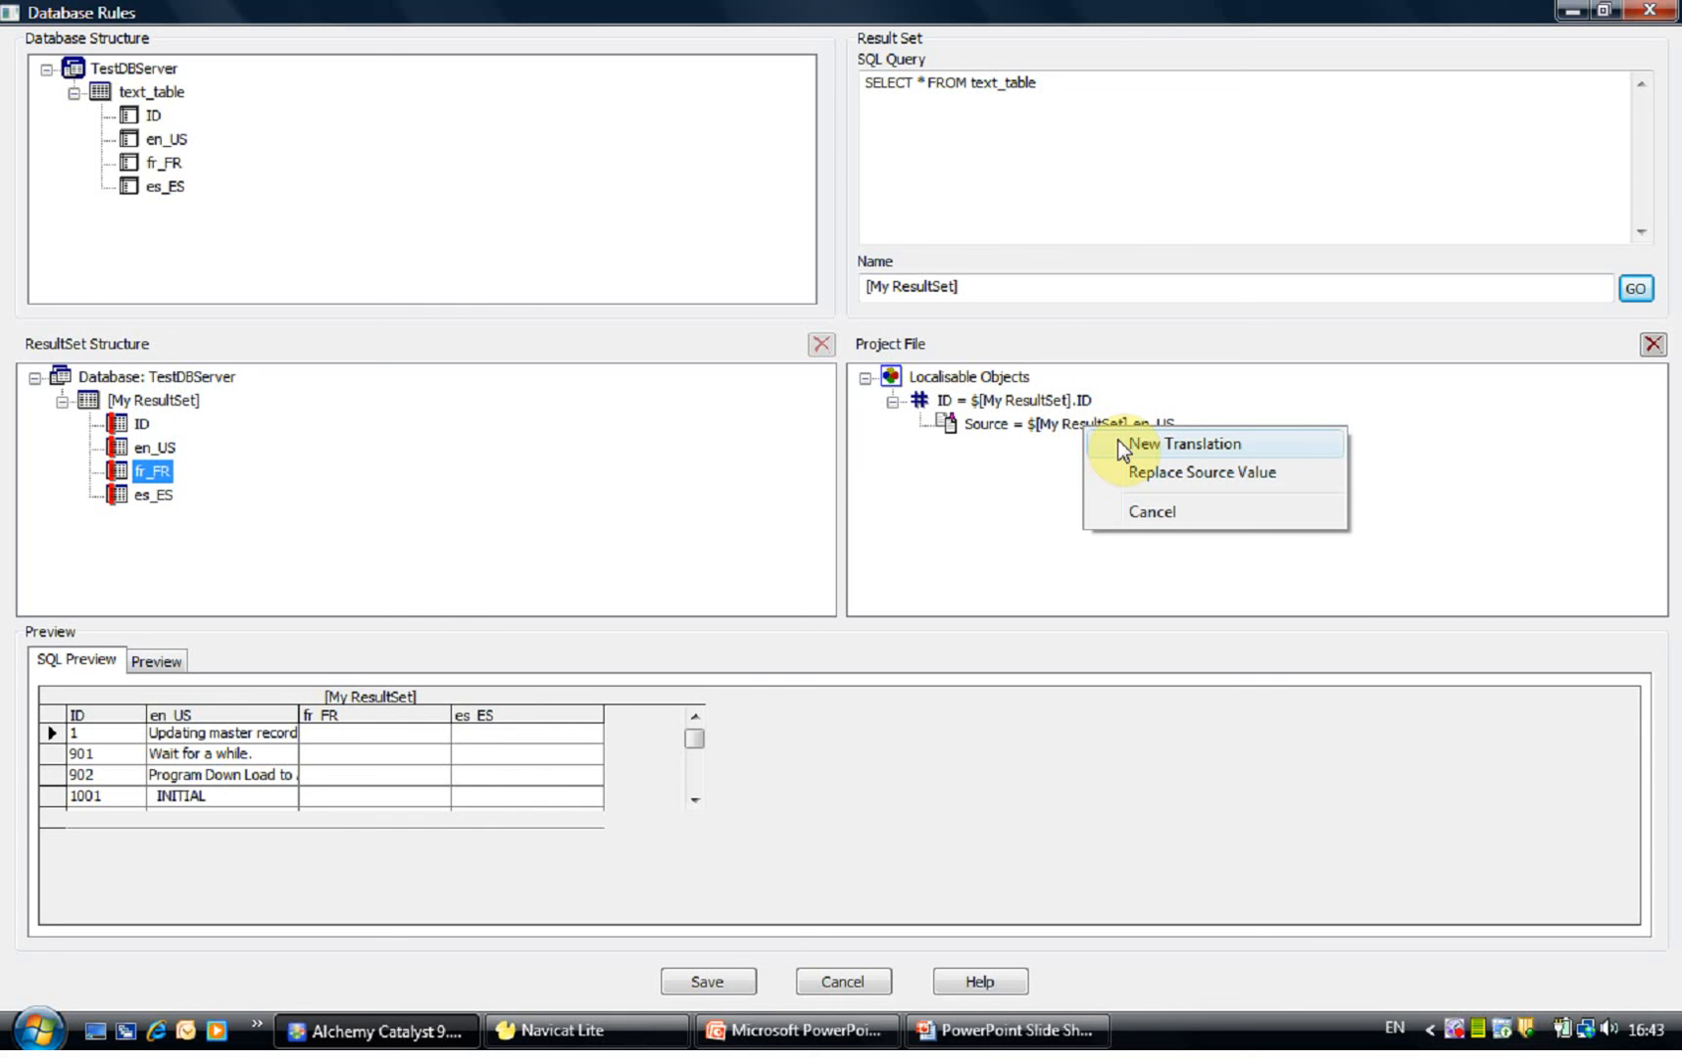
click(1118, 441)
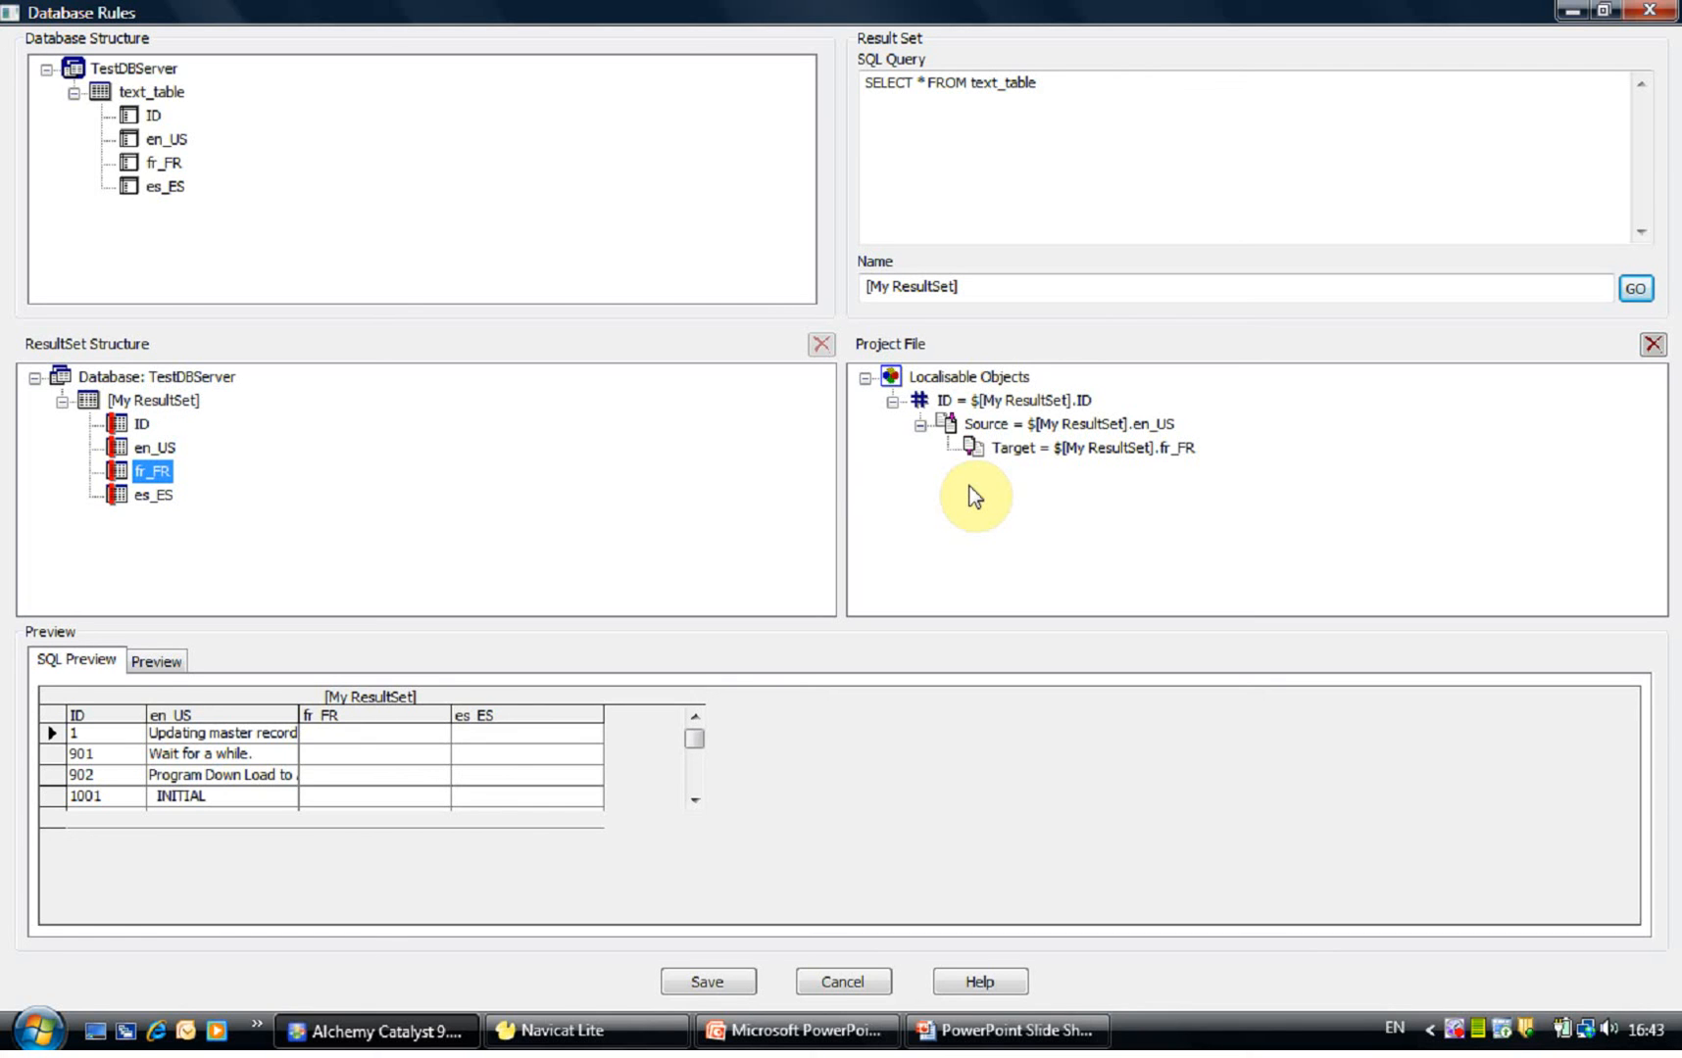
- Save the database rules as a DDF file named mysql_demo in the _Alchemy folder
click(696, 980)
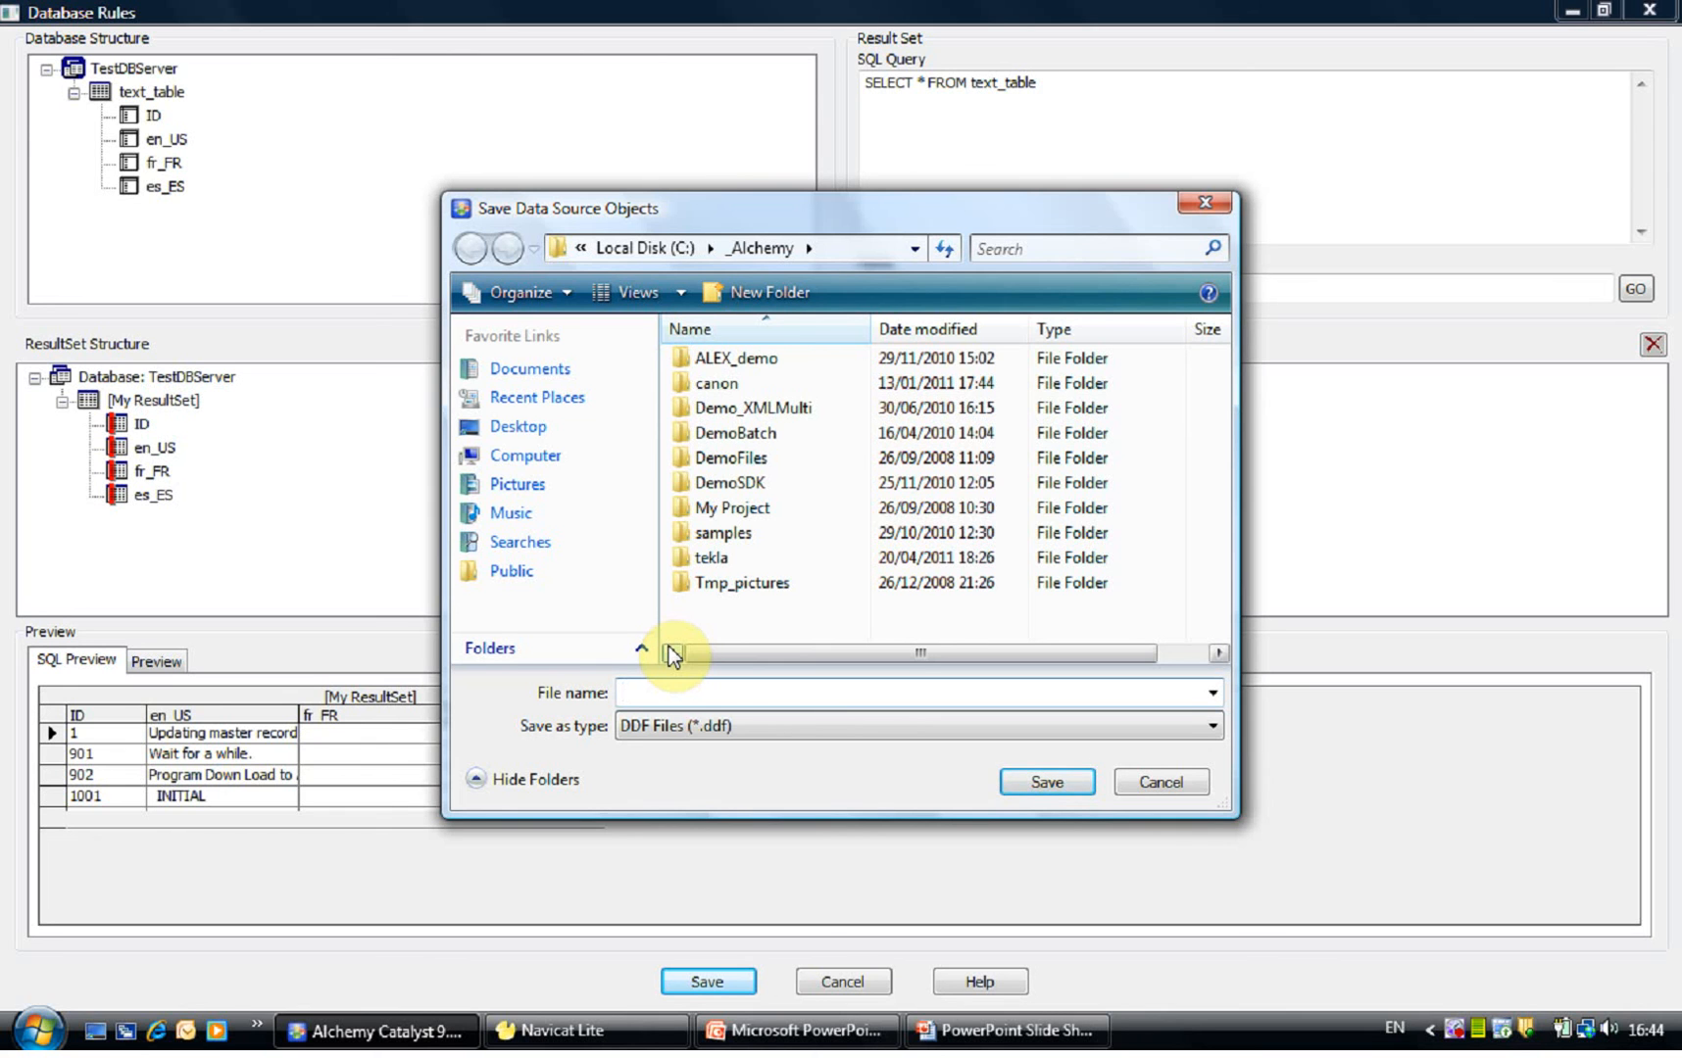
text(myslq)
key(BackSpace)
key(BackSpace)
text(ql_demo)
key(Return)
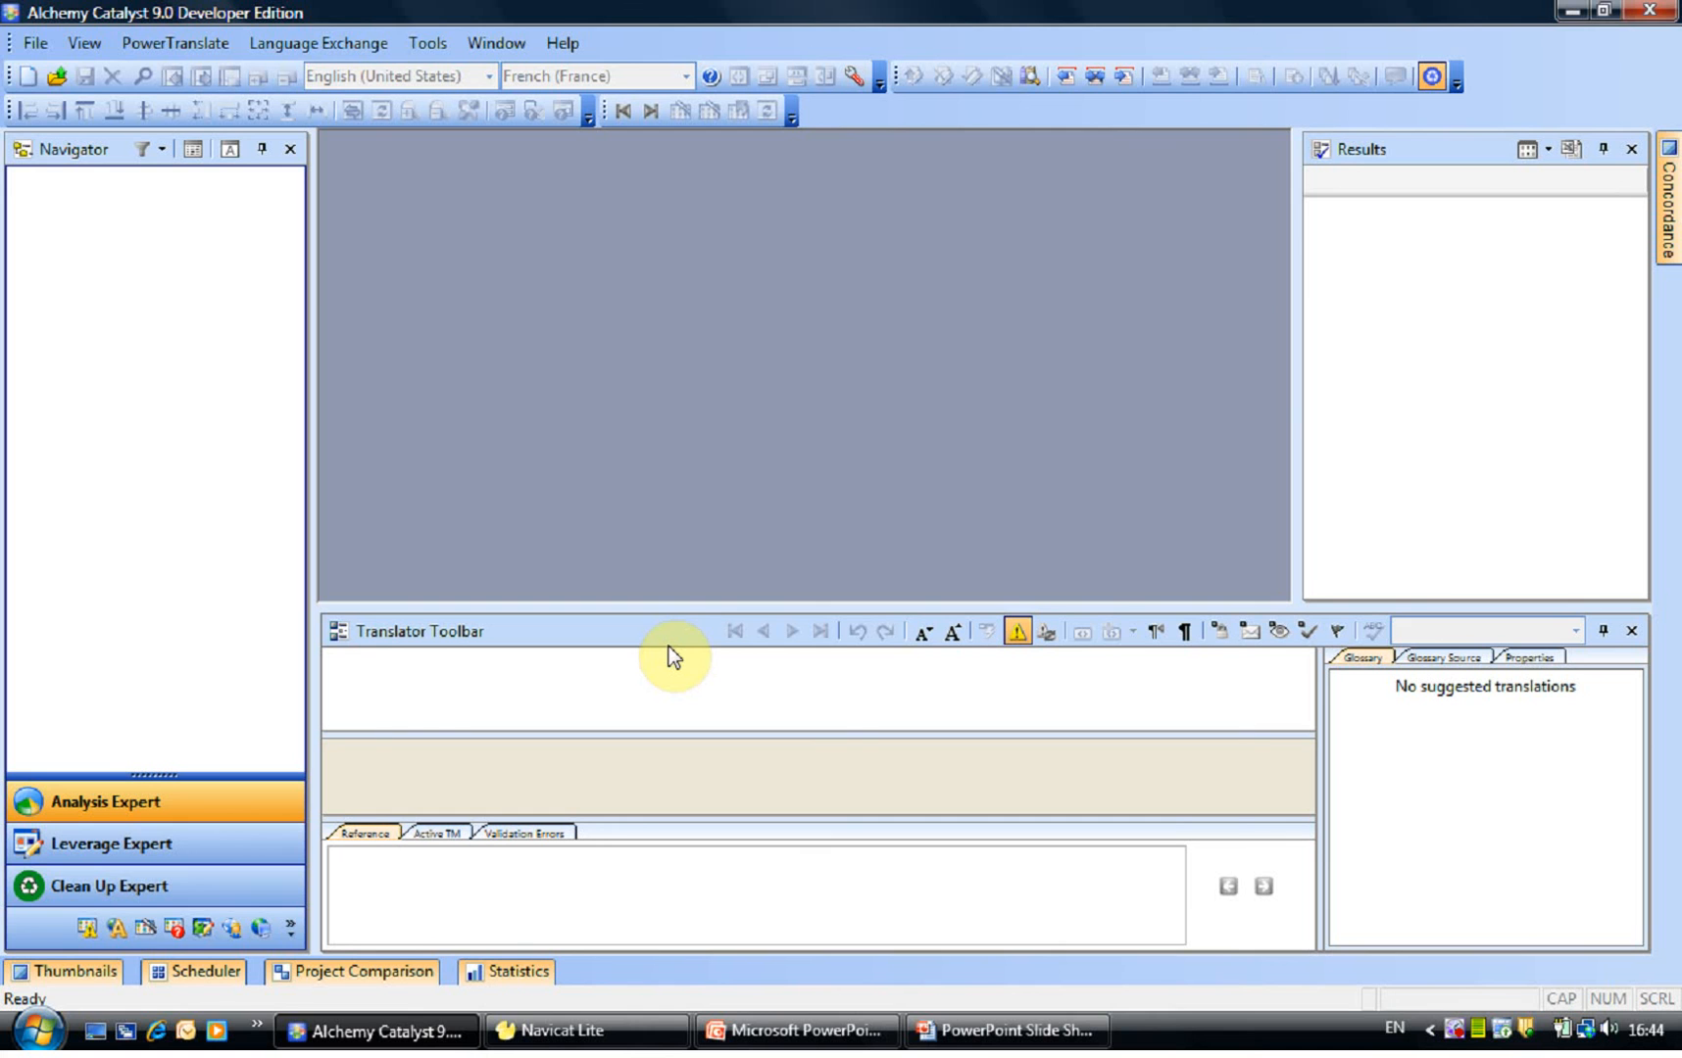
- Create a new project and insert mysql_demo.ddf from the _Alchemy folder into it
click(28, 77)
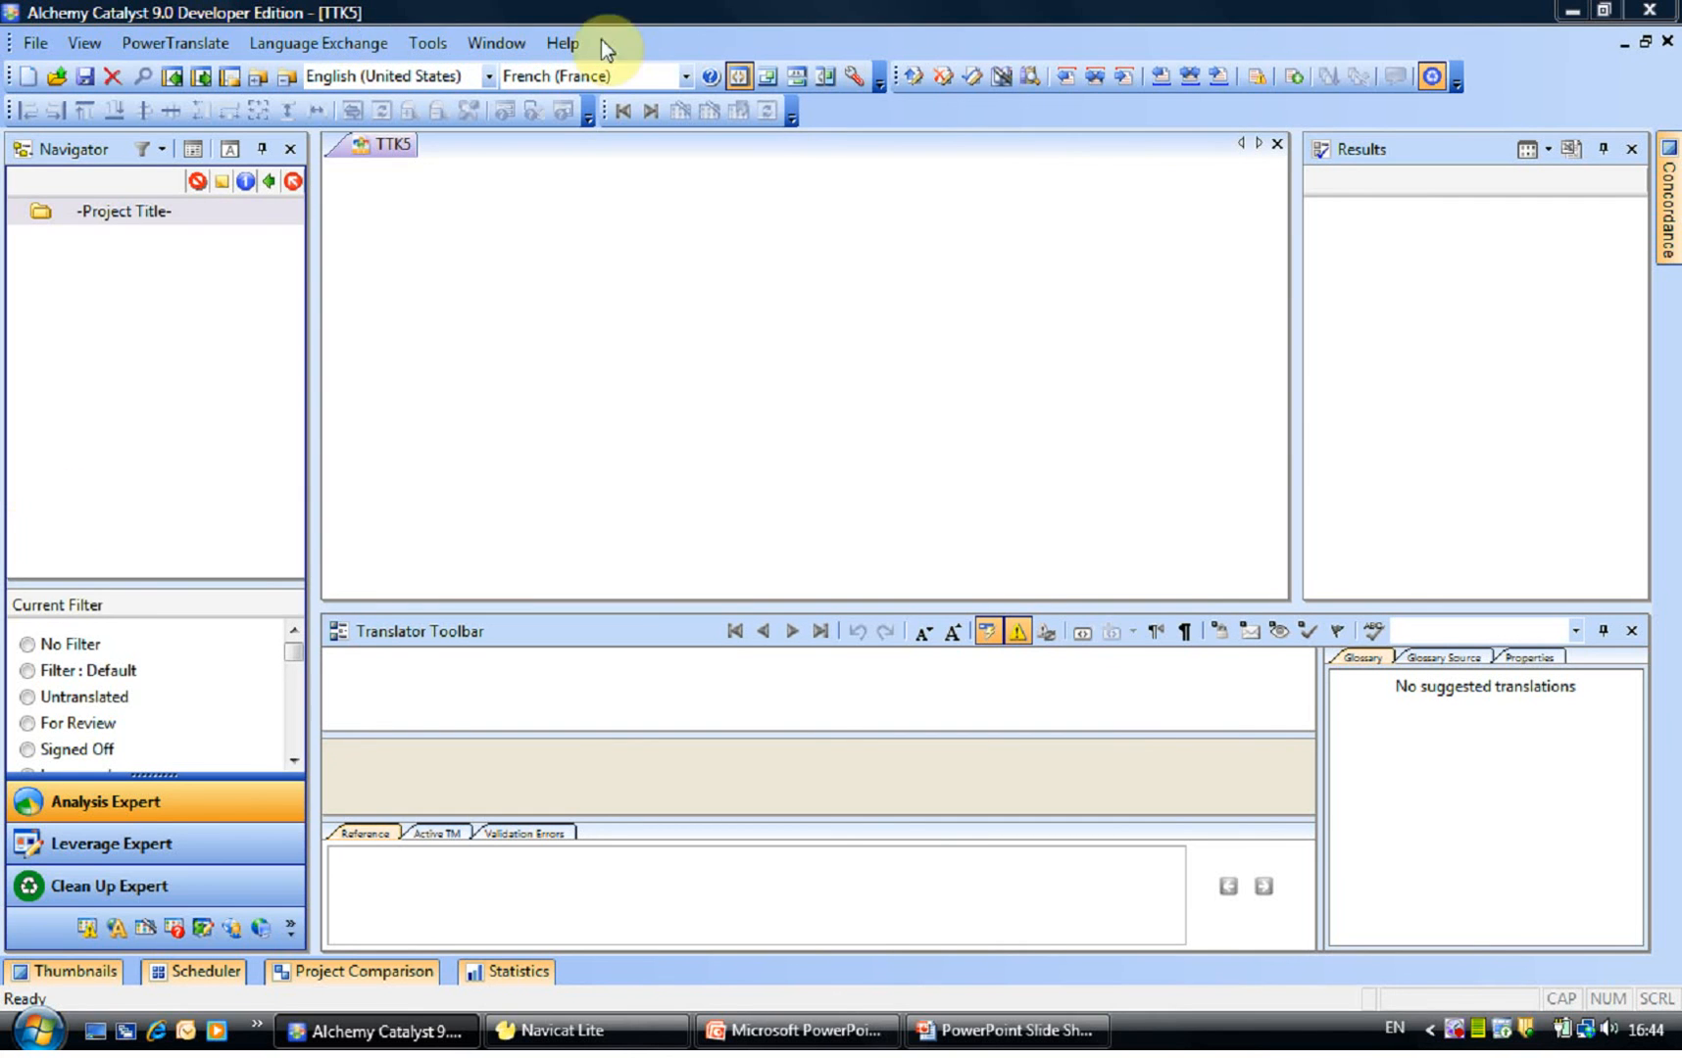
right_click(158, 205)
click(185, 226)
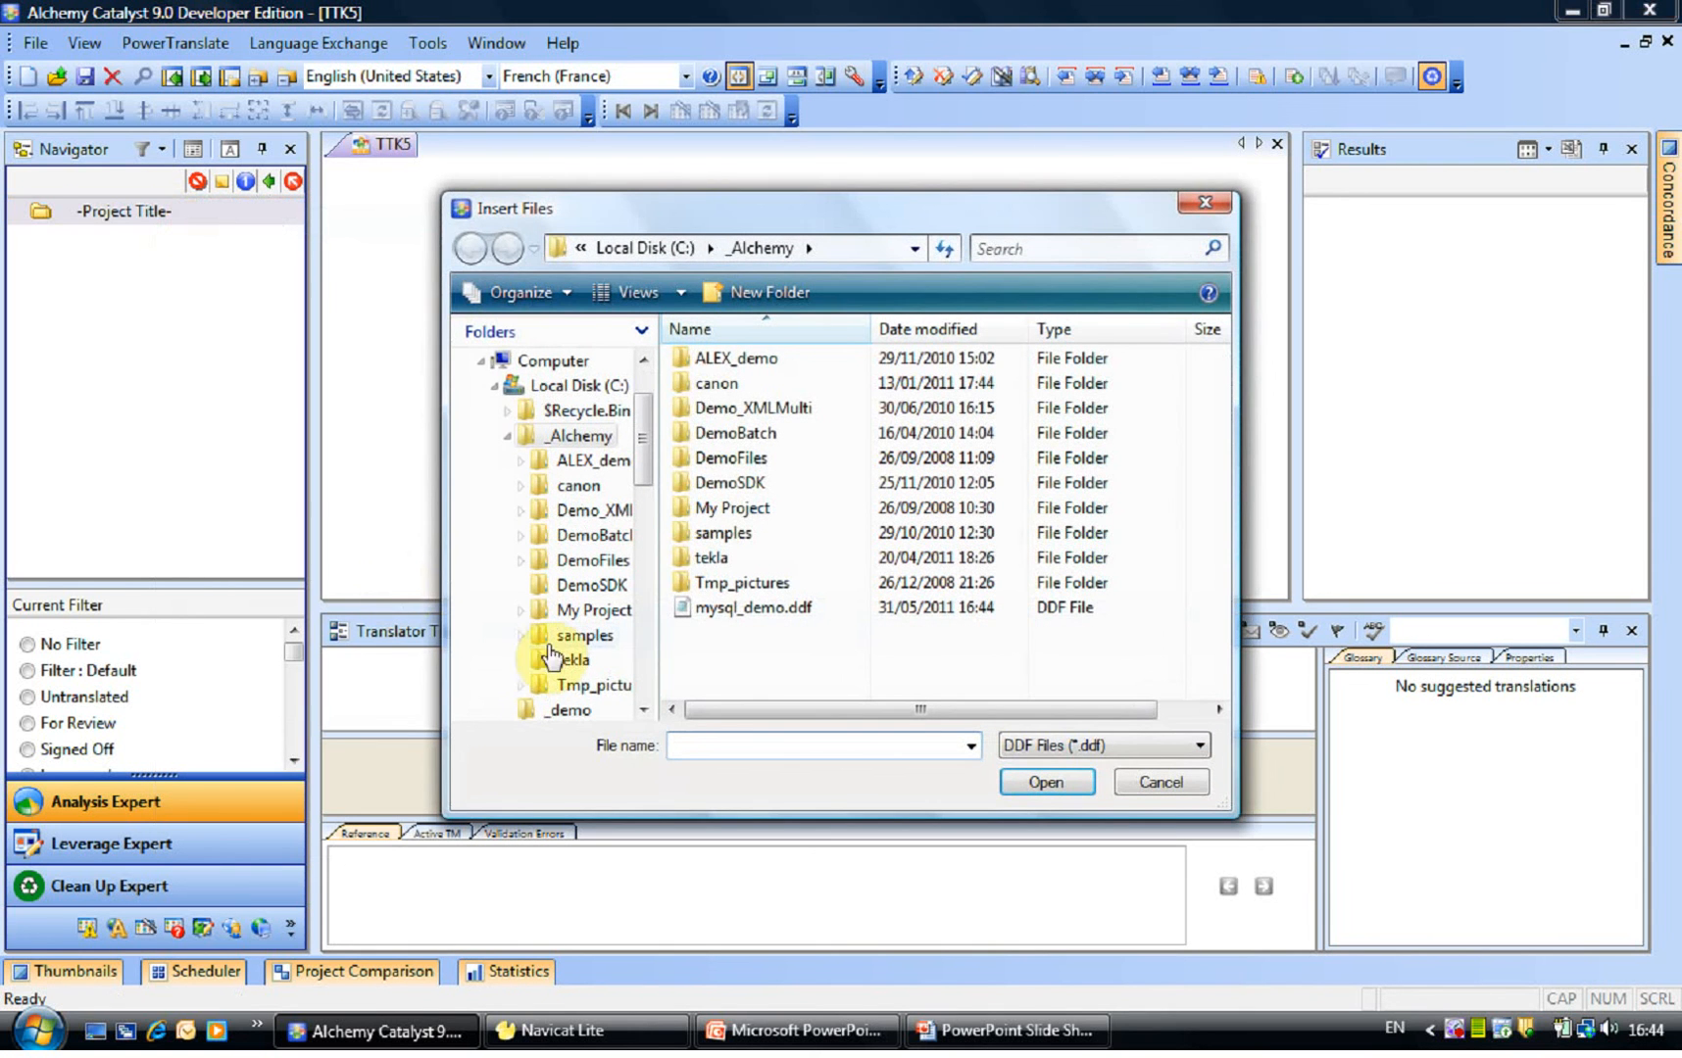
click(725, 607)
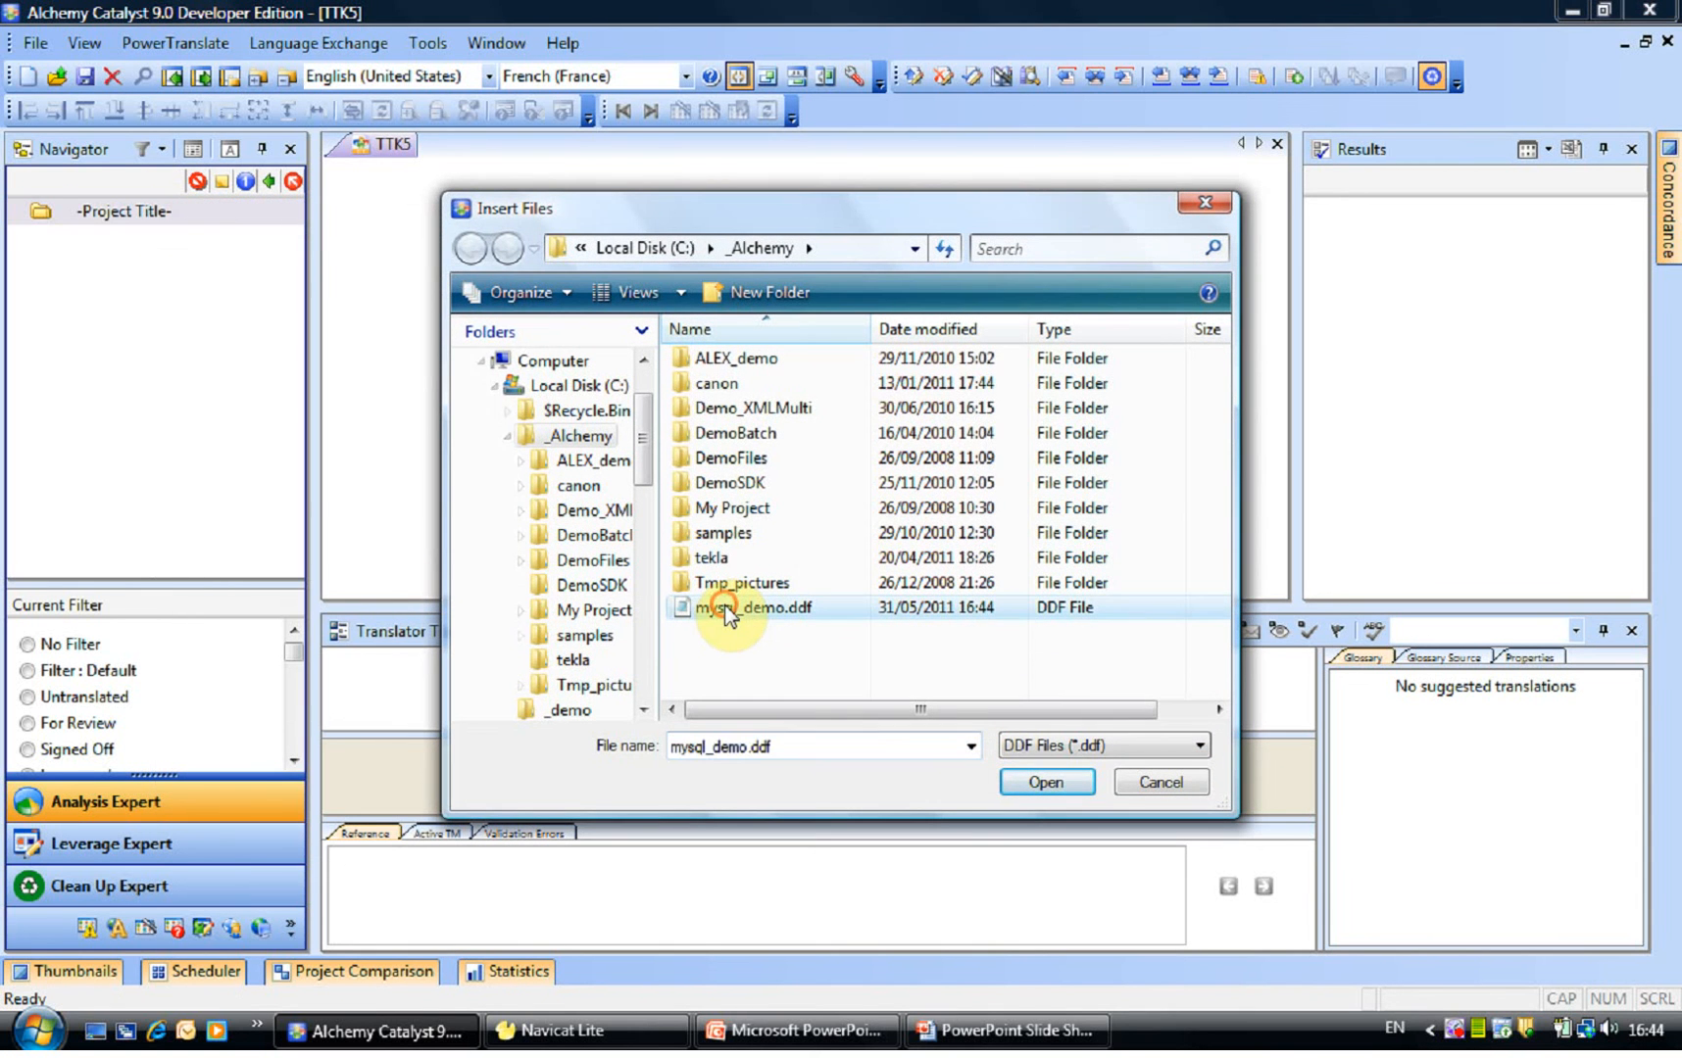
click(1013, 784)
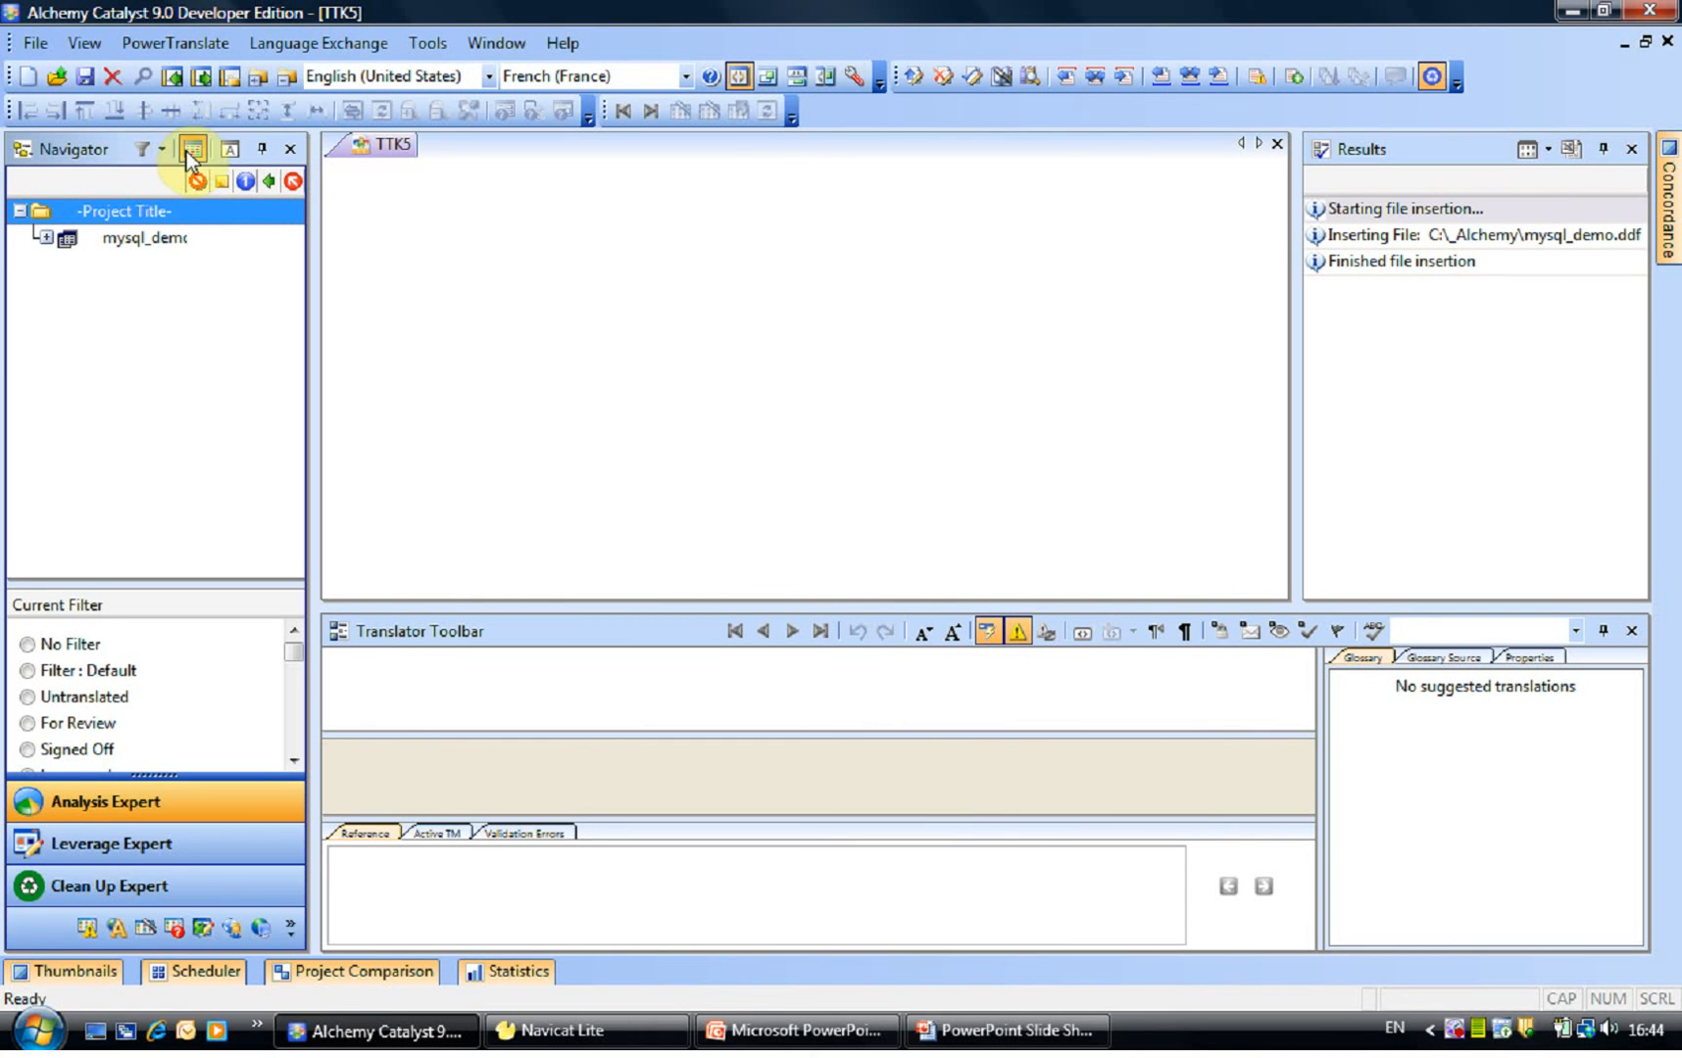
- Open [My ResultSet] under mysql_demo.ddf and pseudo-translate it using the predefined French conversion characters
click(45, 237)
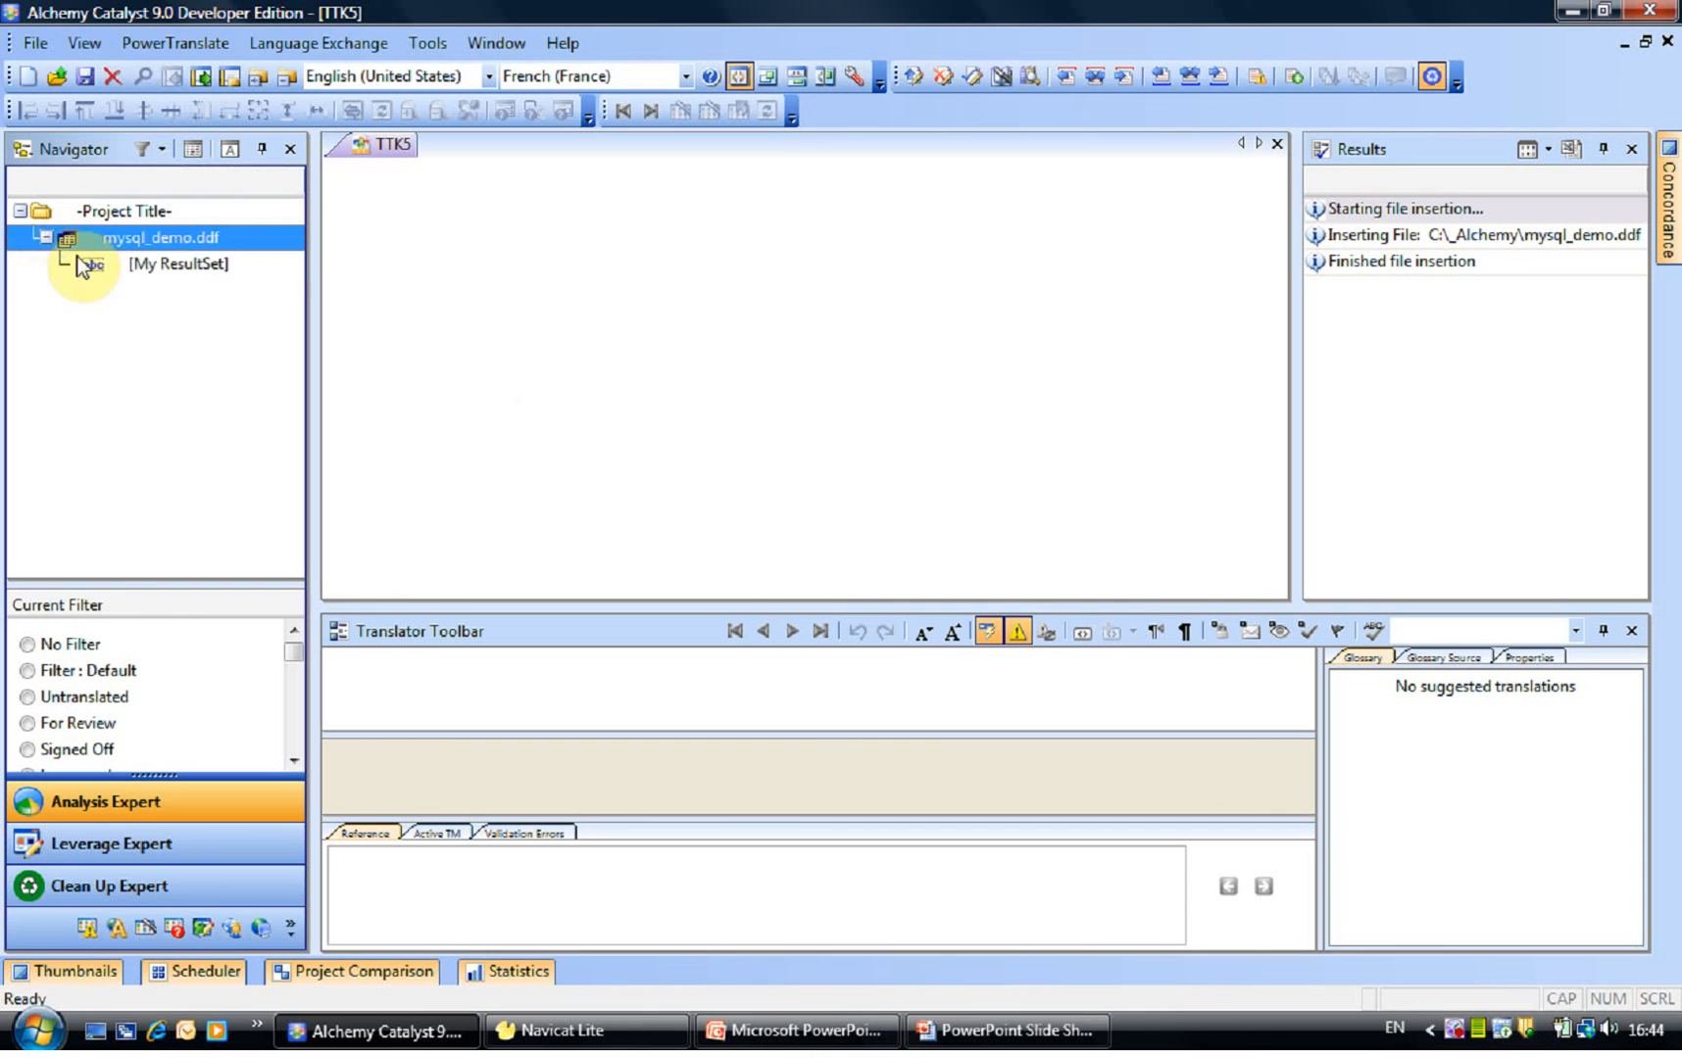
click(93, 267)
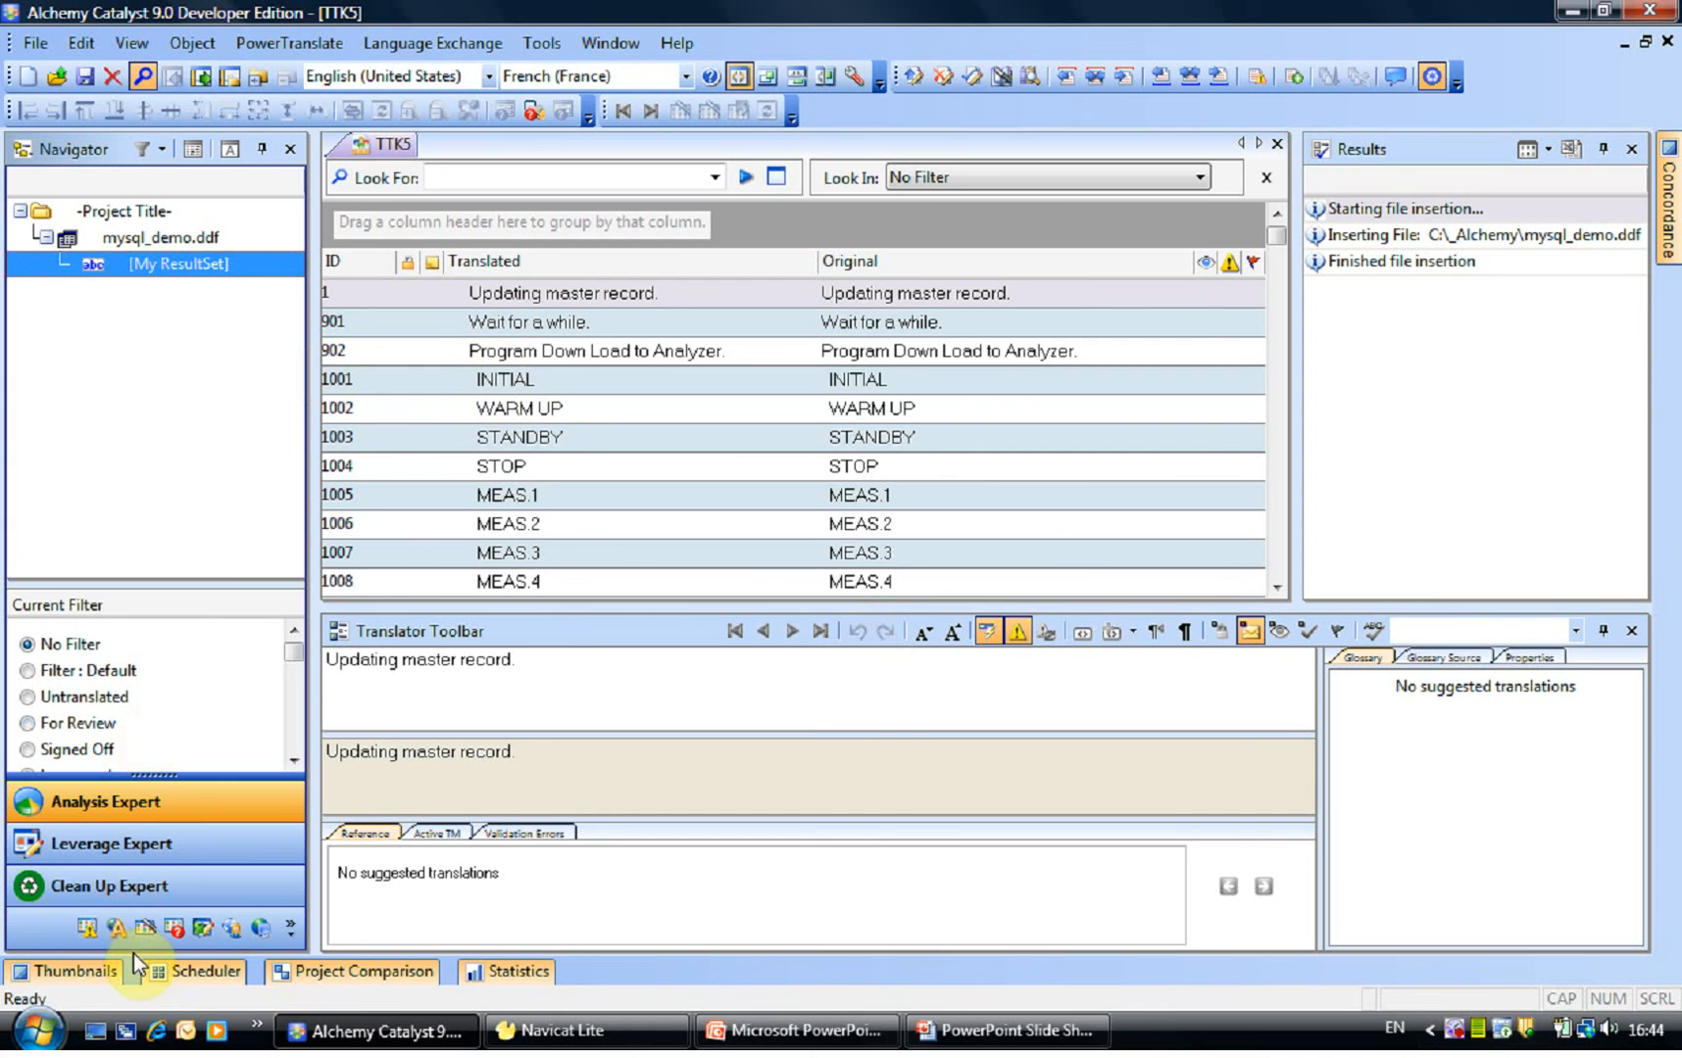
click(117, 927)
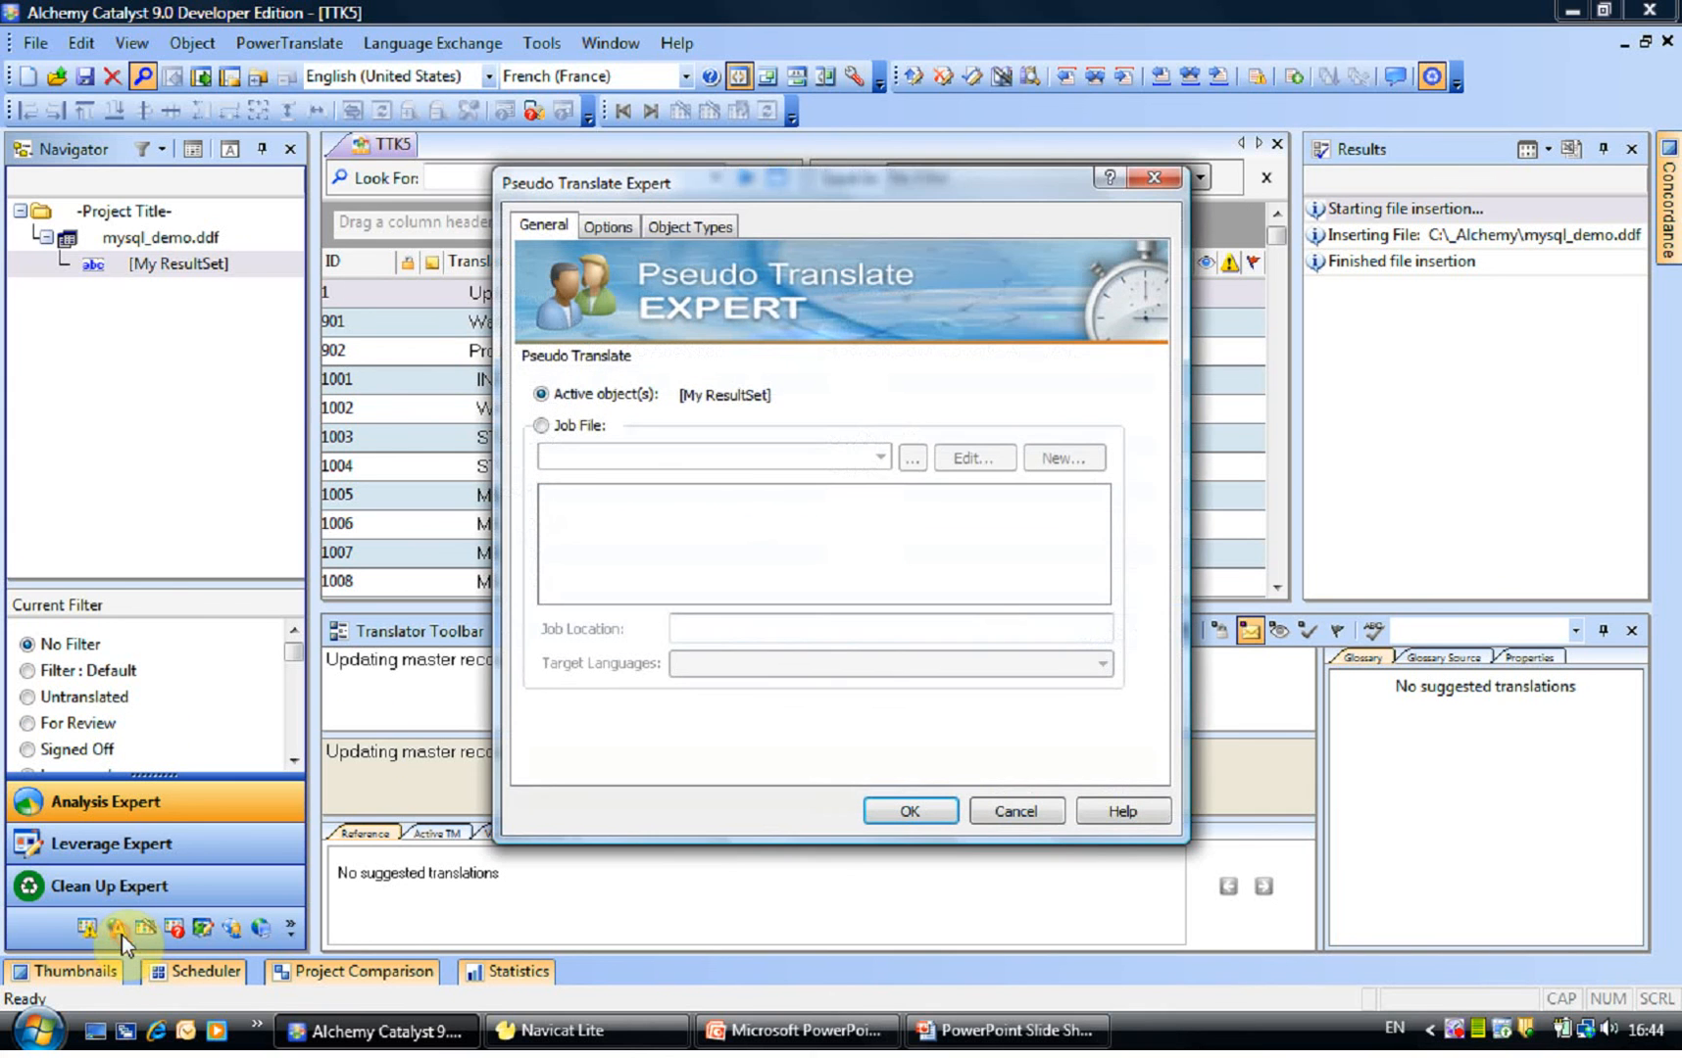
click(600, 229)
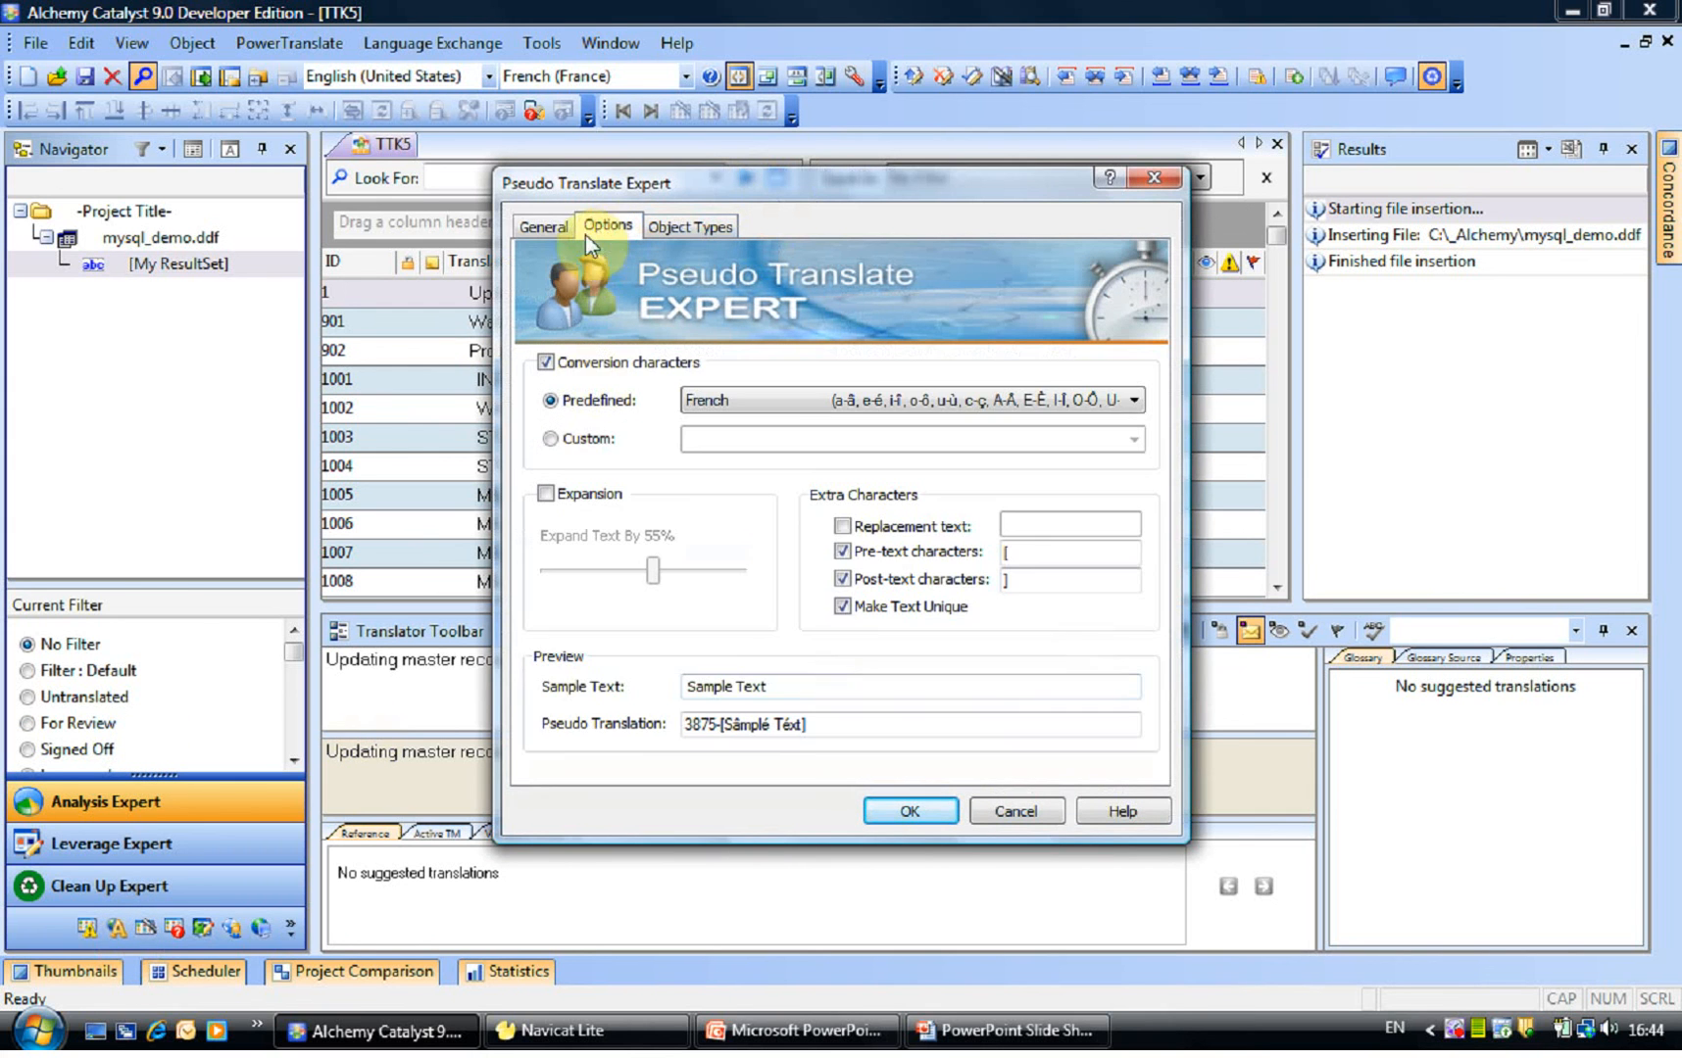
click(907, 813)
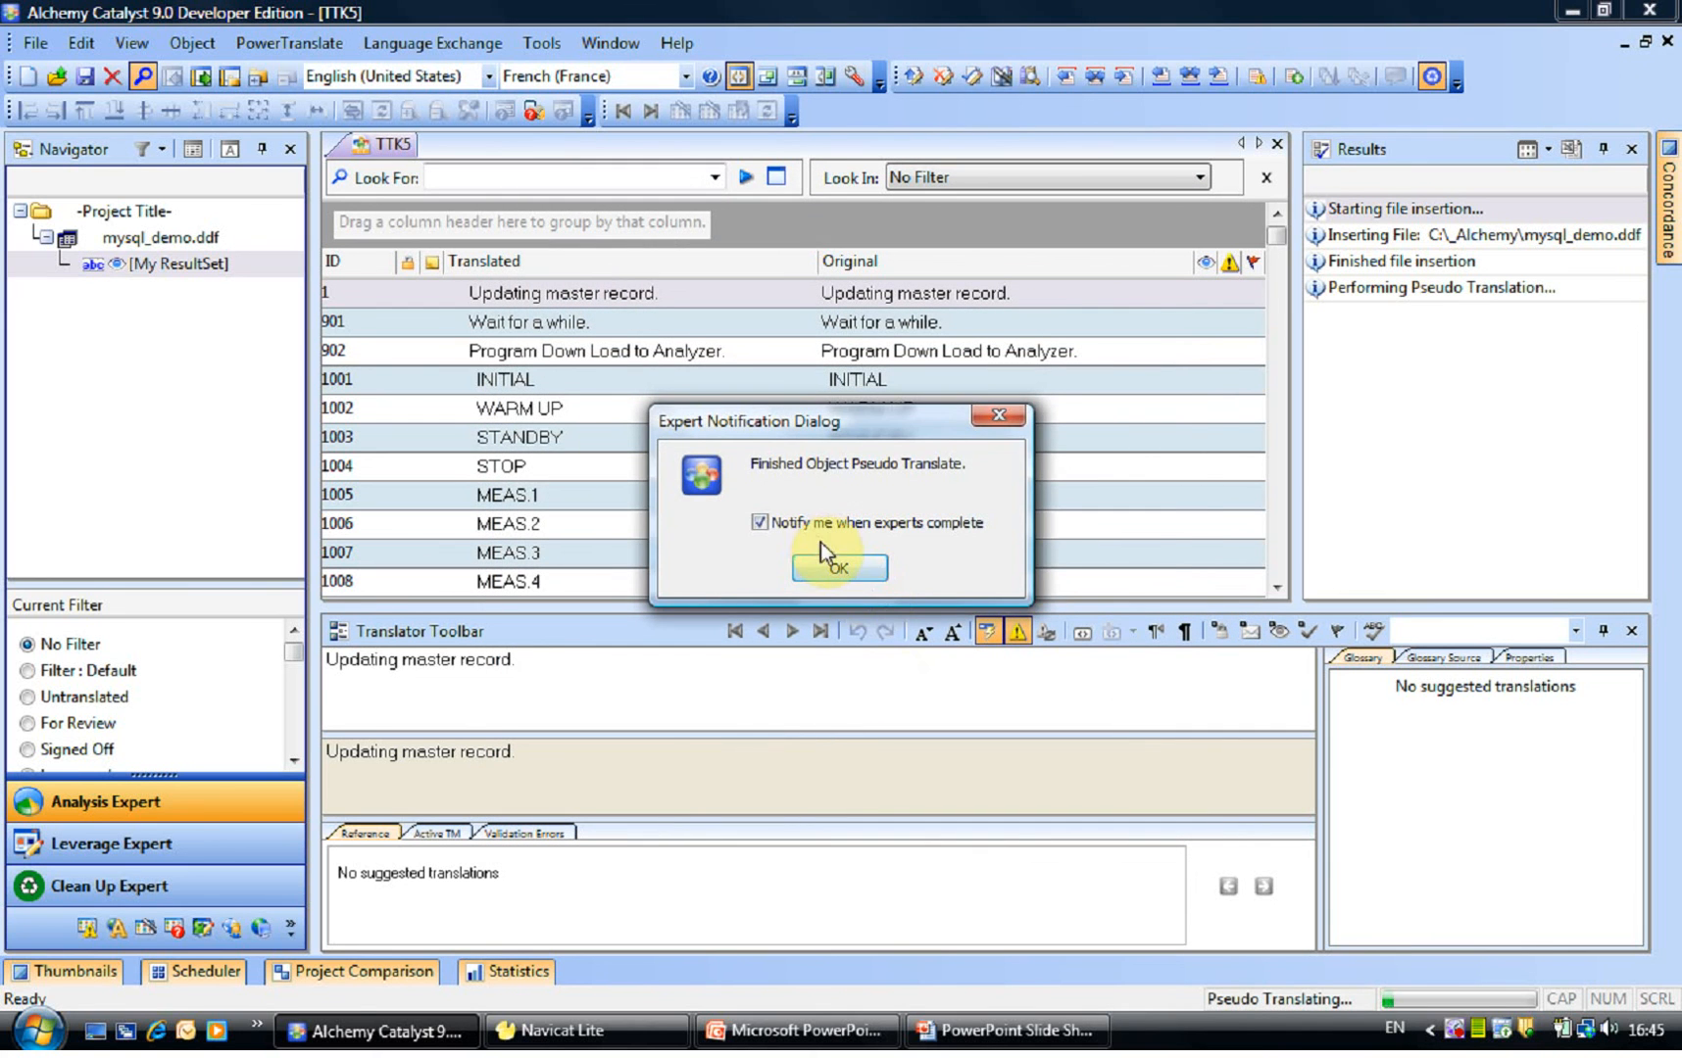
click(838, 567)
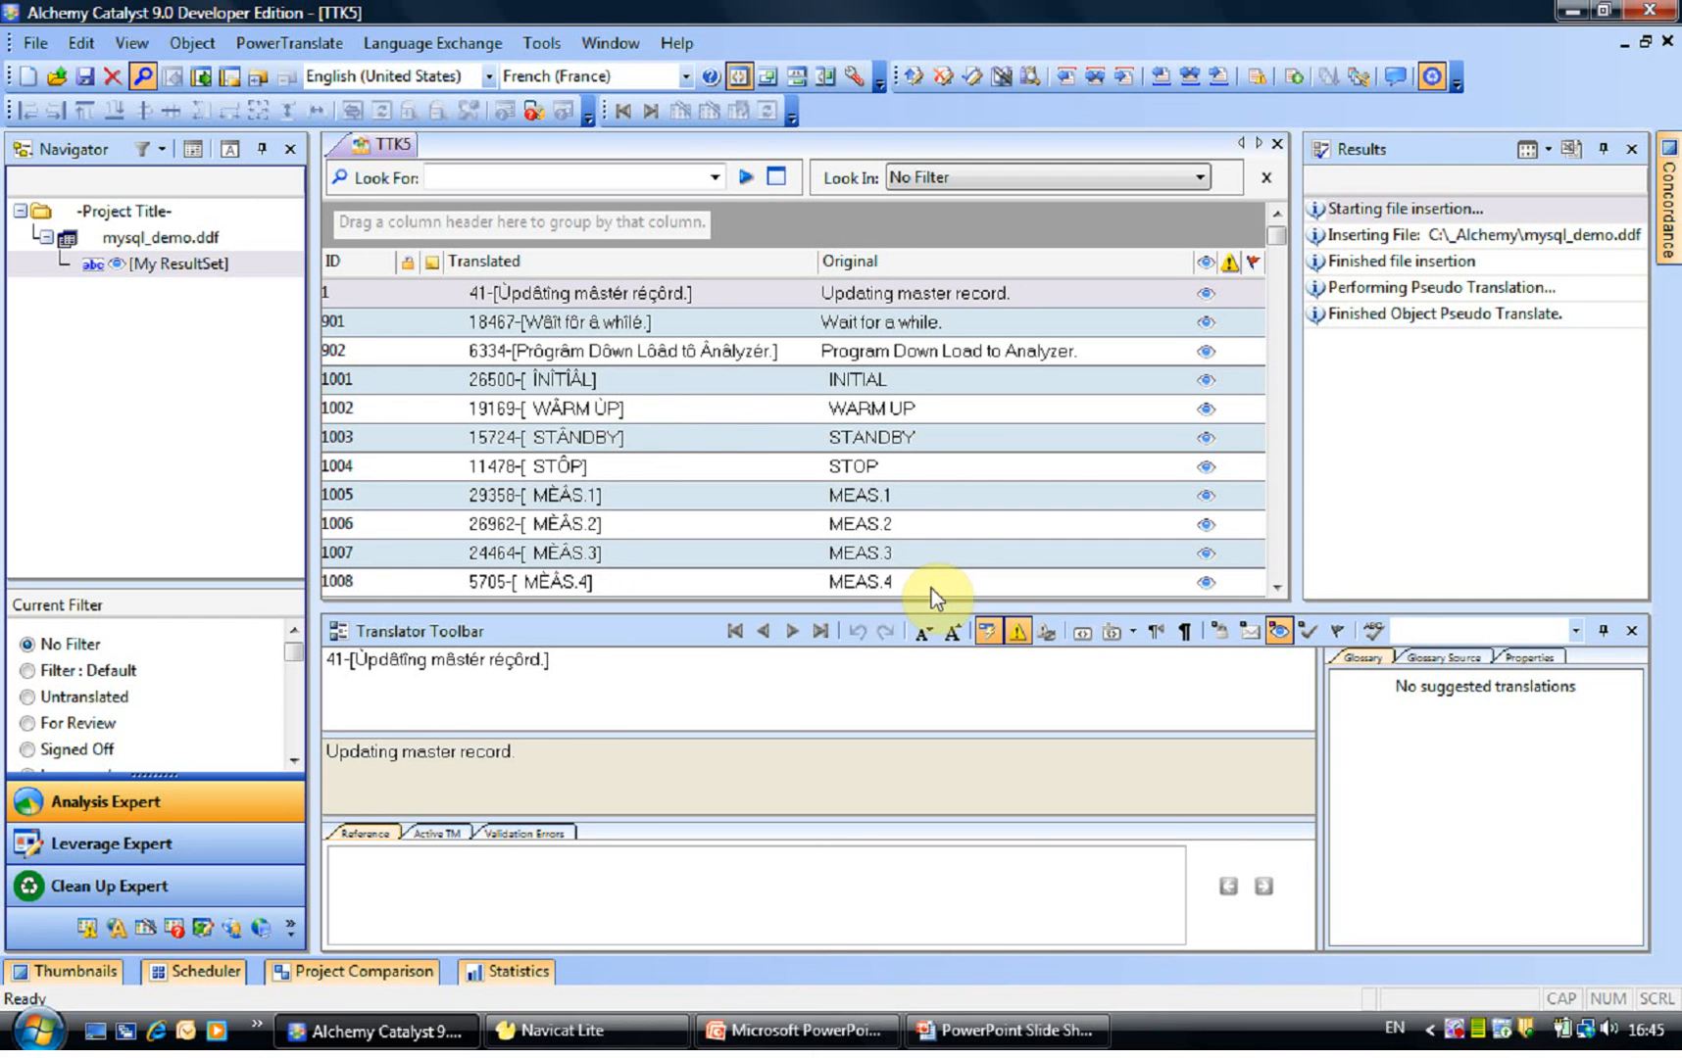
- Save the project as TTK5.ttk in the _Alchemy folder and extract mysql_demo.ddf to update the database with the current translations
click(84, 82)
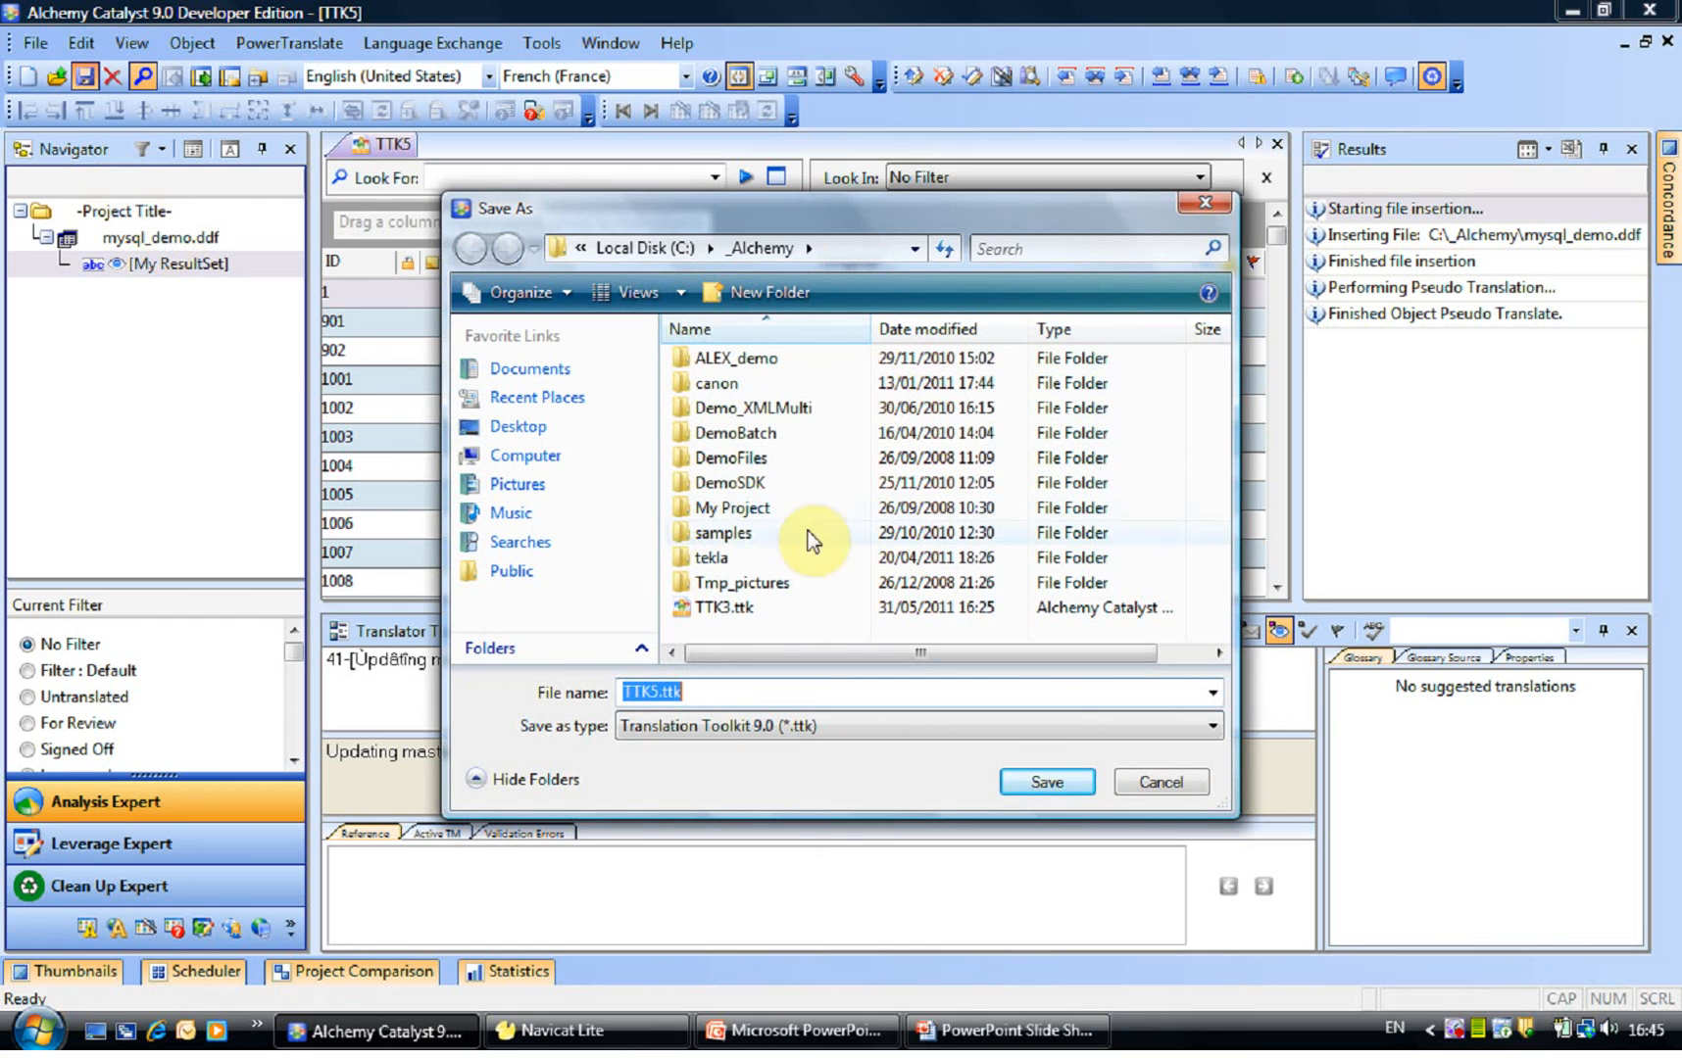
click(1062, 784)
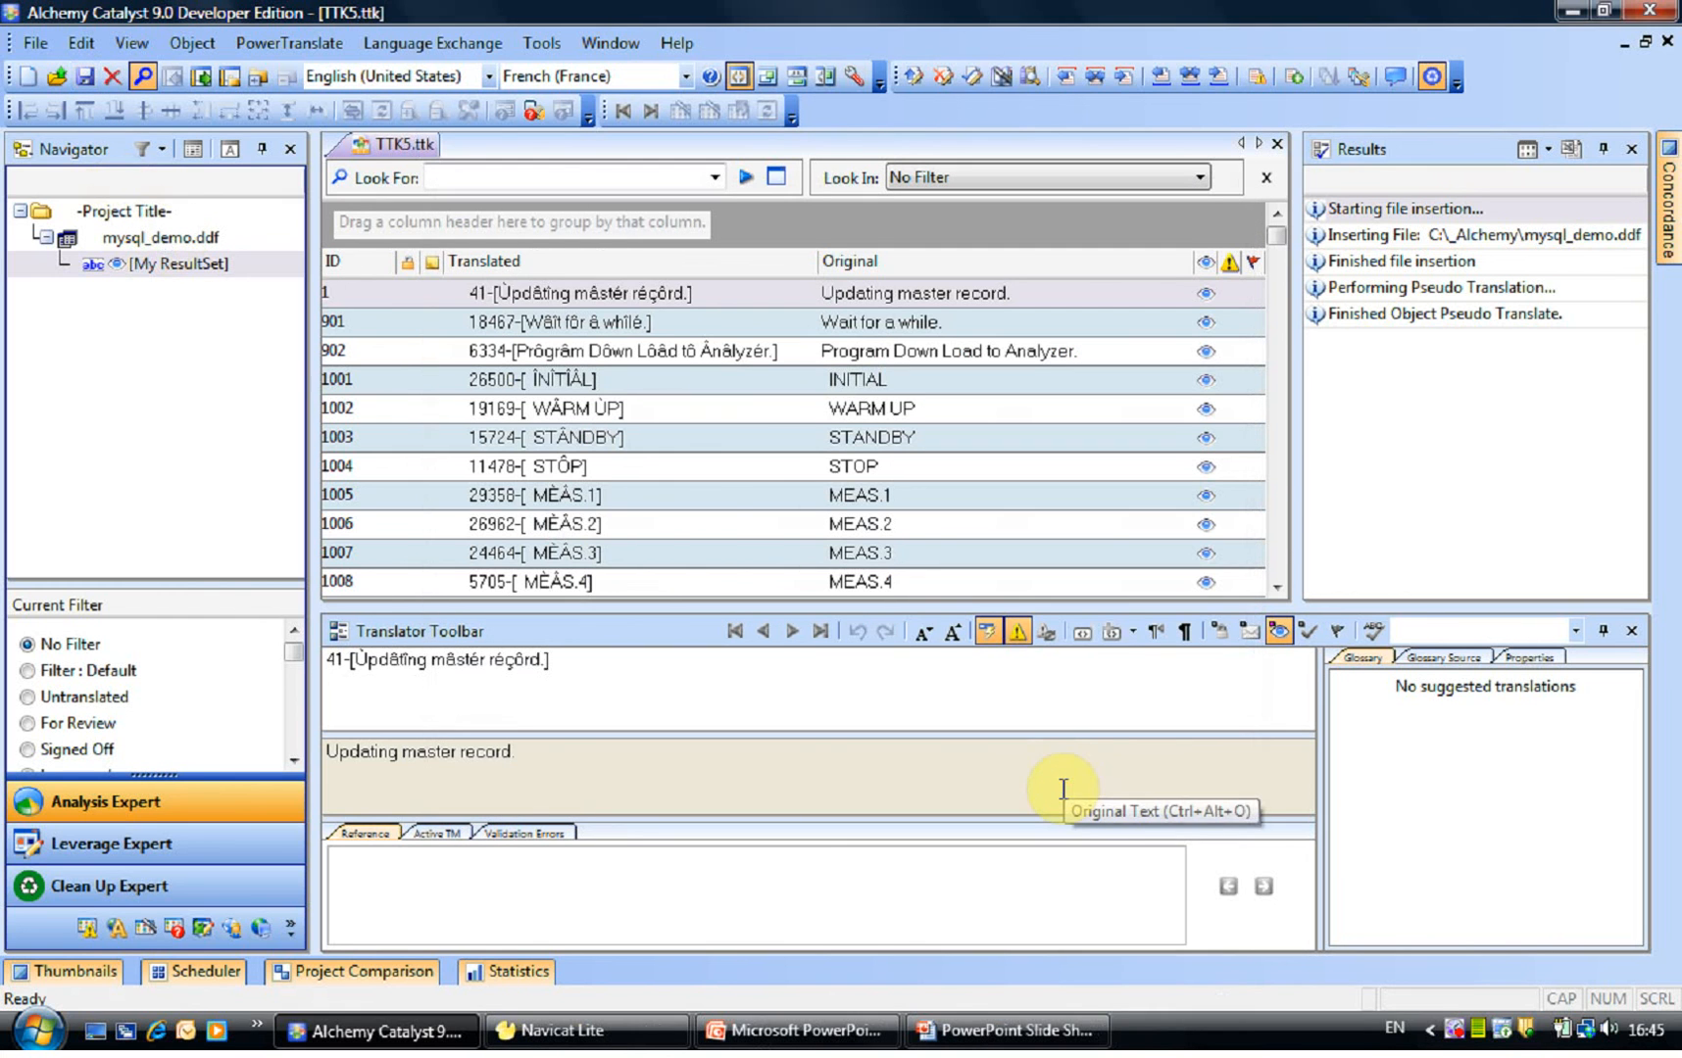
click(172, 240)
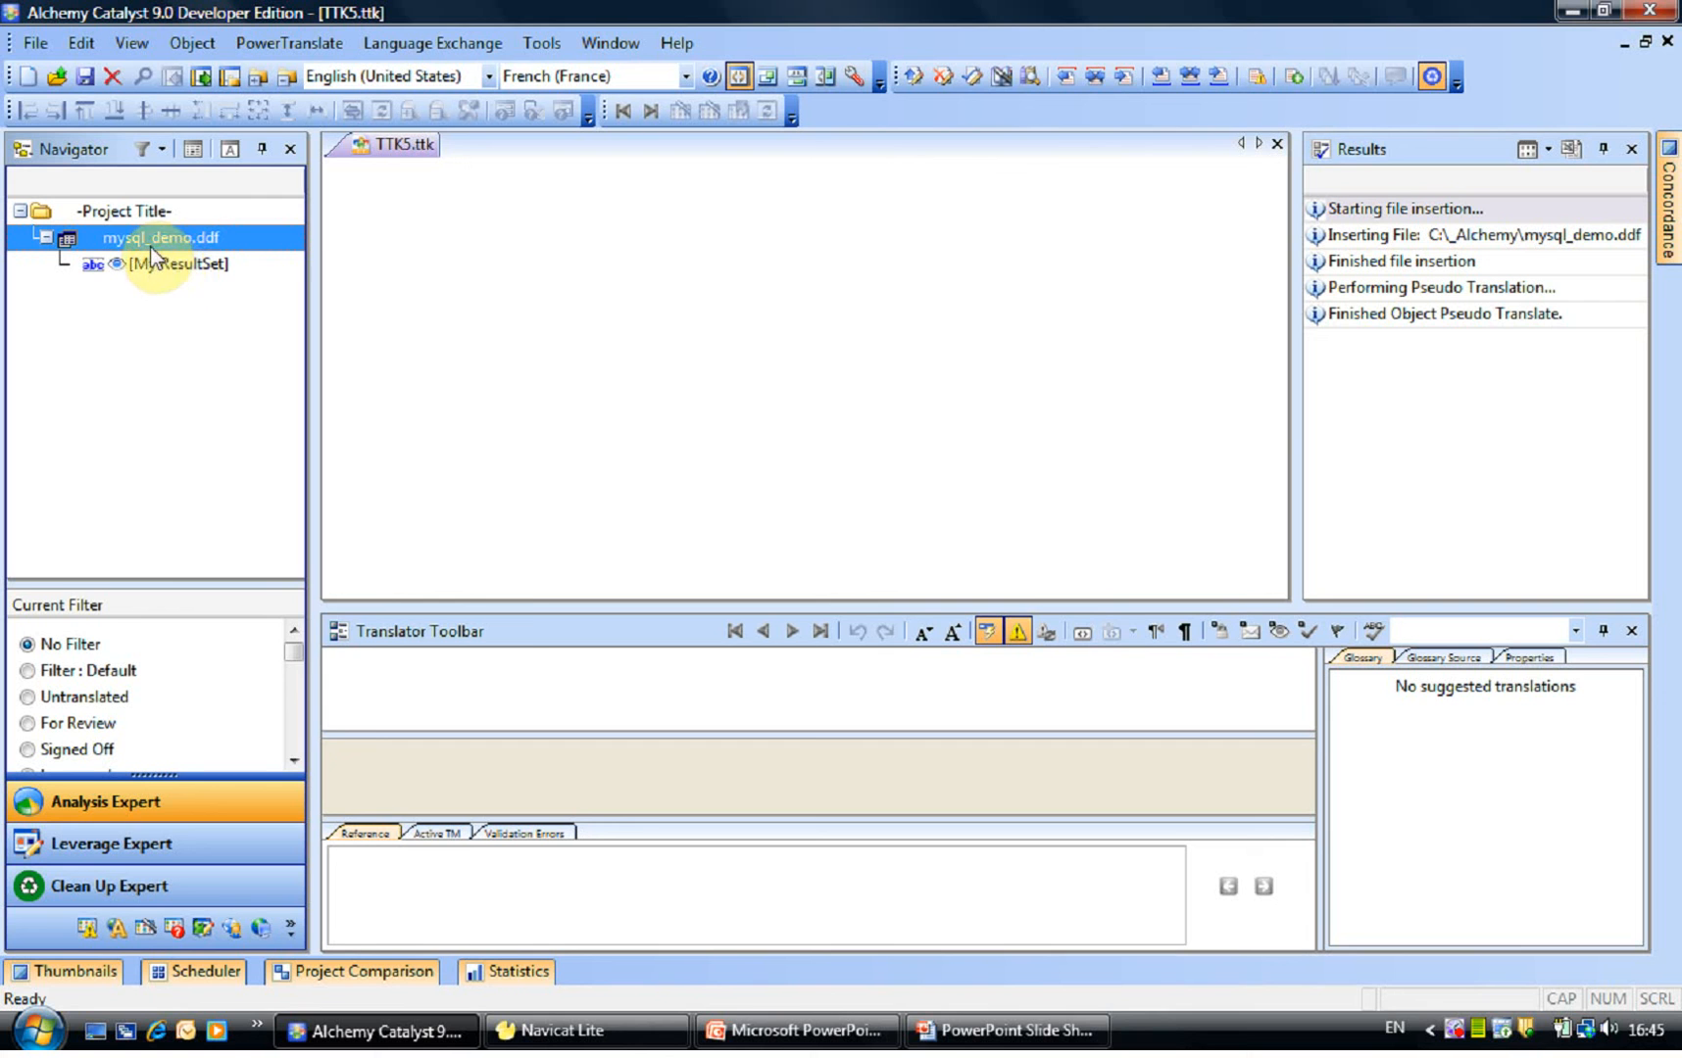
right_click(153, 257)
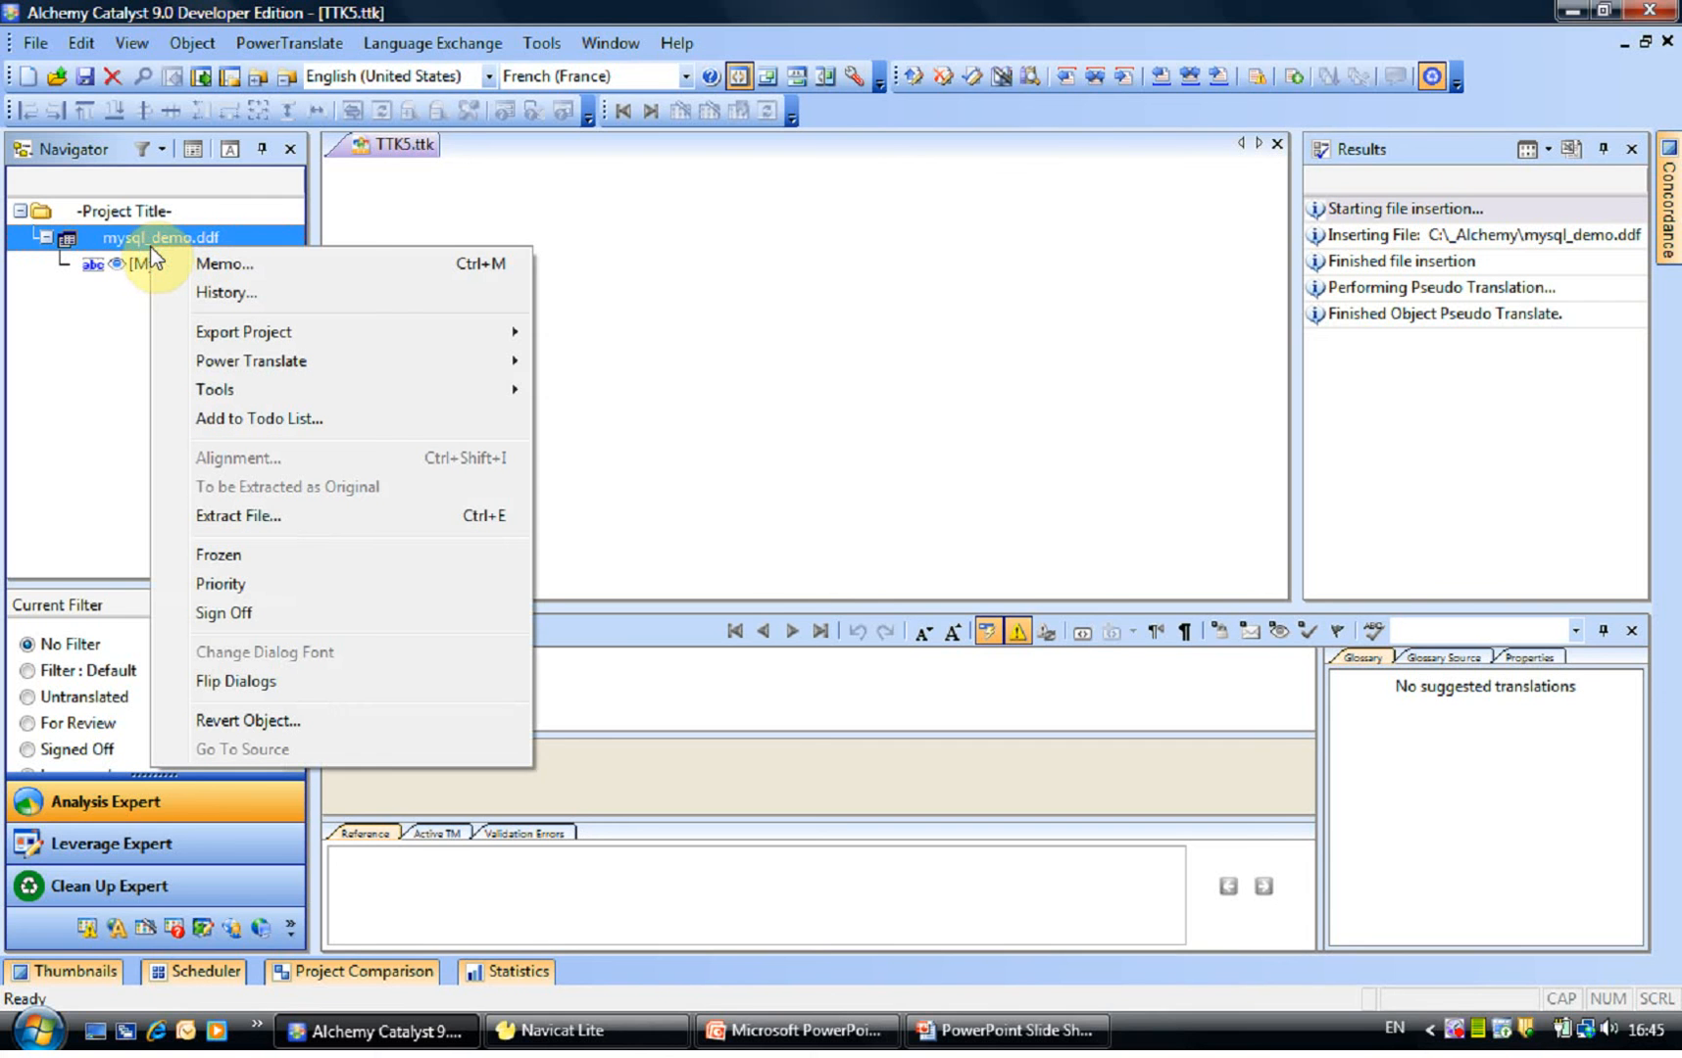
click(227, 518)
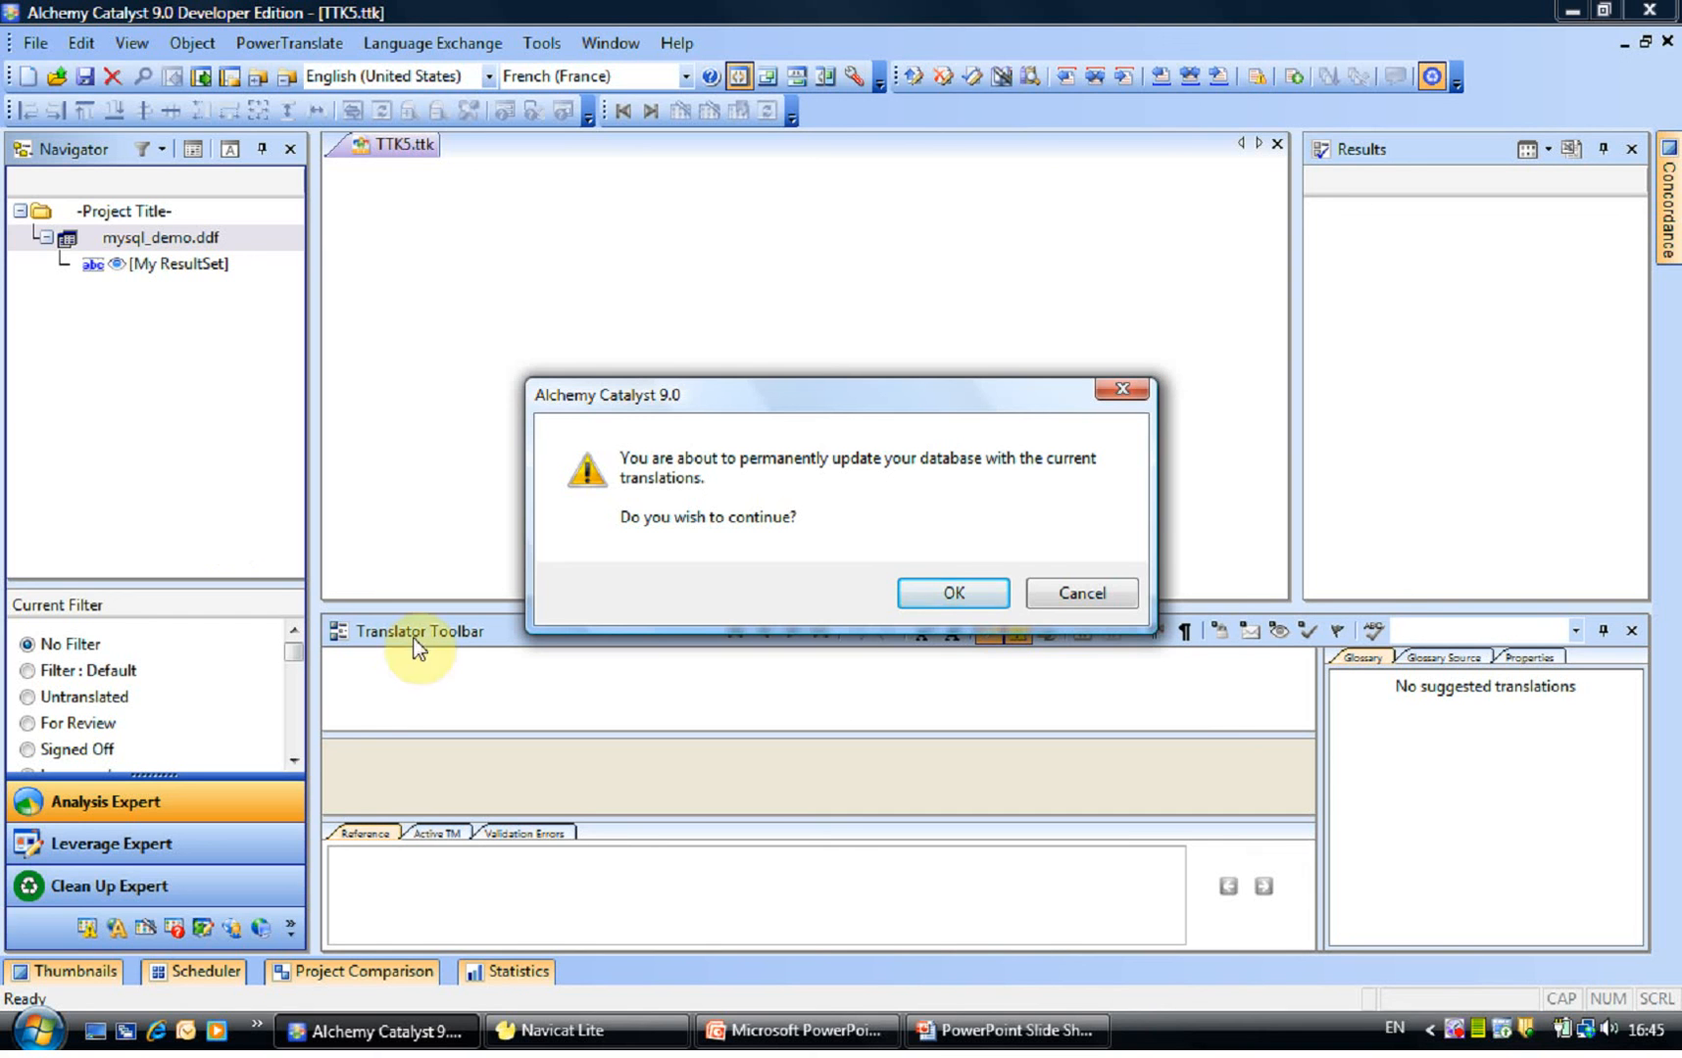
click(917, 597)
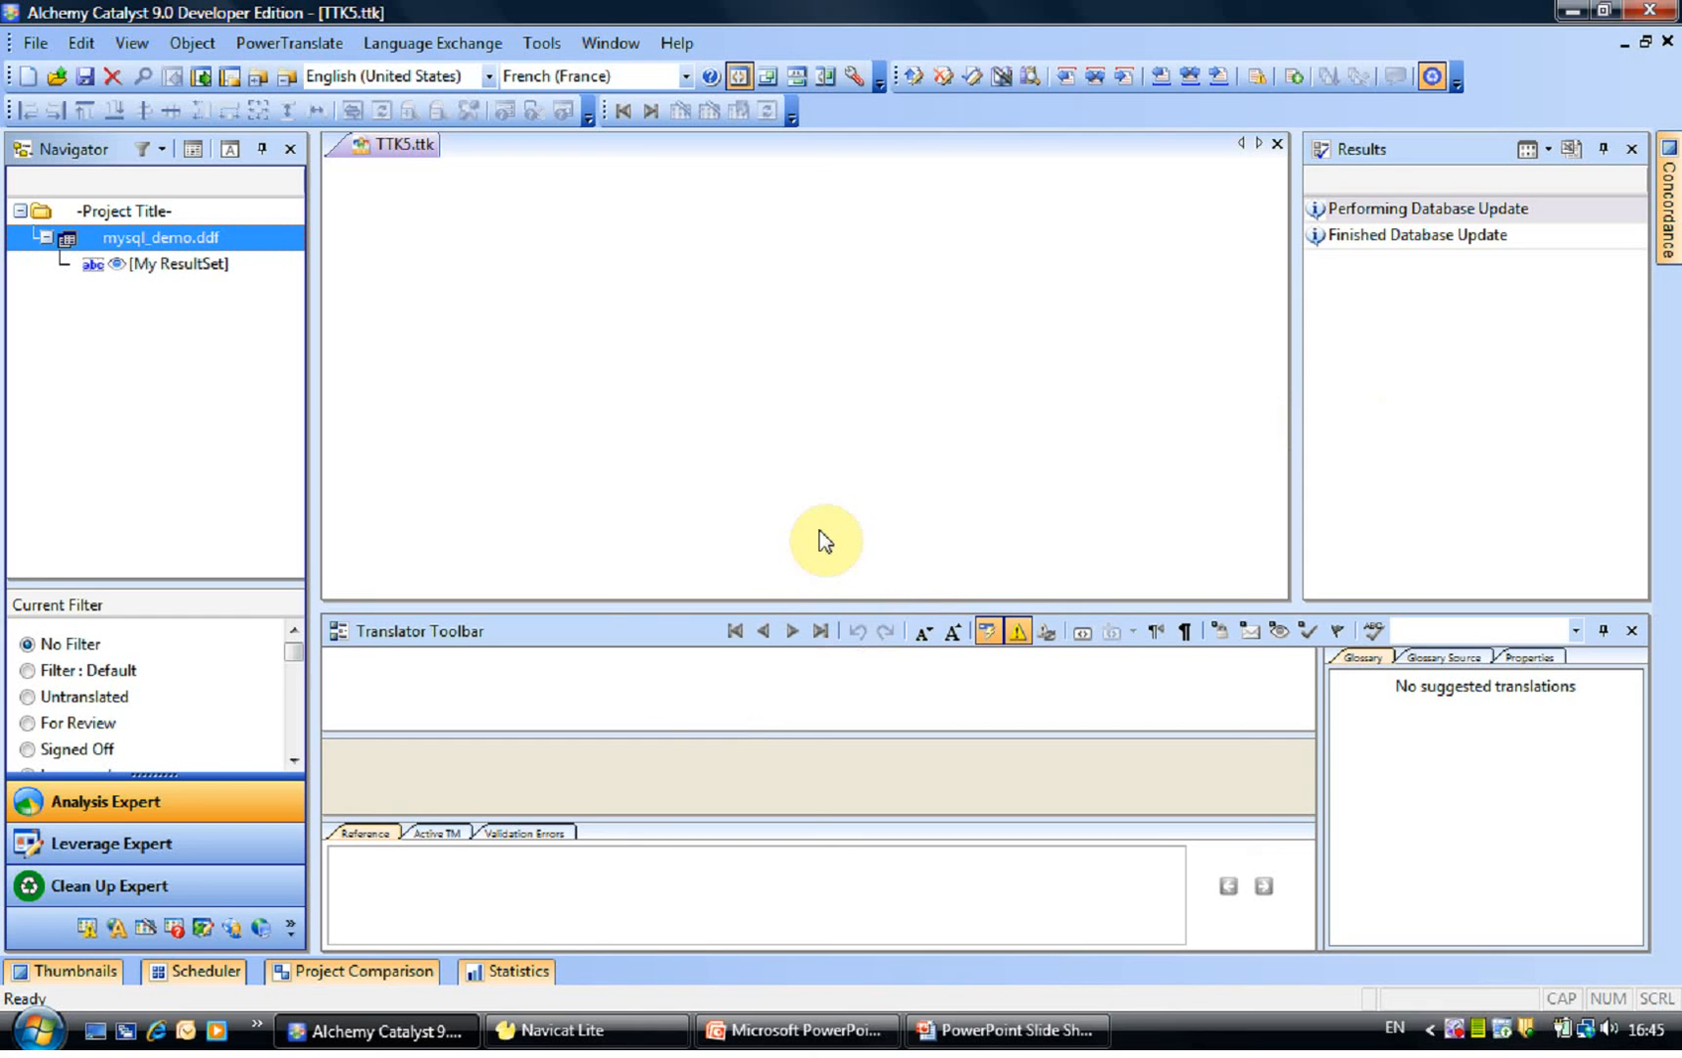
- Switch to Navicat Lite and open text_table from the test database of the Test connection to check its fr_FR column
click(649, 1037)
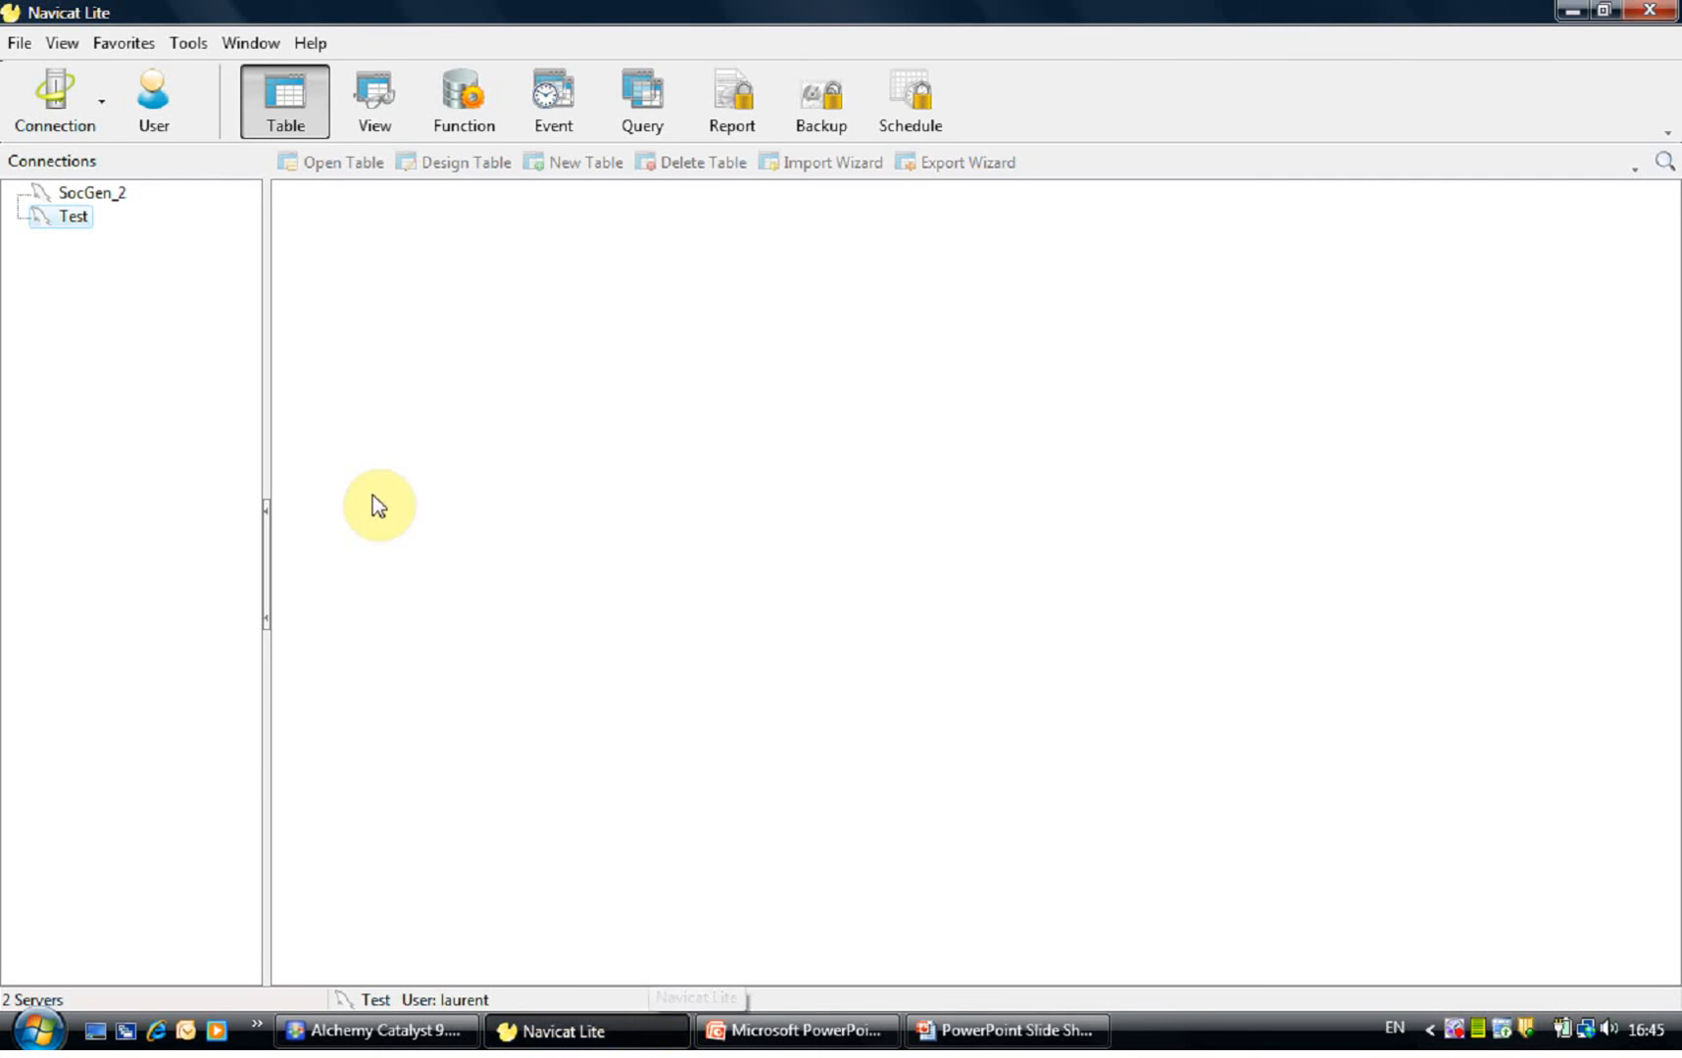
click(62, 216)
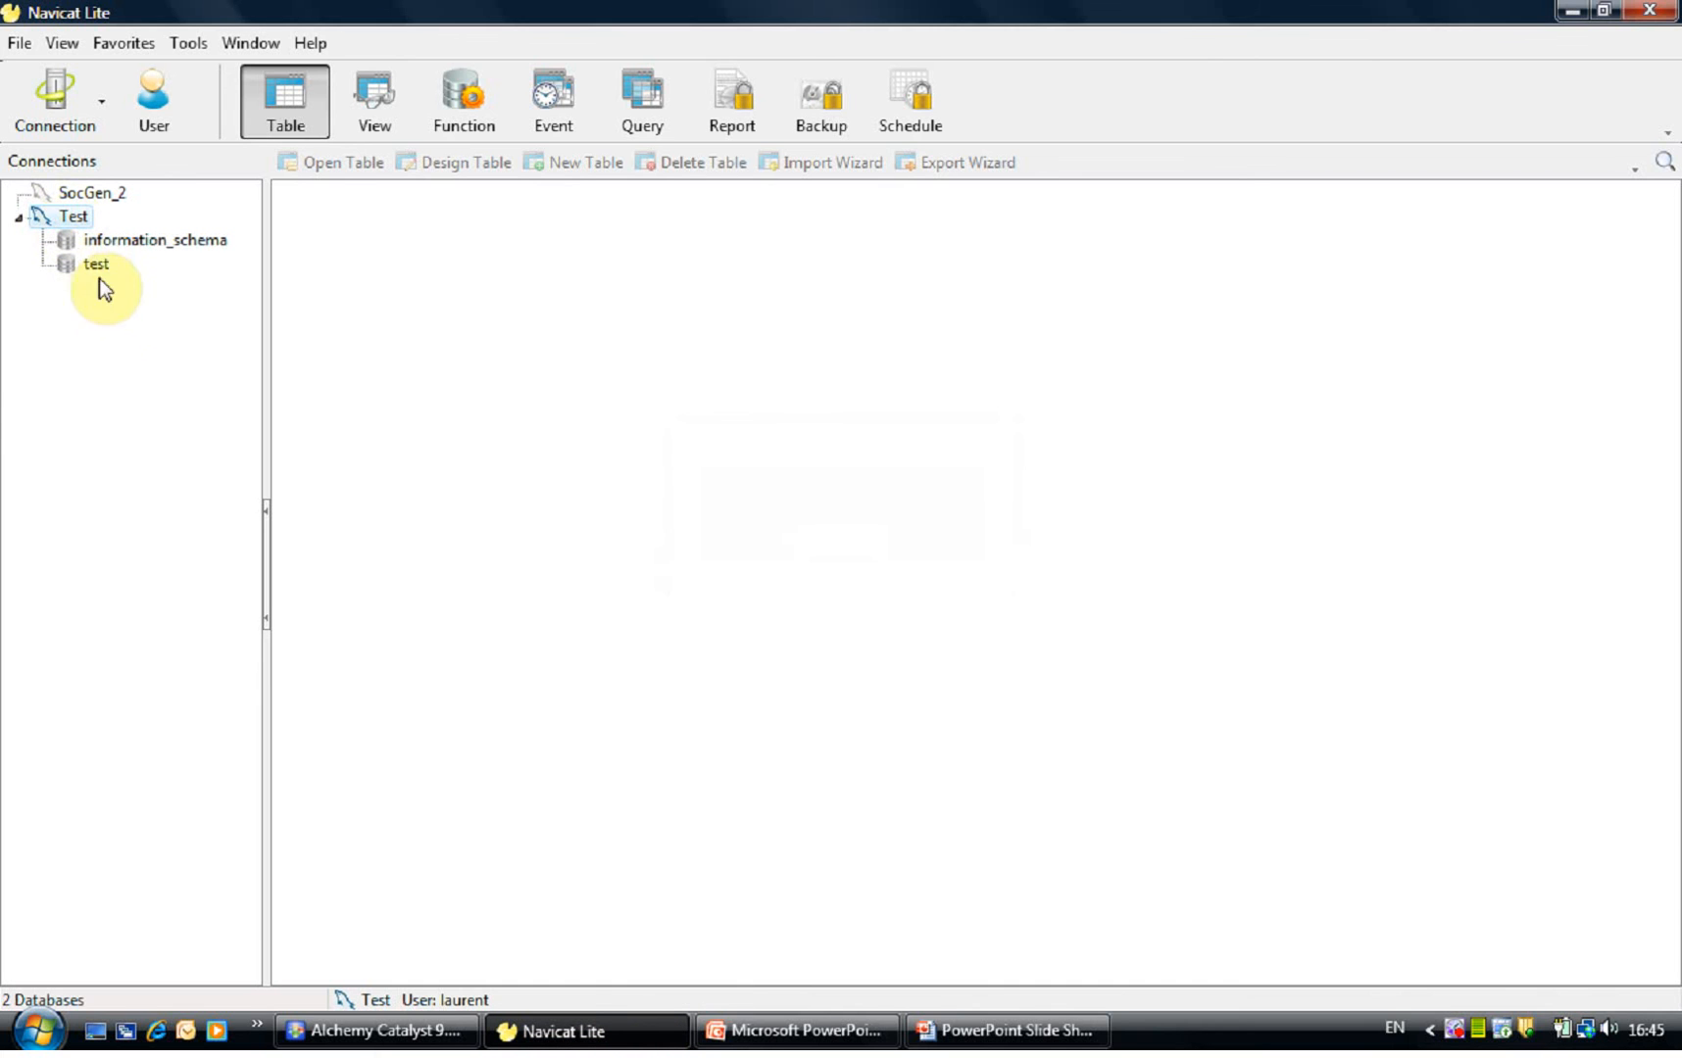
double_click(94, 265)
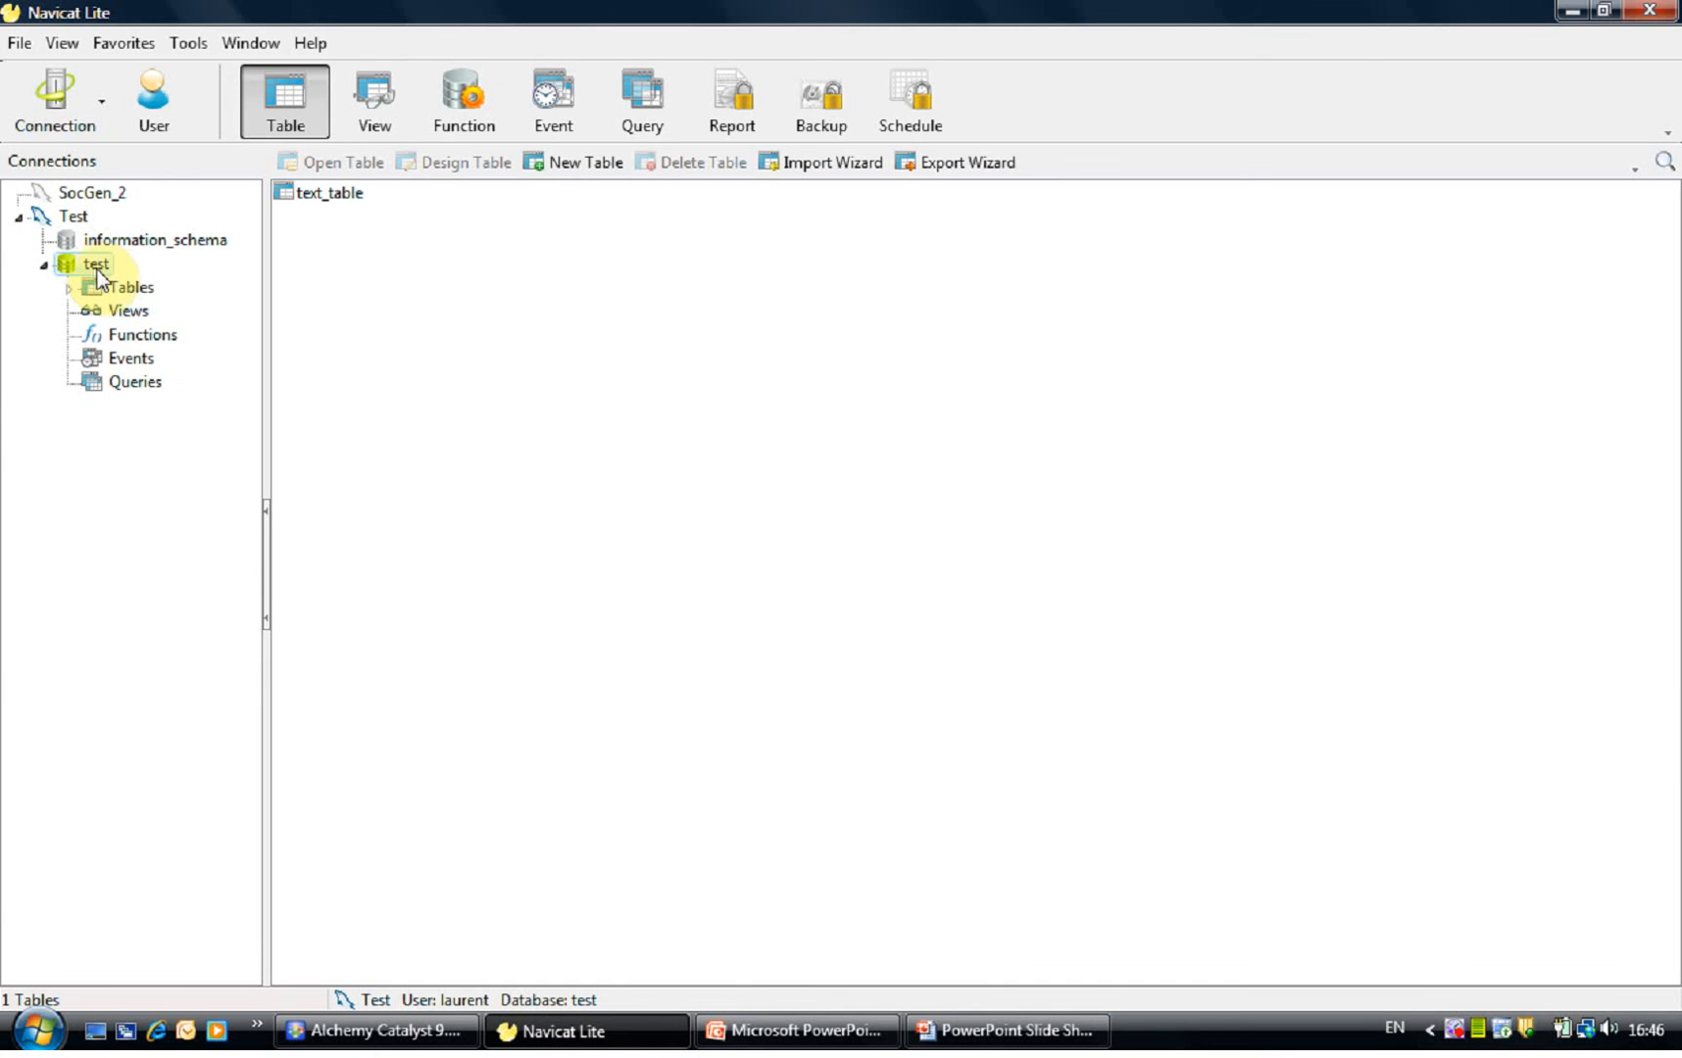
double_click(119, 290)
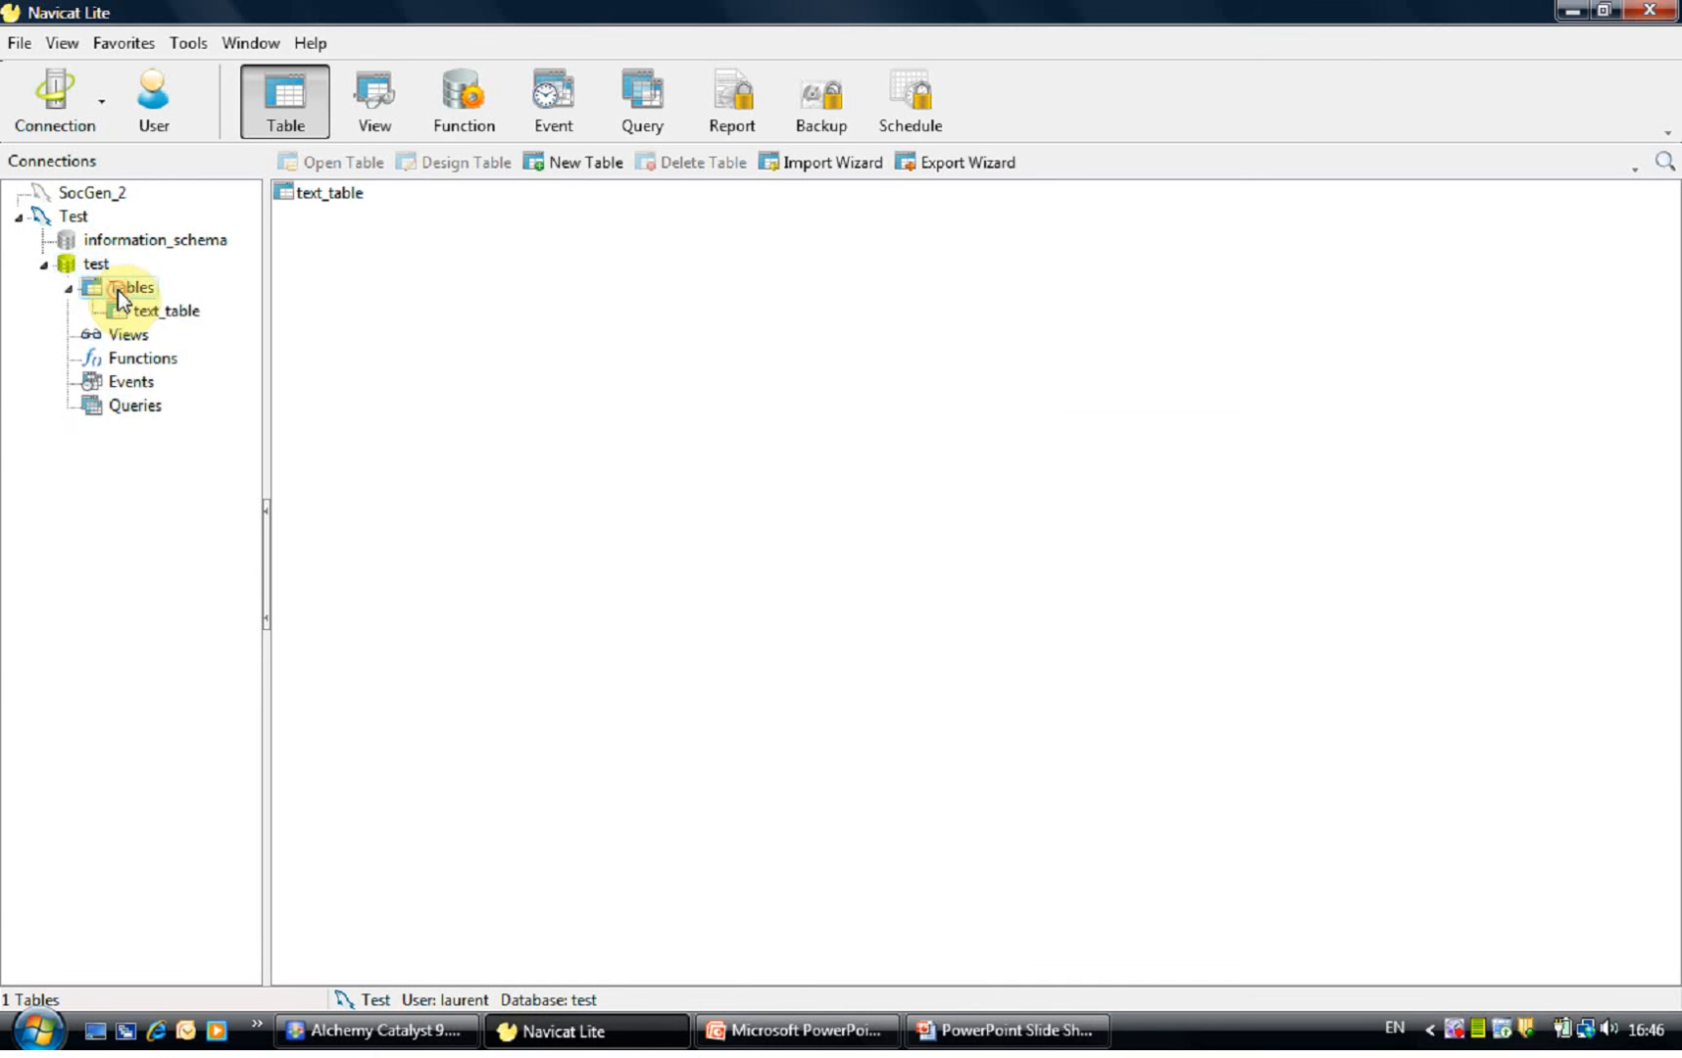
click(138, 314)
double_click(137, 314)
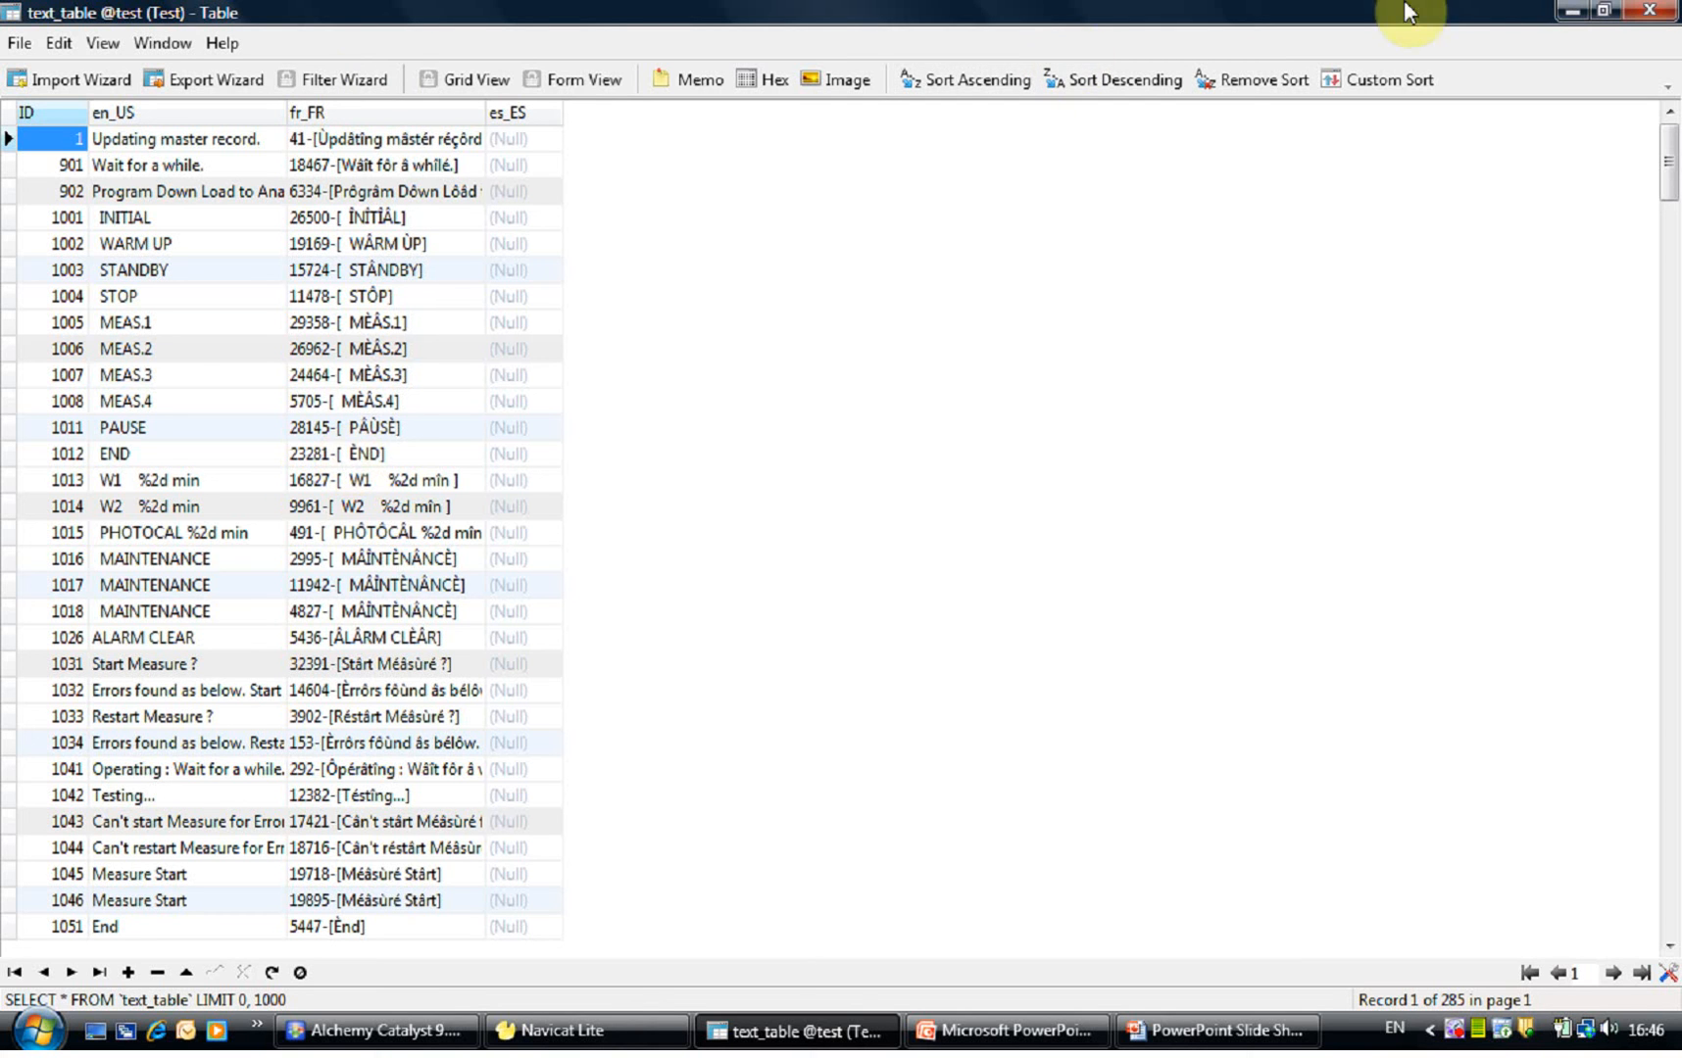
- Switch to the PowerPoint slide show and advance to the Coffee Break Summary slide
click(1161, 1041)
key(Right)
key(Right)
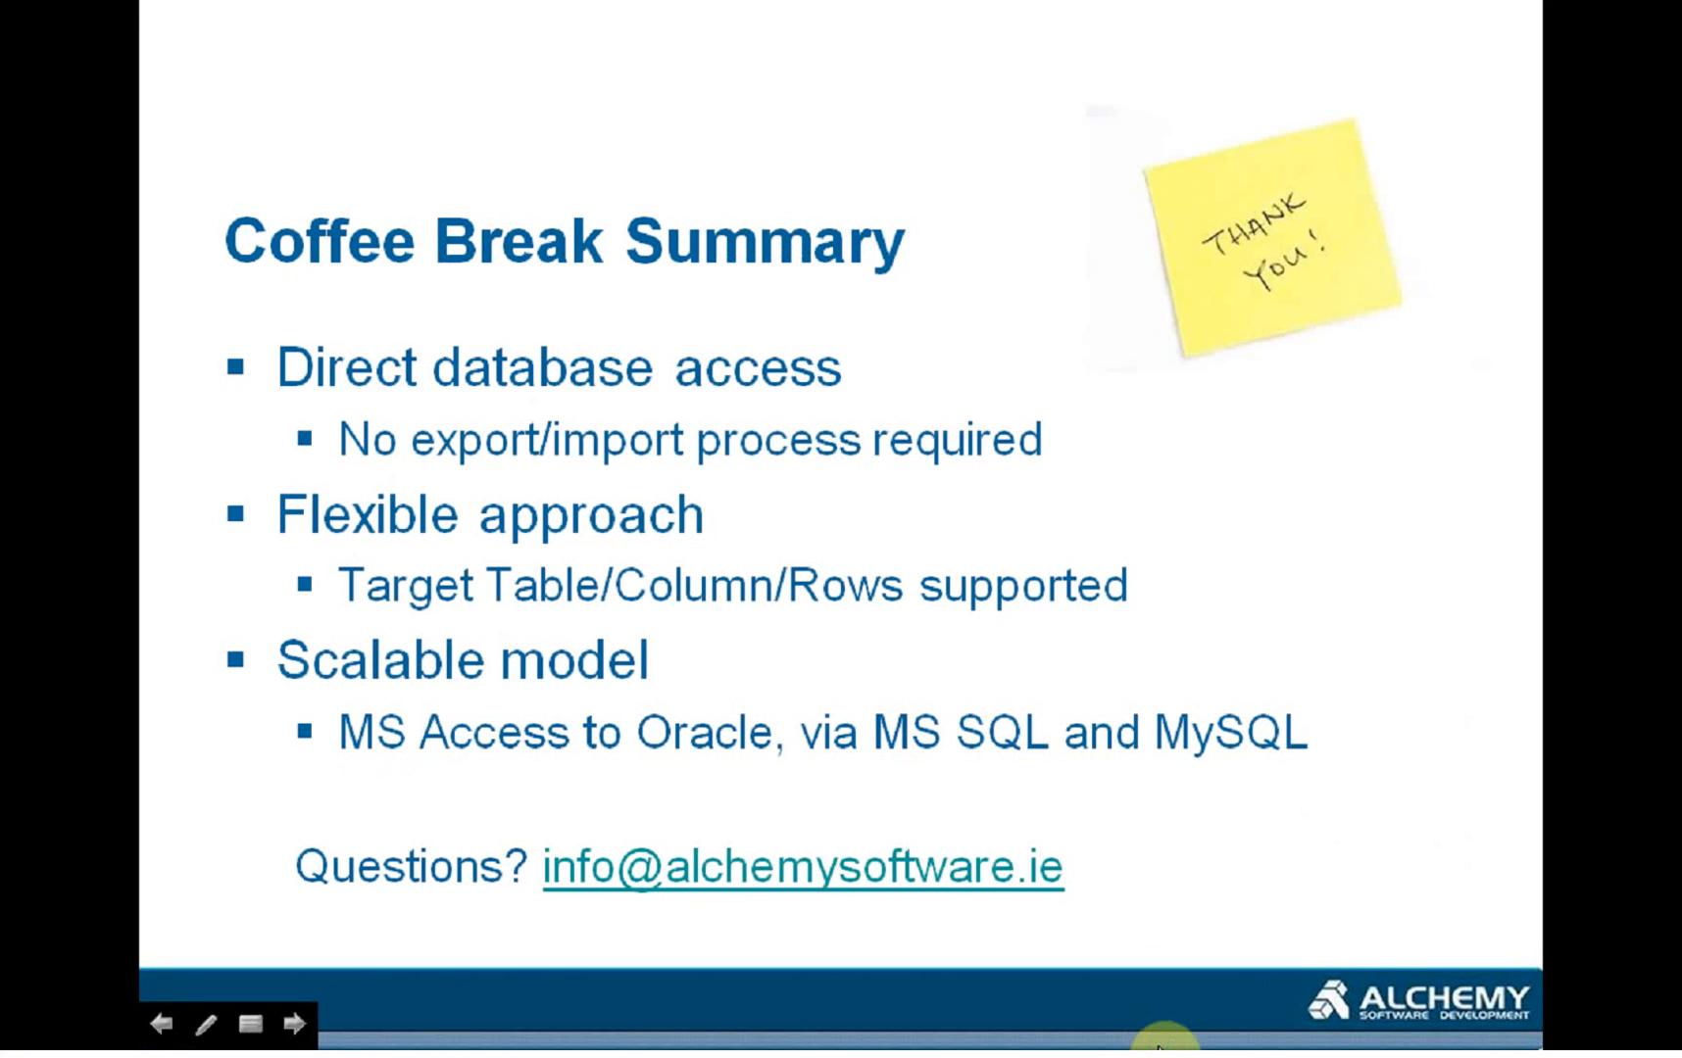